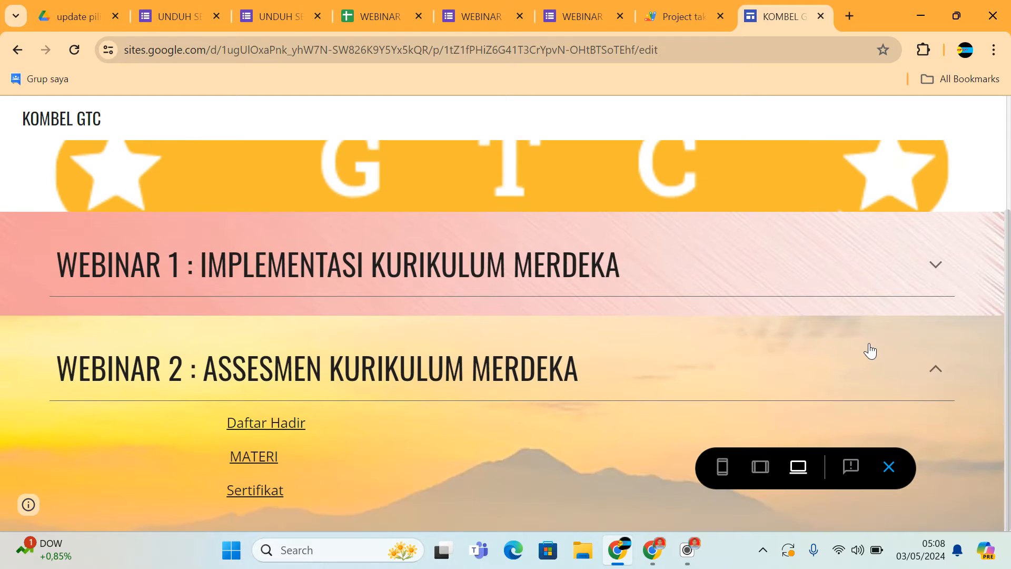
- Expand the WEBINAR 1 : IMPLEMENTASI KURIKULUM MERDEKA section in the site preview and look over its links
{"action": "scroll", "coordinate": [872, 348], "scroll_direction": "up", "scroll_amount": 1}
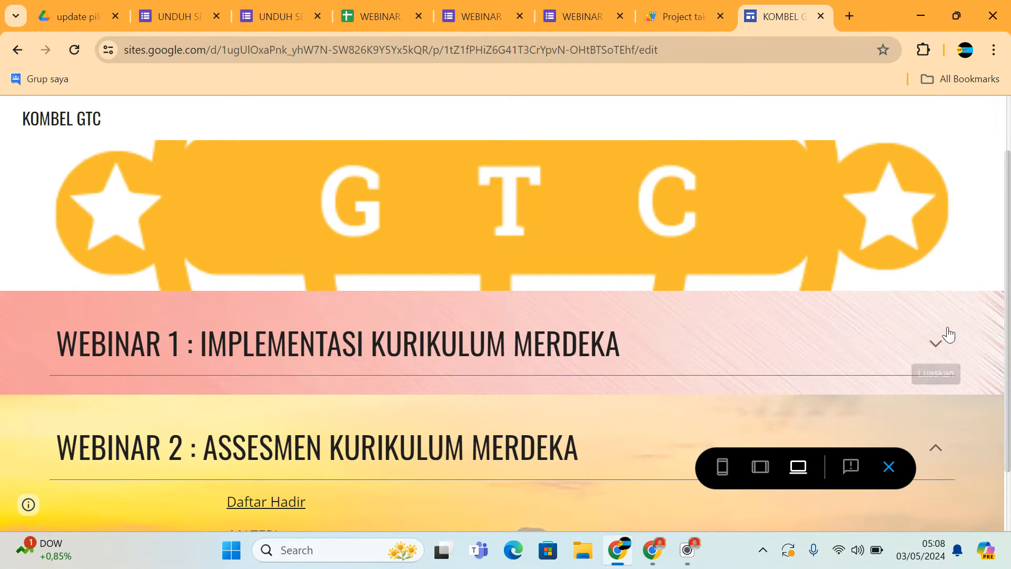
{"action": "left_click", "coordinate": [936, 345]}
{"action": "scroll", "coordinate": [690, 387], "scroll_direction": "down", "scroll_amount": 2}
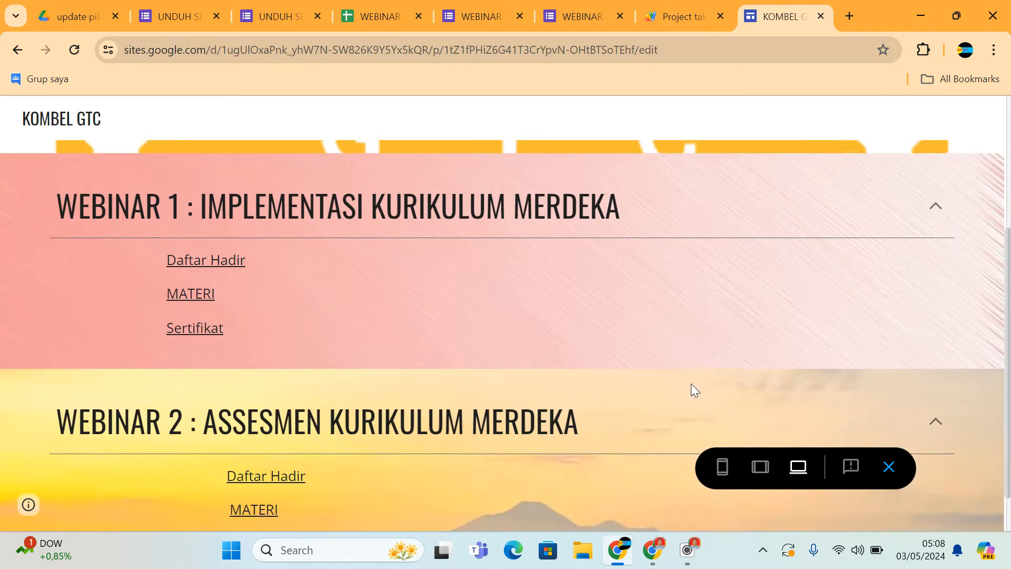
{"action": "scroll", "coordinate": [627, 232], "scroll_direction": "up", "scroll_amount": 1}
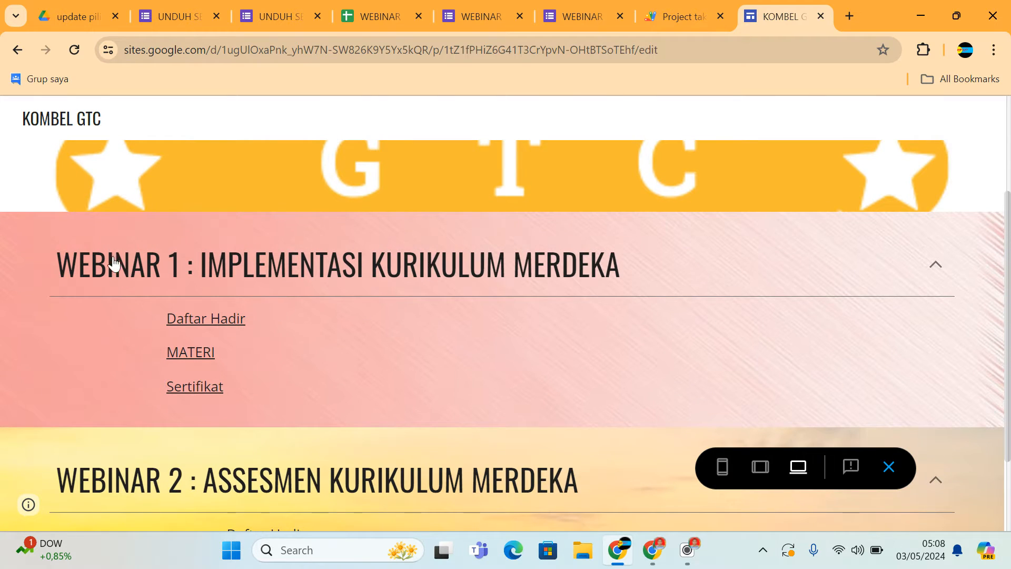
- Open the Daftar Hadir link under WEBINAR 1 and review the attendance form's questions
{"action": "left_click", "coordinate": [208, 326]}
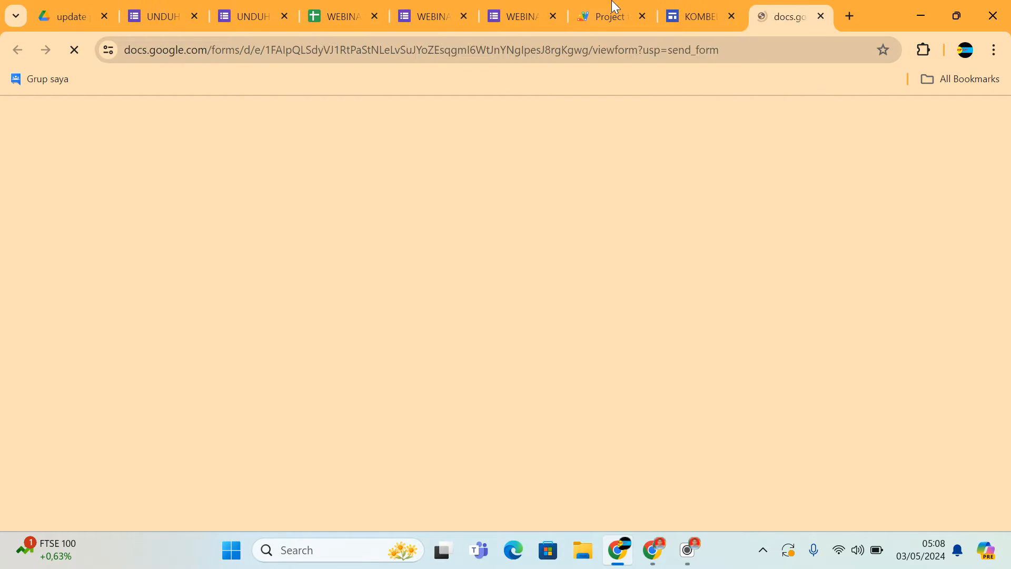
{"action": "scroll", "coordinate": [342, 353], "scroll_direction": "down", "scroll_amount": 4}
{"action": "scroll", "coordinate": [334, 293], "scroll_direction": "up", "scroll_amount": 4}
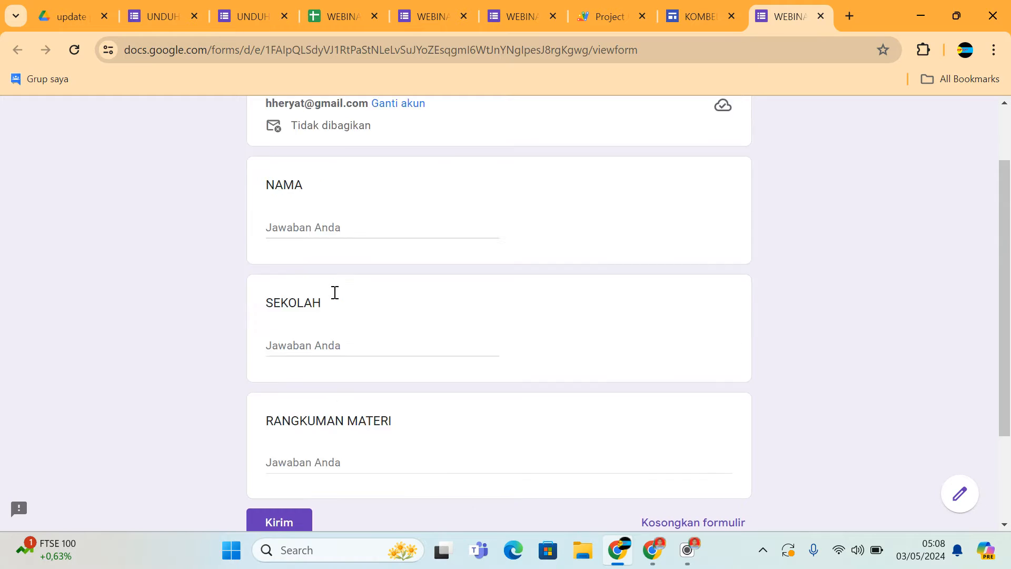
{"action": "scroll", "coordinate": [334, 304], "scroll_direction": "down", "scroll_amount": 3}
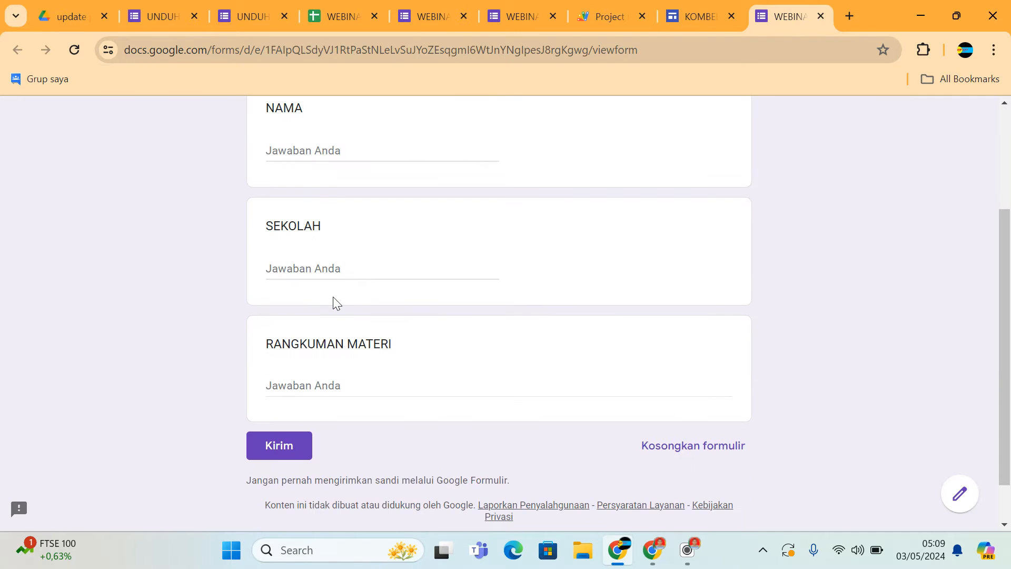
{"action": "scroll", "coordinate": [334, 300], "scroll_direction": "up", "scroll_amount": 2}
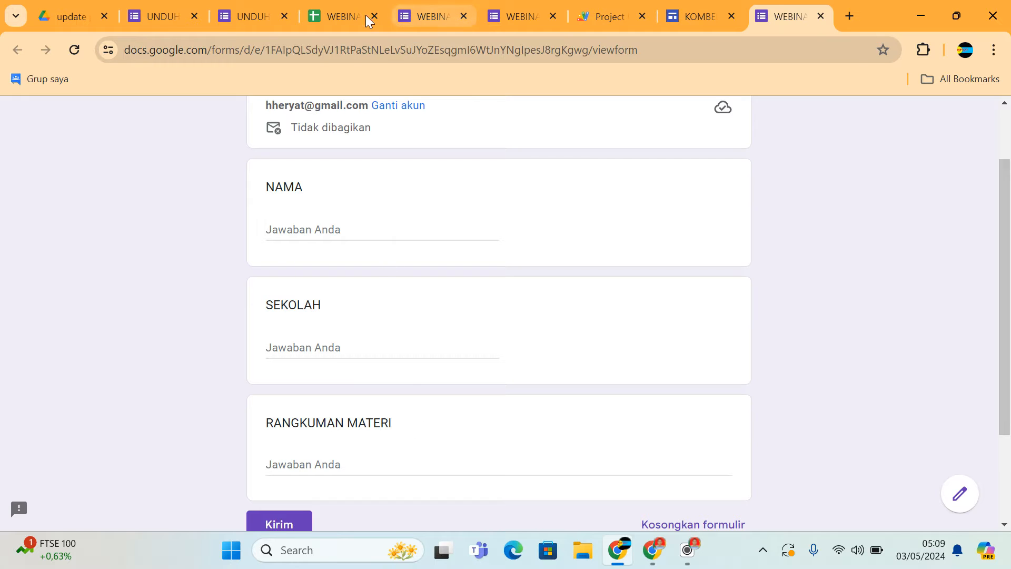
- Compare the Form Responses 1 sheet of WEBINAR 1 (Jawaban) with the questions in the WEBINAR 1 attendance form
{"action": "left_click", "coordinate": [338, 17]}
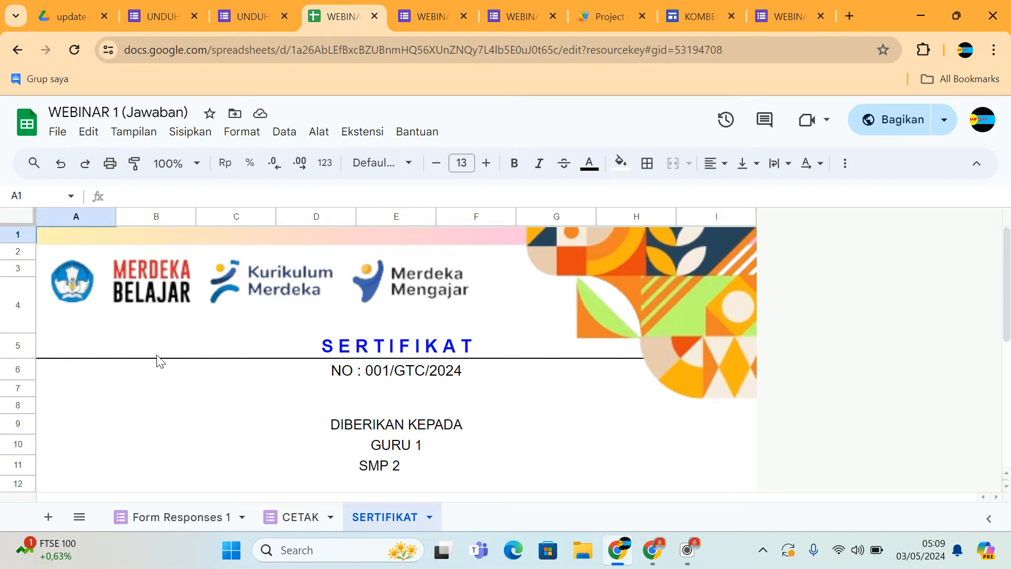
{"action": "left_click", "coordinate": [198, 516]}
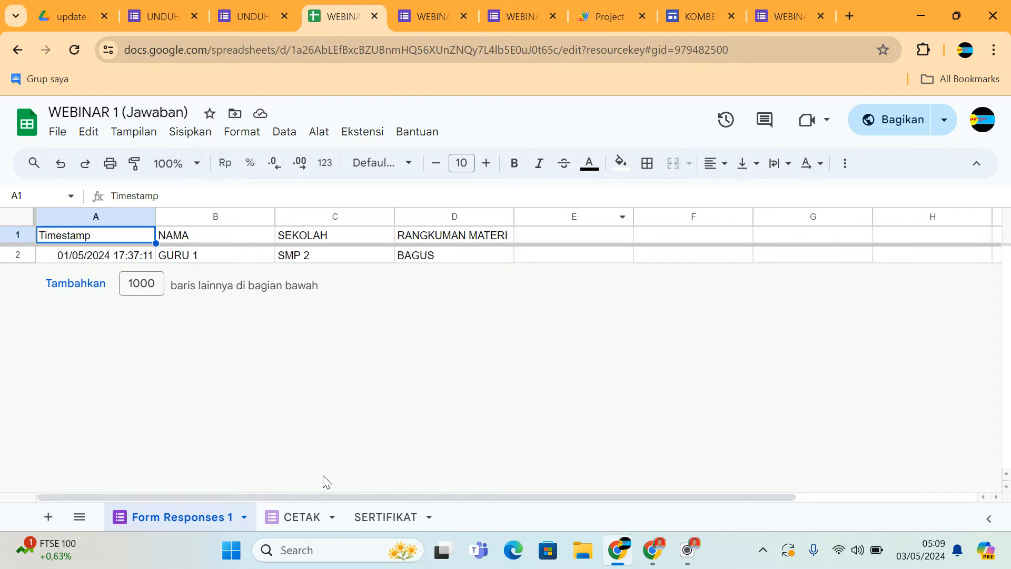
{"action": "left_click", "coordinate": [761, 20]}
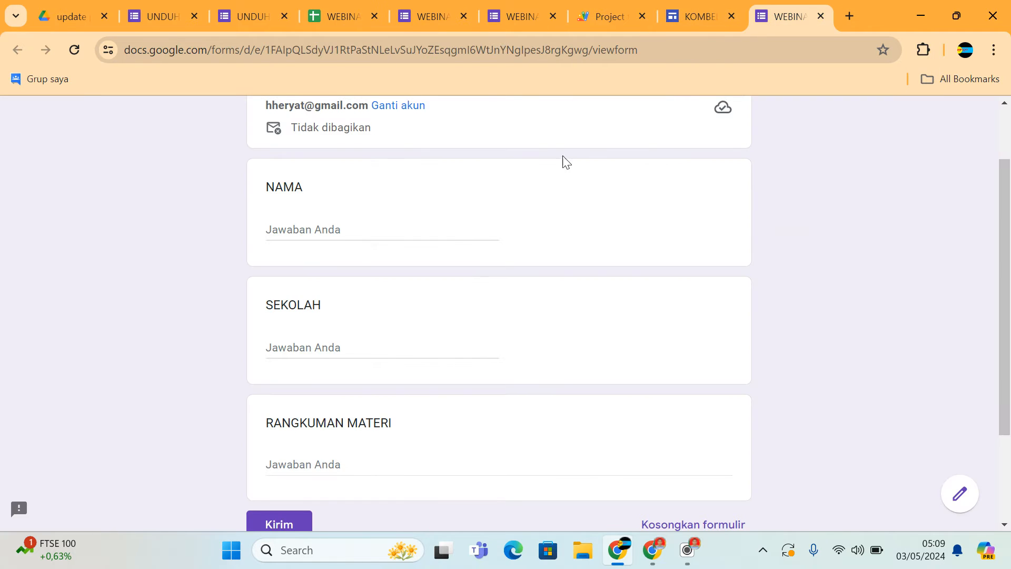
{"action": "scroll", "coordinate": [562, 161], "scroll_direction": "down", "scroll_amount": 3}
{"action": "scroll", "coordinate": [542, 180], "scroll_direction": "up", "scroll_amount": 4}
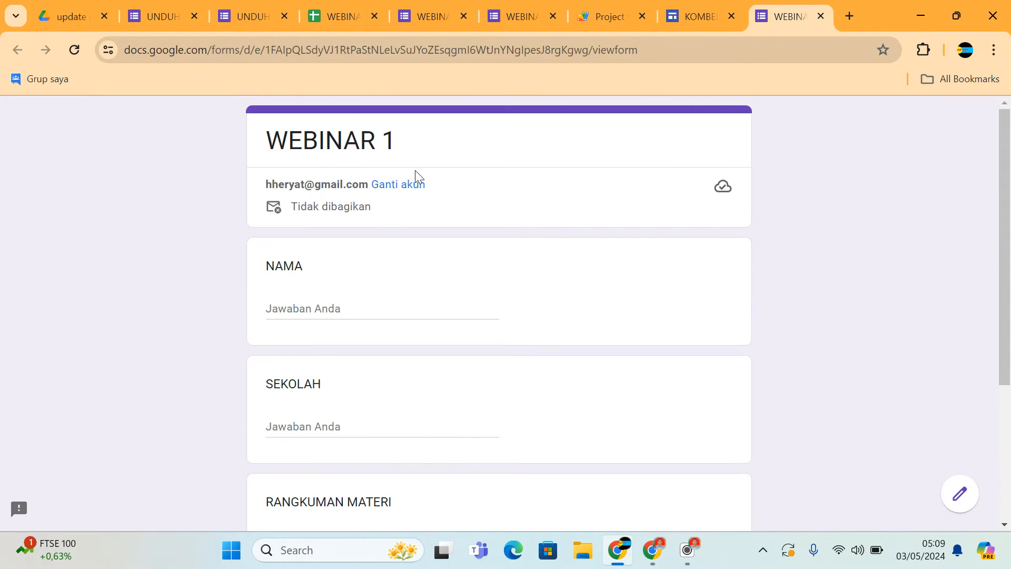
{"action": "scroll", "coordinate": [415, 174], "scroll_direction": "down", "scroll_amount": 4}
{"action": "scroll", "coordinate": [412, 180], "scroll_direction": "up", "scroll_amount": 4}
- Examine the CETAK sheet in WEBINAR 1 (Jawaban) and the NAMA choices in the UNDUH SERTIFIKAT form
{"action": "left_click", "coordinate": [336, 17]}
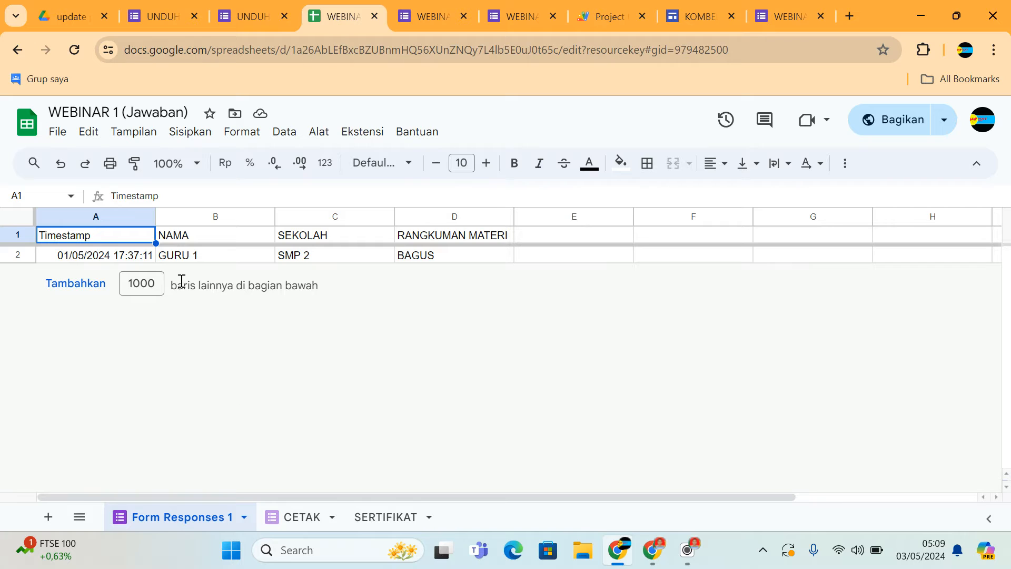
{"action": "left_click", "coordinate": [299, 518]}
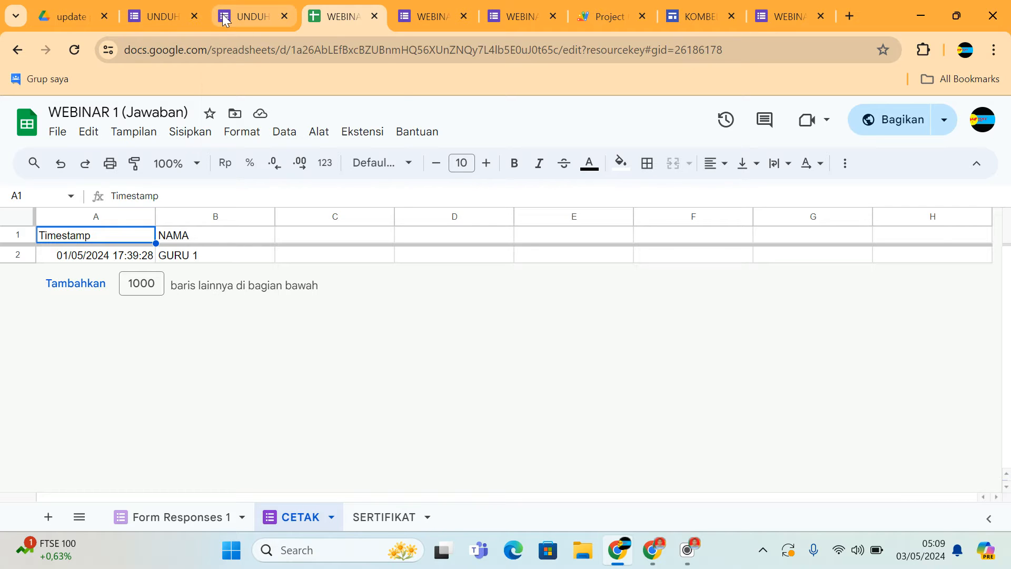
{"action": "mouse_move", "coordinate": [244, 11]}
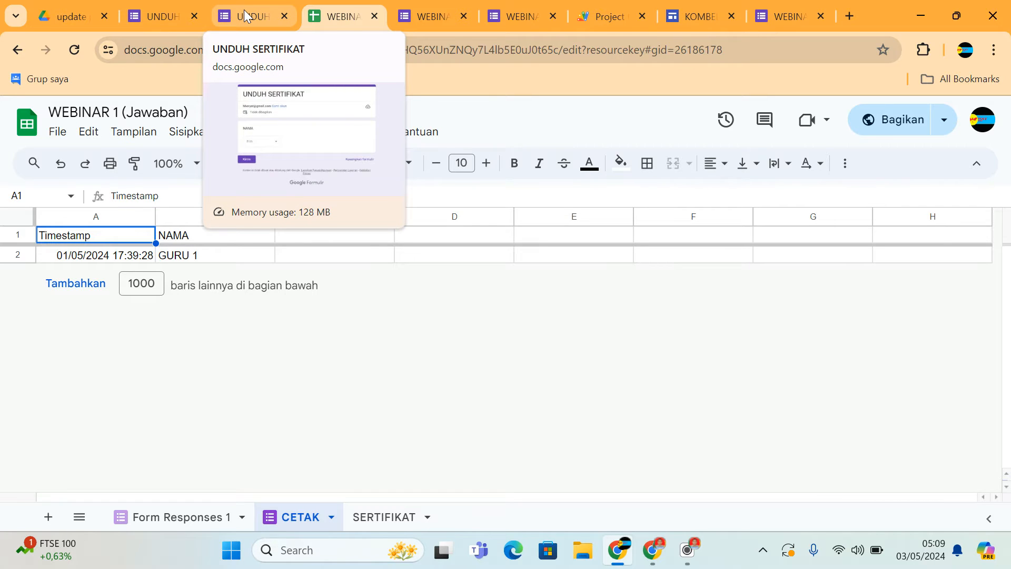
{"action": "left_click", "coordinate": [244, 9]}
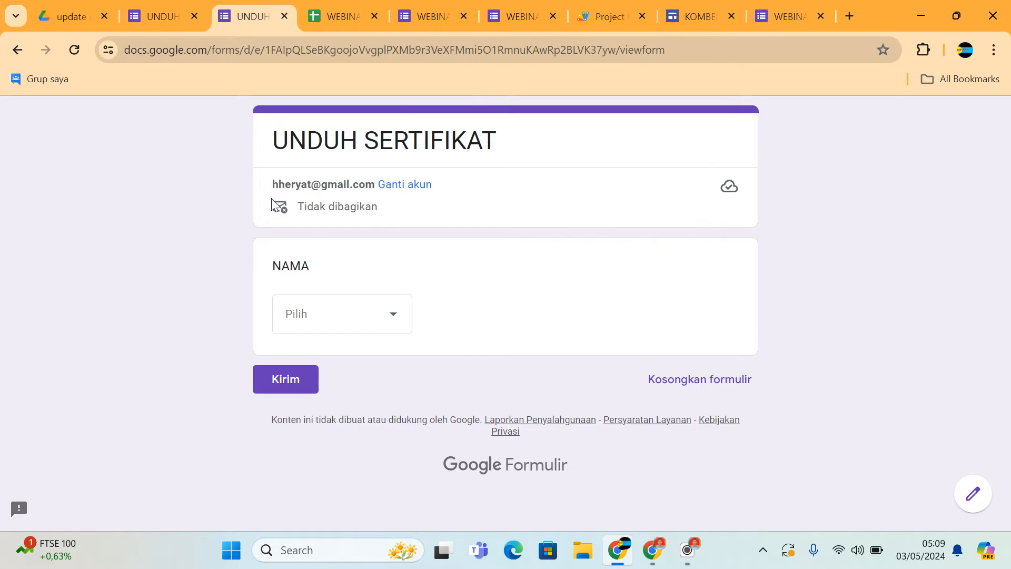
{"action": "left_click", "coordinate": [394, 319]}
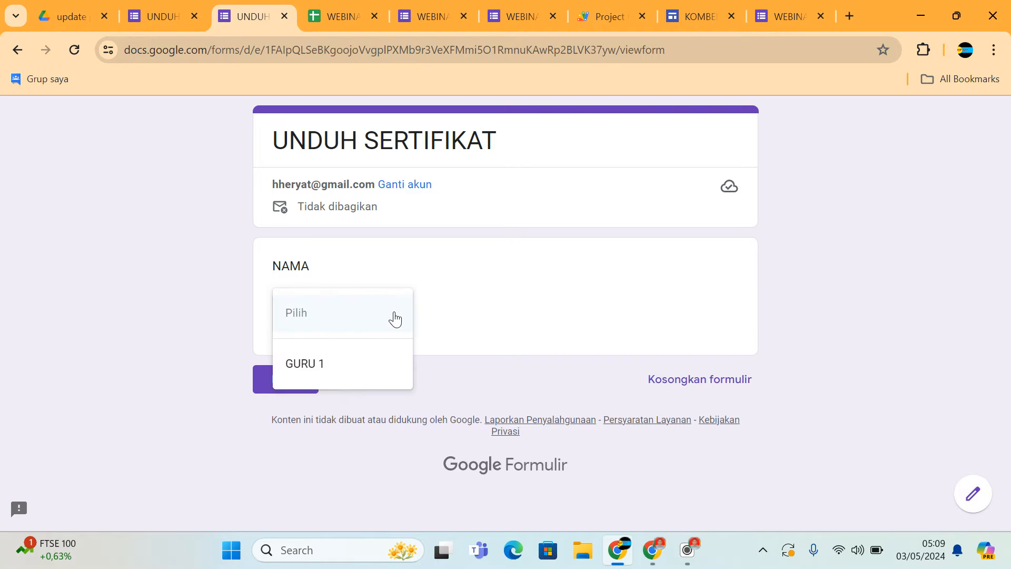
{"action": "left_click", "coordinate": [394, 318]}
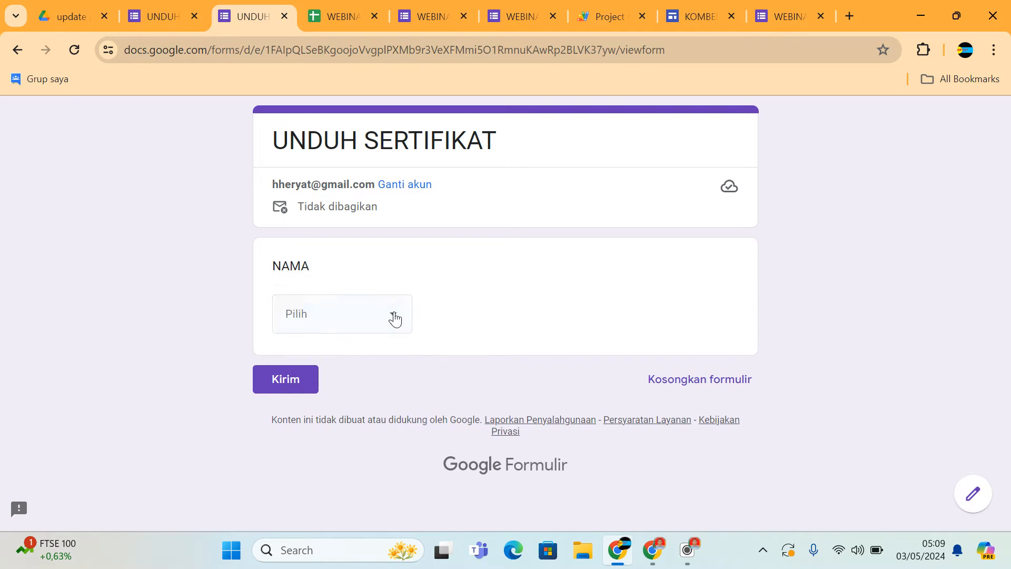
- Compare the Form Responses 1 and CETAK sheets, and check them against the NAMA choices in the UNDUH SERTIFIKAT form
{"action": "left_click", "coordinate": [333, 20]}
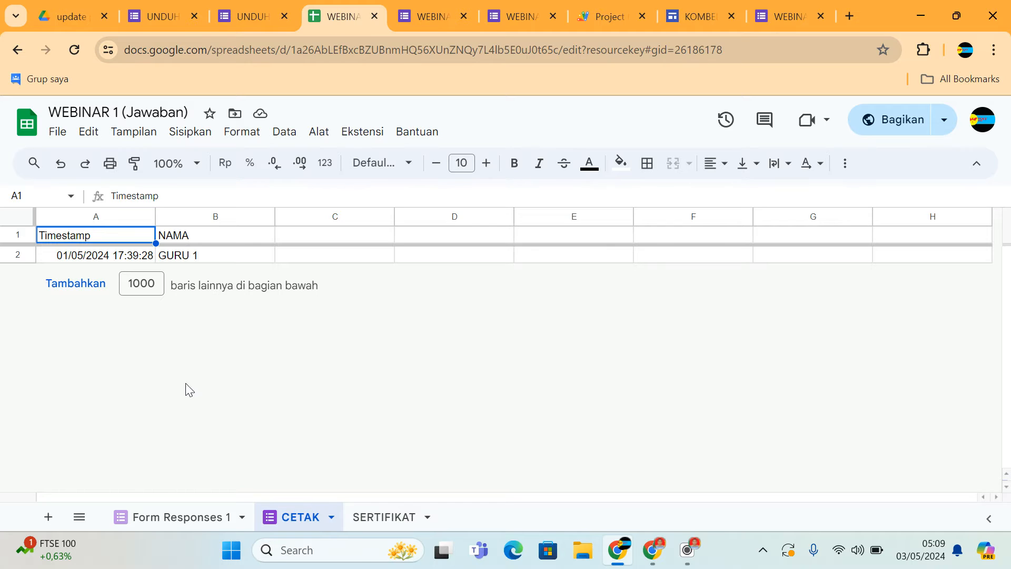
{"action": "left_click", "coordinate": [180, 519]}
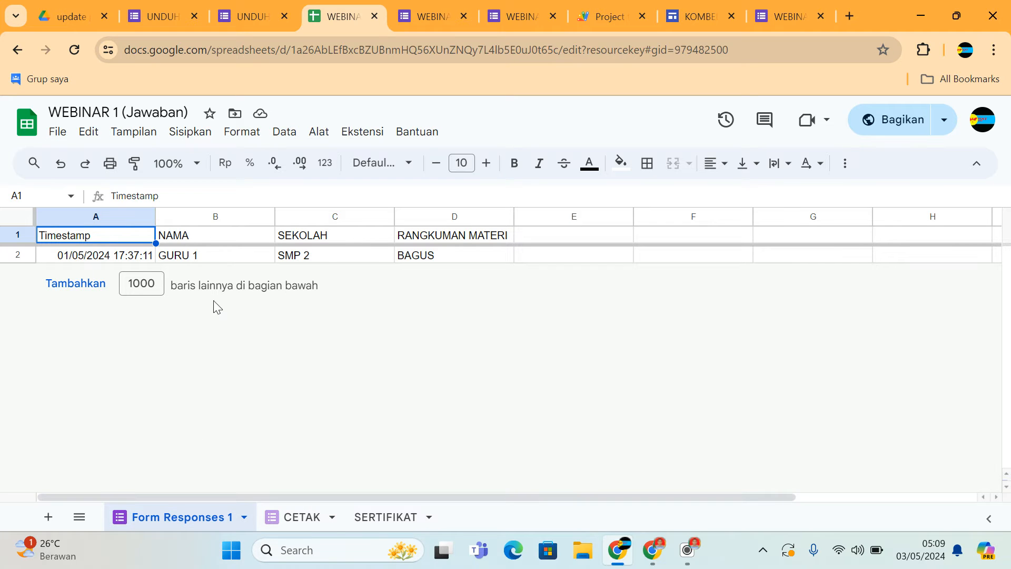
{"action": "left_click", "coordinate": [303, 519]}
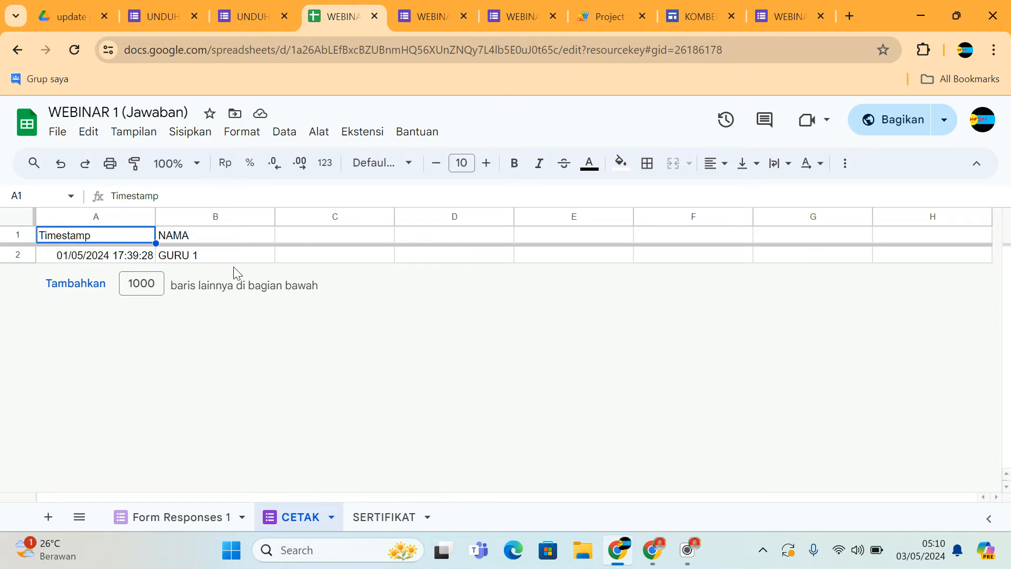
{"action": "left_click", "coordinate": [252, 15]}
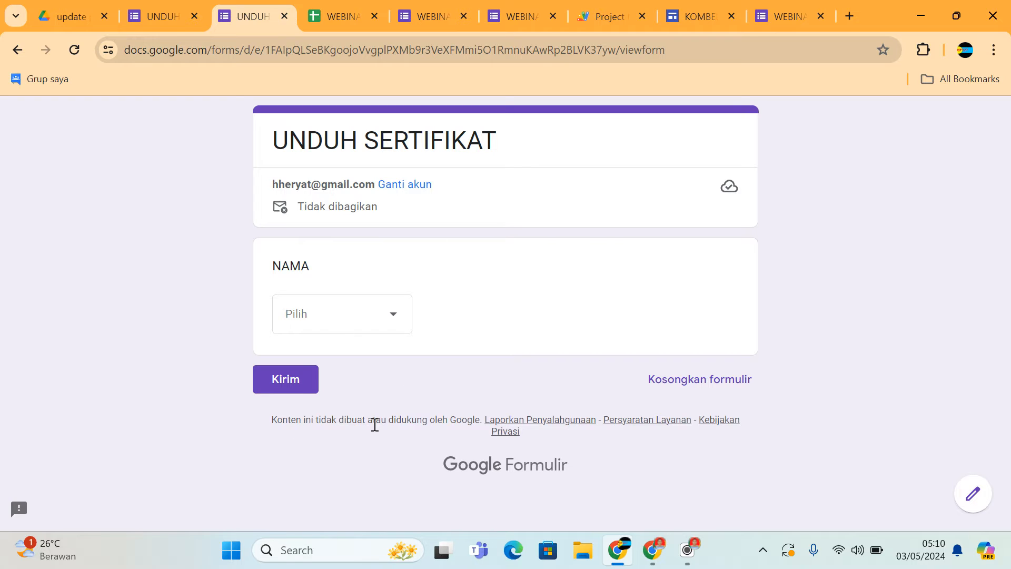
{"action": "left_click", "coordinate": [390, 323]}
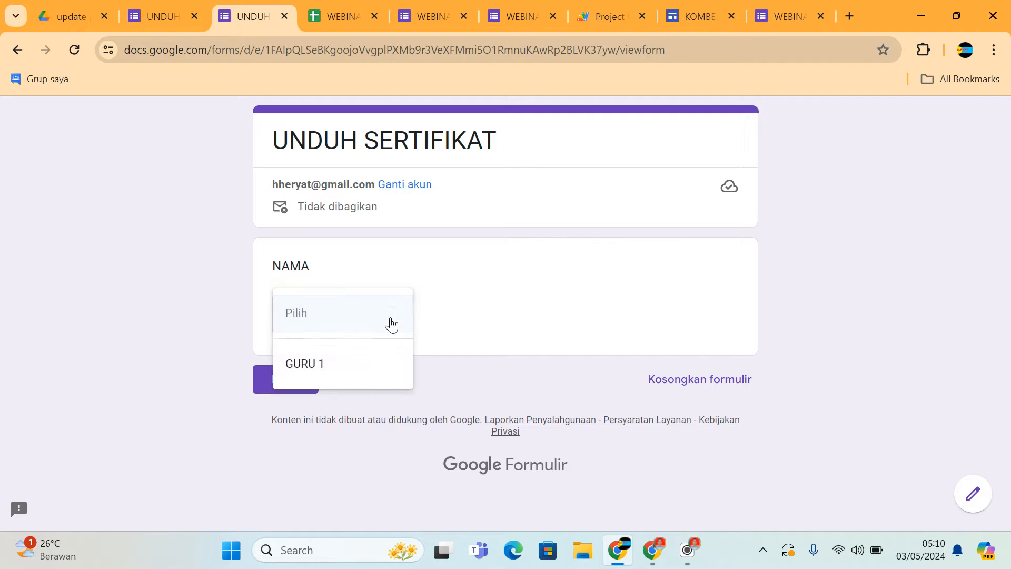
{"action": "left_click", "coordinate": [133, 277]}
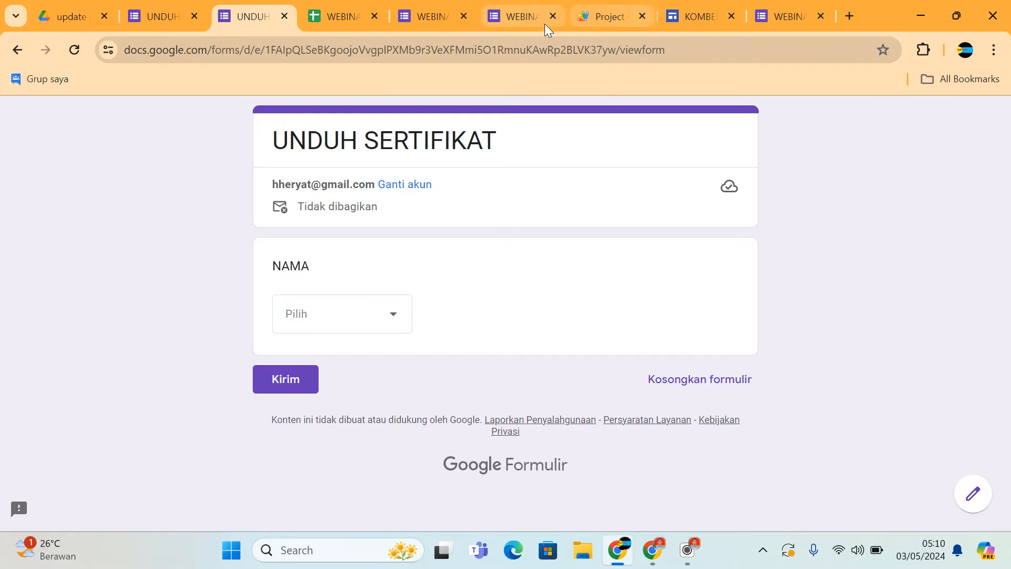
- Review the WEBINAR 1 attendance form's questions alongside the CETAK sheet and the UNDUH SERTIFIKAT form
{"action": "left_click", "coordinate": [515, 11]}
{"action": "scroll", "coordinate": [352, 327], "scroll_direction": "down", "scroll_amount": 4}
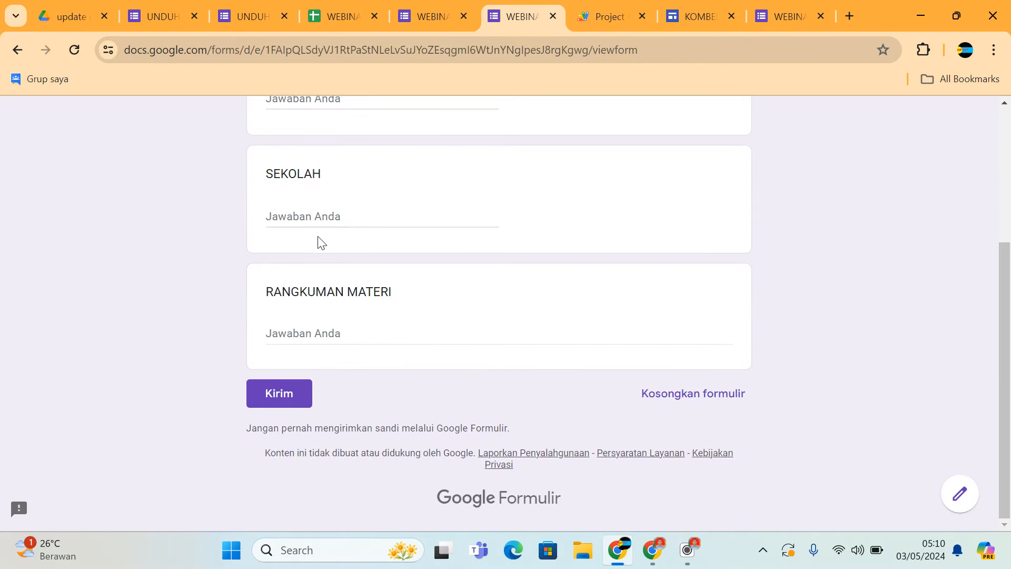
{"action": "scroll", "coordinate": [316, 247], "scroll_direction": "up", "scroll_amount": 5}
{"action": "left_click", "coordinate": [305, 305]}
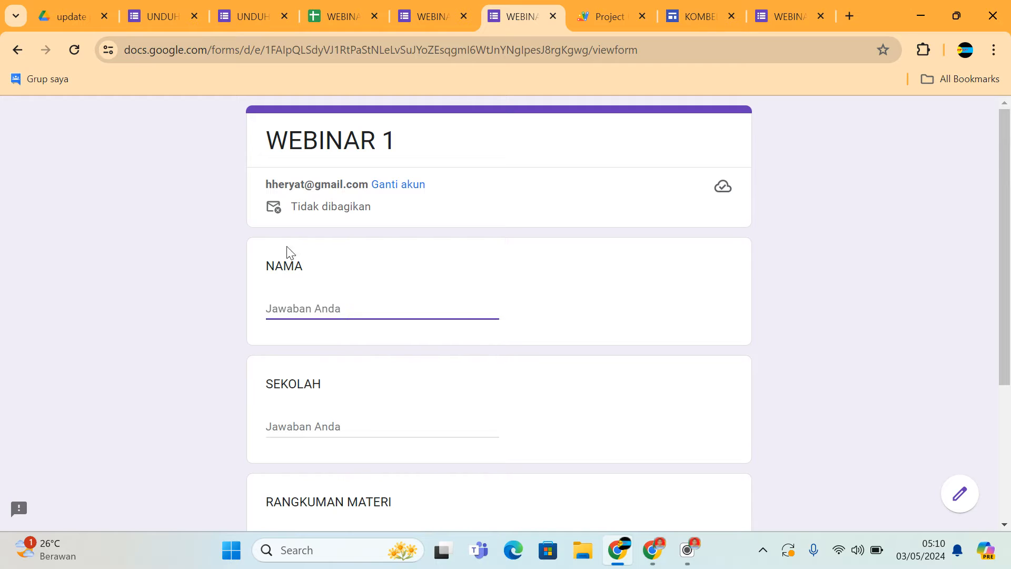
{"action": "left_click", "coordinate": [155, 186]}
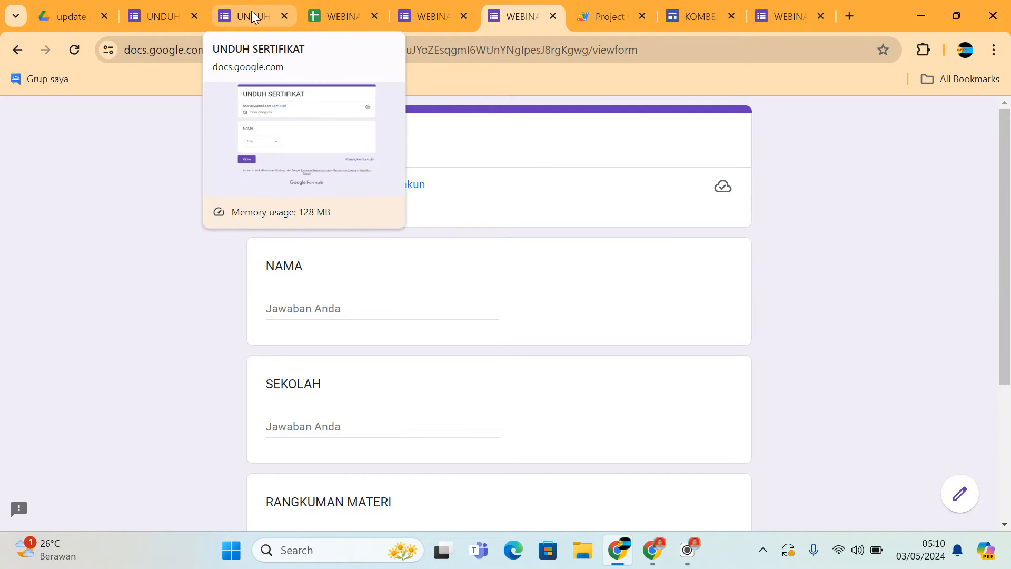
{"action": "left_click", "coordinate": [336, 14]}
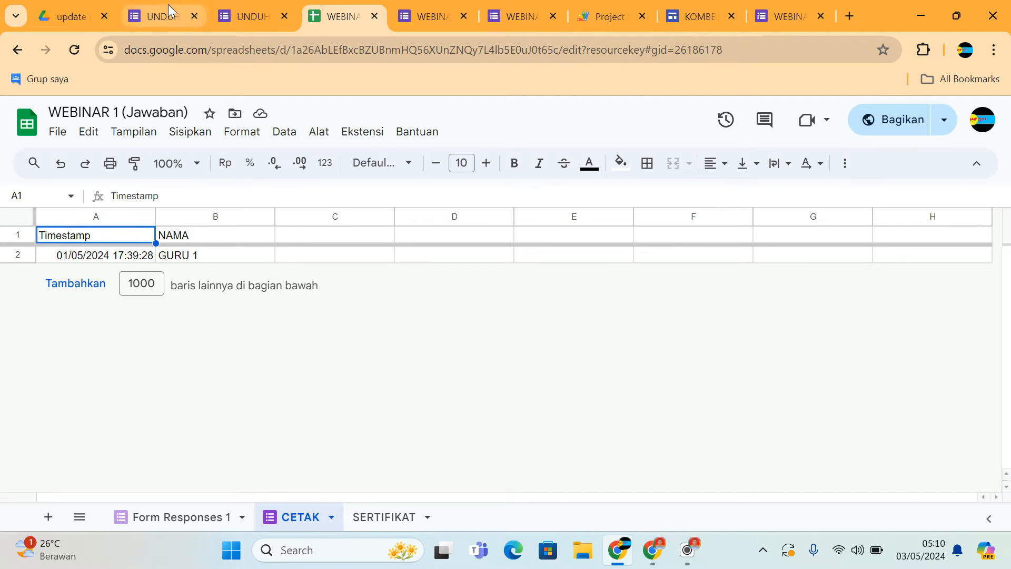
{"action": "left_click", "coordinate": [242, 17]}
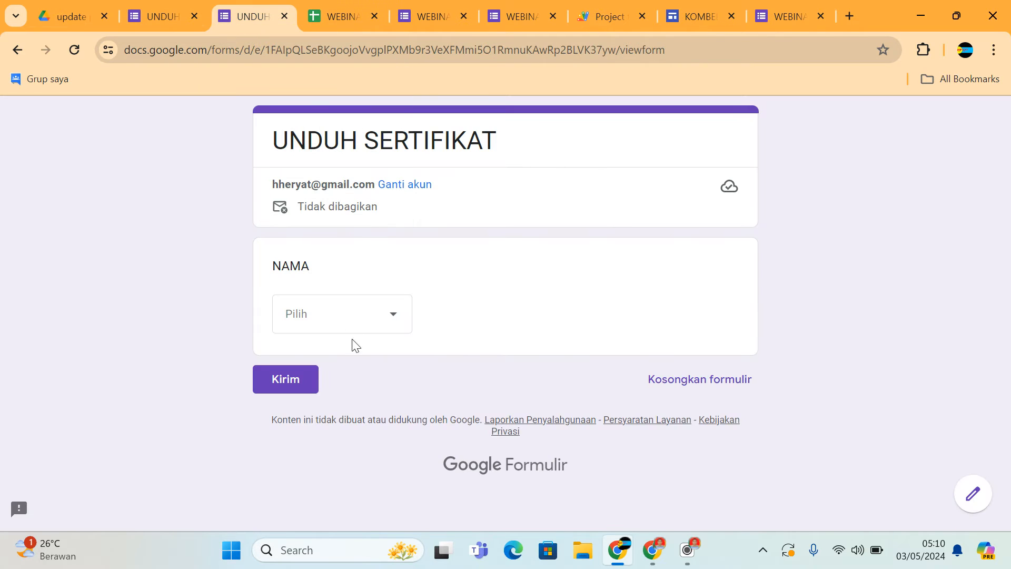
- Review the whole certificate layout in the SERTIFIKAT sheet of WEBINAR 1 (Jawaban)
{"action": "left_click", "coordinate": [334, 17]}
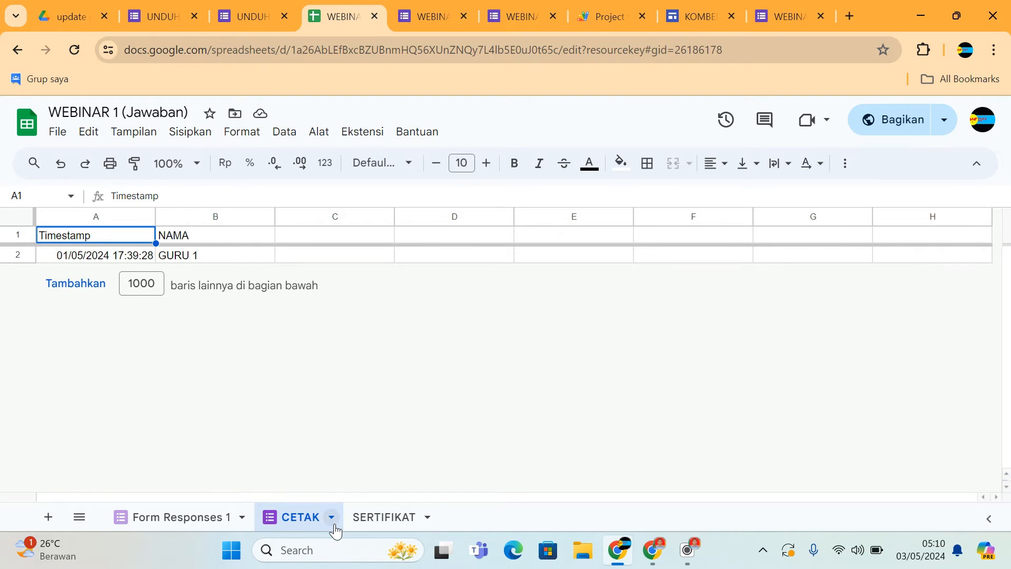
{"action": "left_click", "coordinate": [370, 522]}
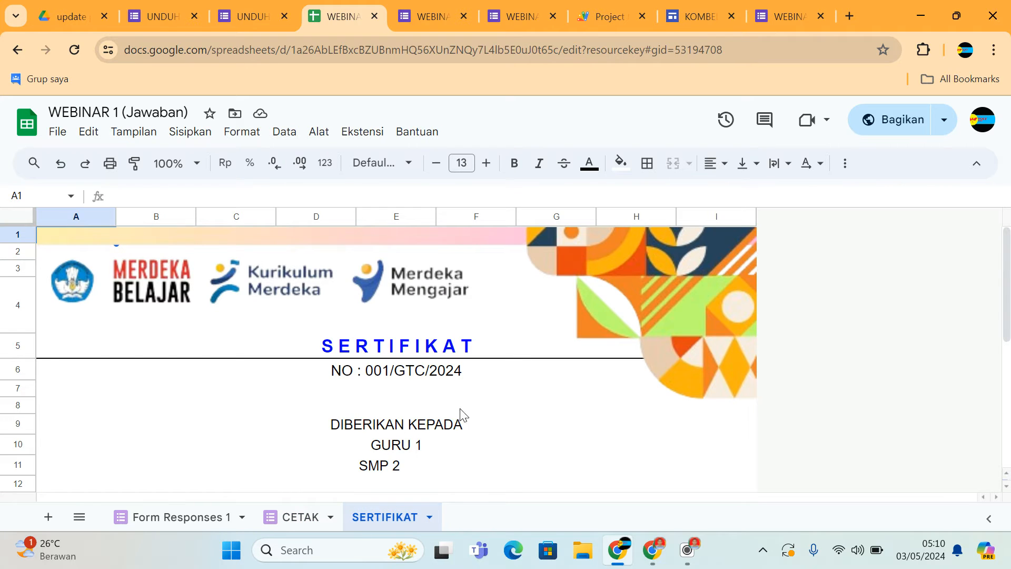
{"action": "scroll", "coordinate": [460, 418], "scroll_direction": "down", "scroll_amount": 5}
{"action": "scroll", "coordinate": [473, 468], "scroll_direction": "up", "scroll_amount": 5}
{"action": "scroll", "coordinate": [352, 401], "scroll_direction": "down", "scroll_amount": 4}
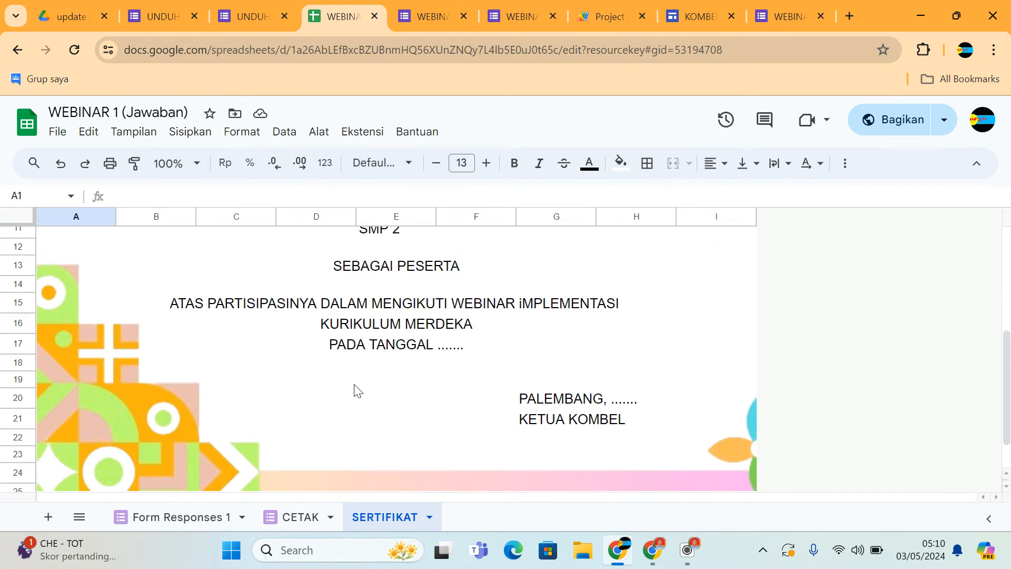
{"action": "scroll", "coordinate": [395, 416], "scroll_direction": "down", "scroll_amount": 1}
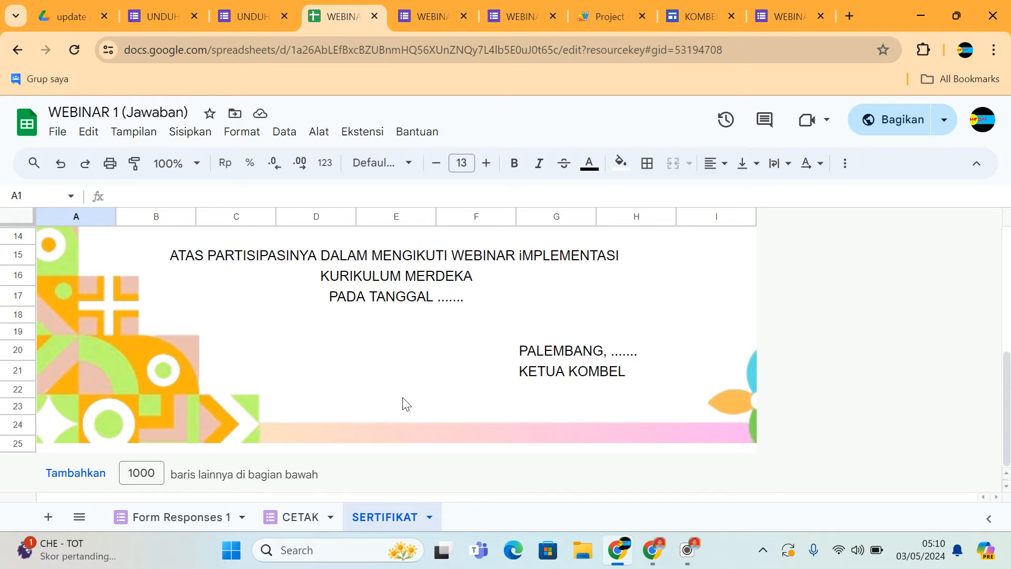
{"action": "scroll", "coordinate": [412, 401], "scroll_direction": "up", "scroll_amount": 5}
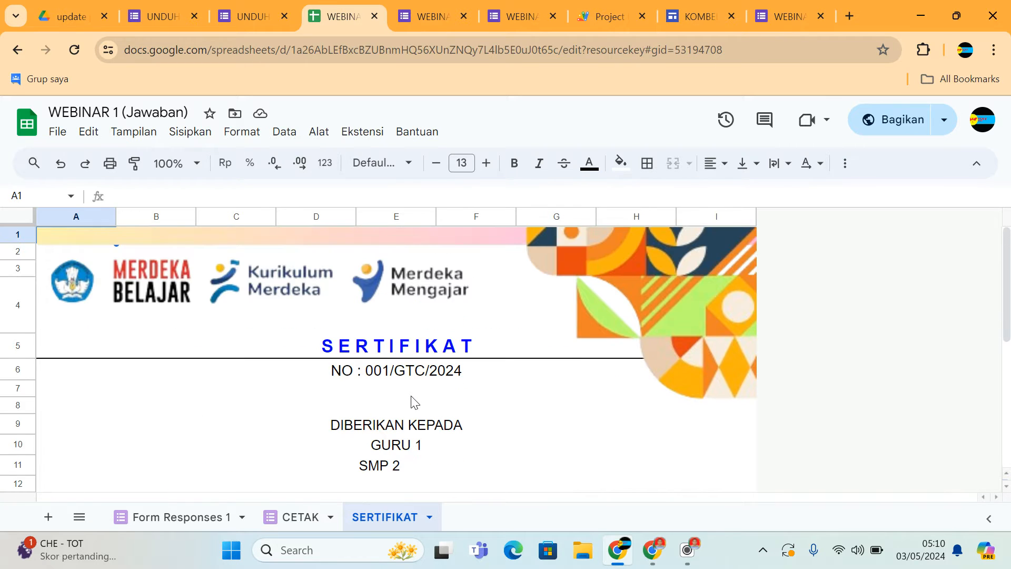
- Select the background image of the certificate in the SERTIFIKAT sheet and inspect how it sits behind the text
{"action": "left_click", "coordinate": [253, 362]}
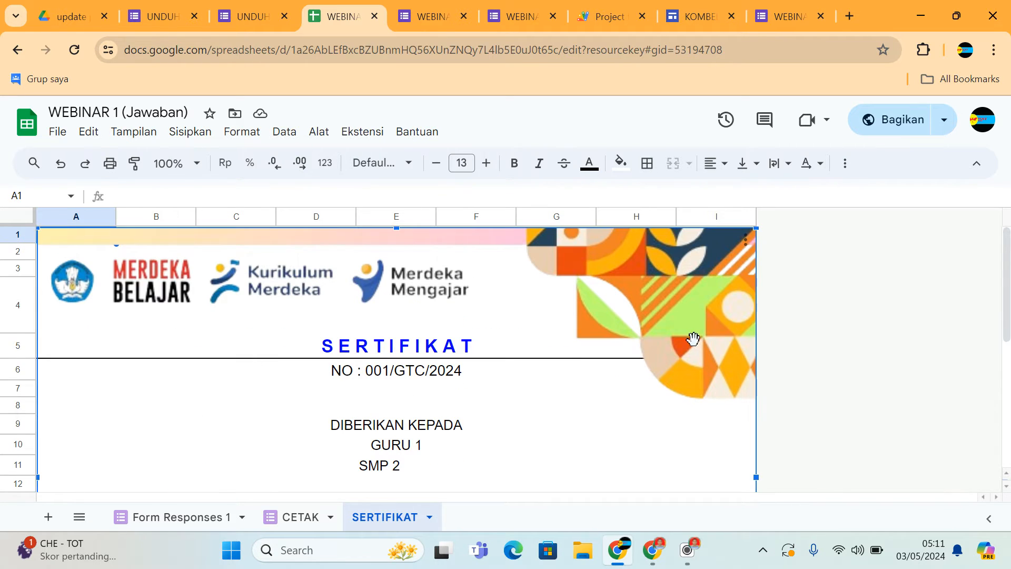
{"action": "scroll", "coordinate": [690, 338], "scroll_direction": "down", "scroll_amount": 5}
{"action": "scroll", "coordinate": [499, 361], "scroll_direction": "up", "scroll_amount": 5}
{"action": "scroll", "coordinate": [433, 448], "scroll_direction": "down", "scroll_amount": 2}
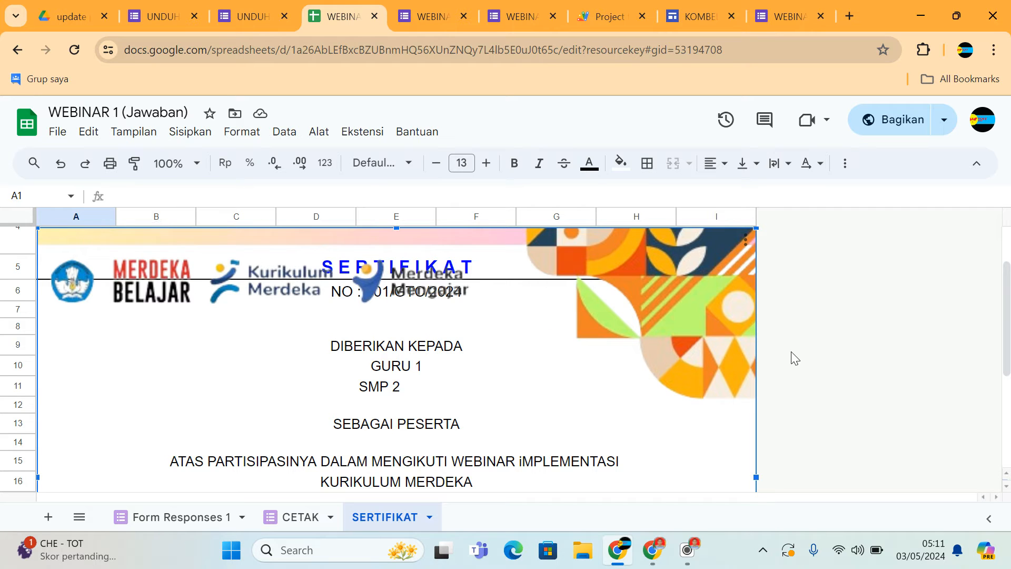
- Look through the certificate's text in the SERTIFIKAT sheet row by row, from row 25 up to the title in row 5
{"action": "scroll", "coordinate": [791, 357], "scroll_direction": "down", "scroll_amount": 5}
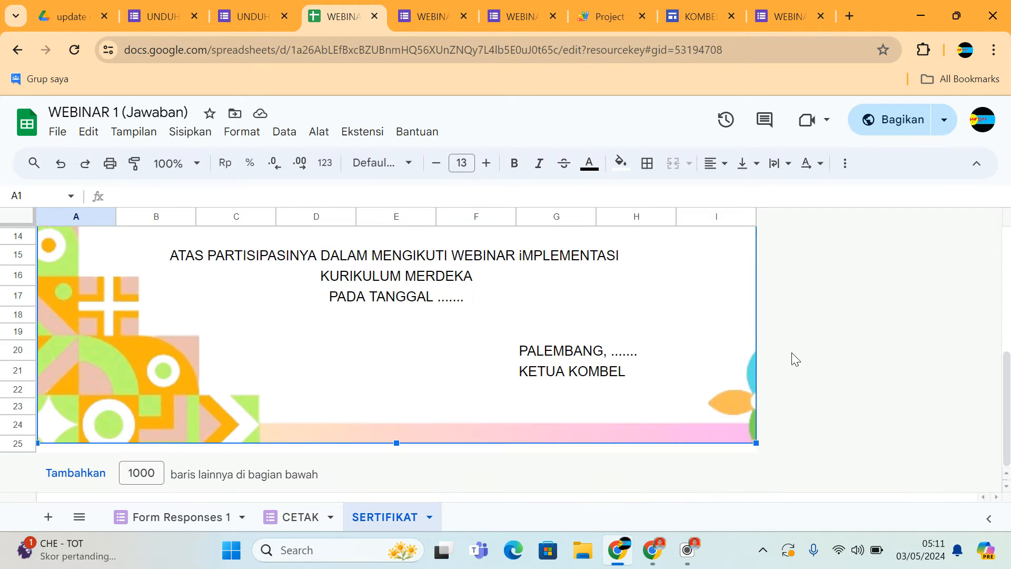
{"action": "left_click", "coordinate": [248, 447]}
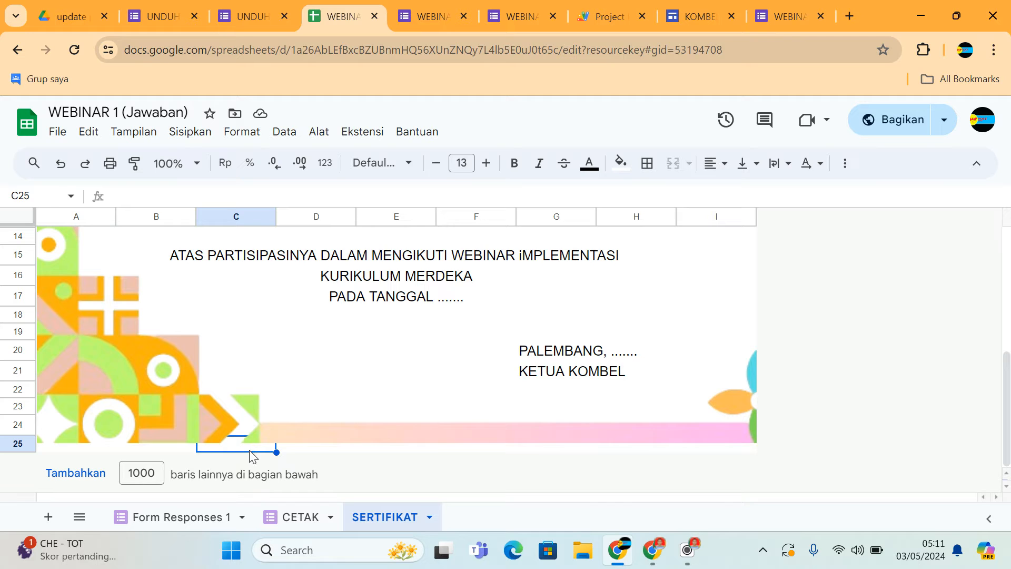
{"action": "key", "text": "Up"}
{"action": "key", "text": "Up"}
{"action": "key", "text": "Up"}
{"action": "key", "text": "Up"}
{"action": "key", "text": "Up"}
{"action": "key", "text": "Up"}
{"action": "key", "text": "Up"}
{"action": "key", "text": "Up"}
{"action": "key", "text": "Up"}
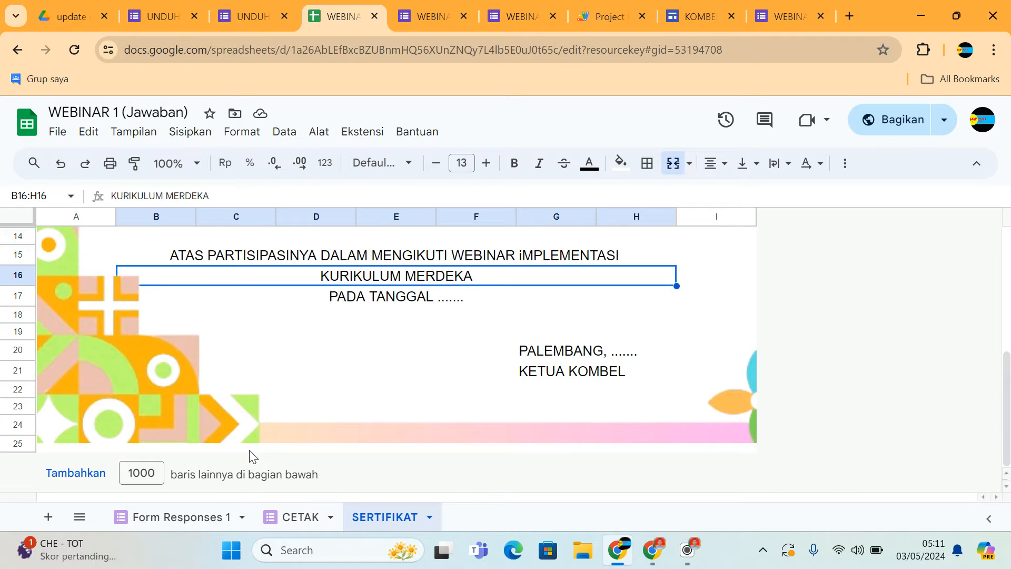
{"action": "key", "text": "Up"}
{"action": "key", "text": "Up"}
{"action": "key", "text": "Up"}
{"action": "key", "text": "Up"}
{"action": "key", "text": "Up"}
{"action": "key", "text": "Up"}
{"action": "key", "text": "Up"}
{"action": "key", "text": "Up"}
{"action": "key", "text": "Up"}
{"action": "key", "text": "Up"}
{"action": "key", "text": "Up"}
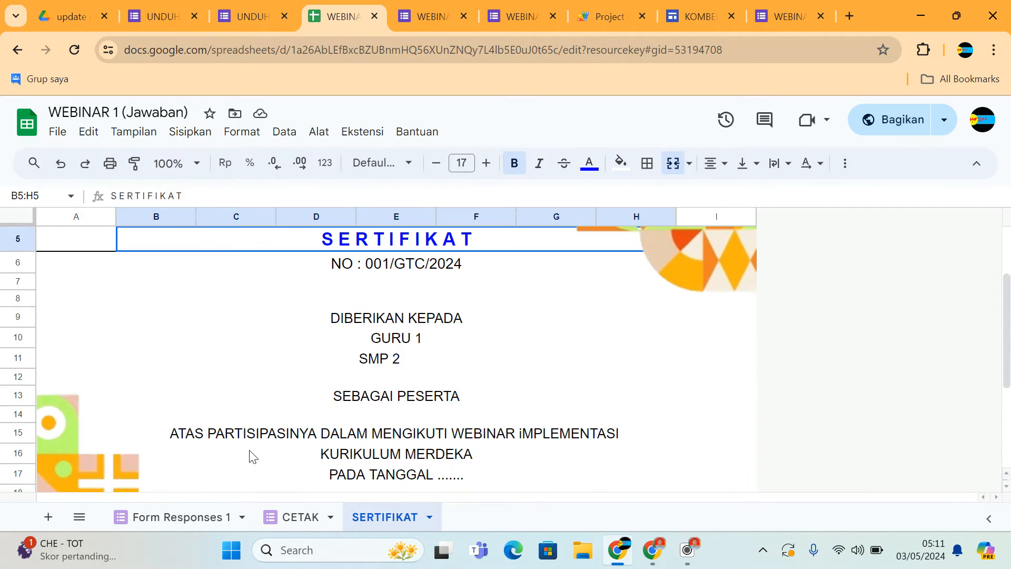
- Examine the INDEX/FILTER formula in merged cell B10:H10 that supplies the participant's name on the certificate
{"action": "key", "text": "Down"}
{"action": "key", "text": "Down"}
{"action": "key", "text": "Down"}
{"action": "key", "text": "Down"}
{"action": "key", "text": "Down"}
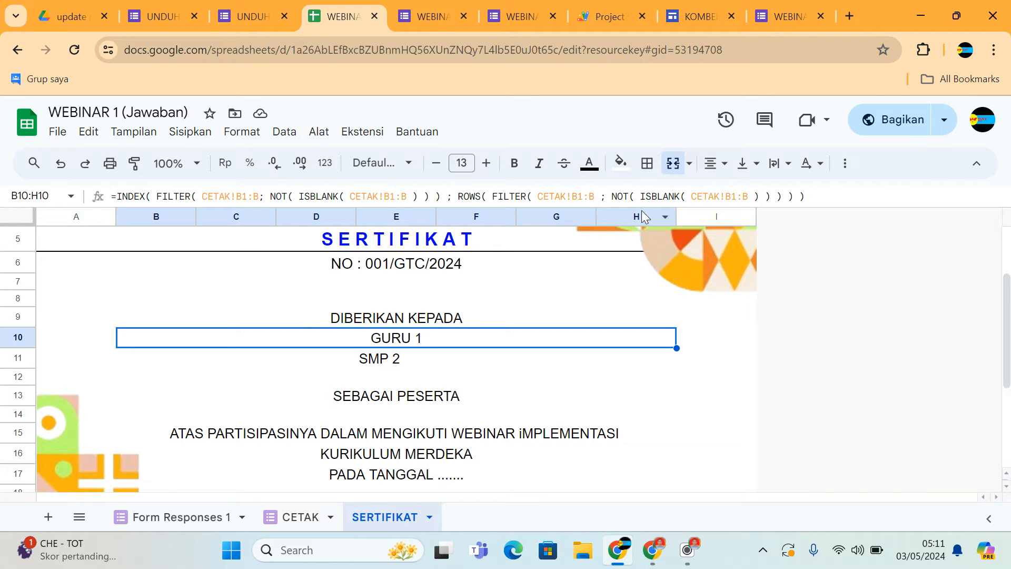
{"action": "left_click_drag", "start_coordinate": [640, 205], "coordinate": [640, 220]}
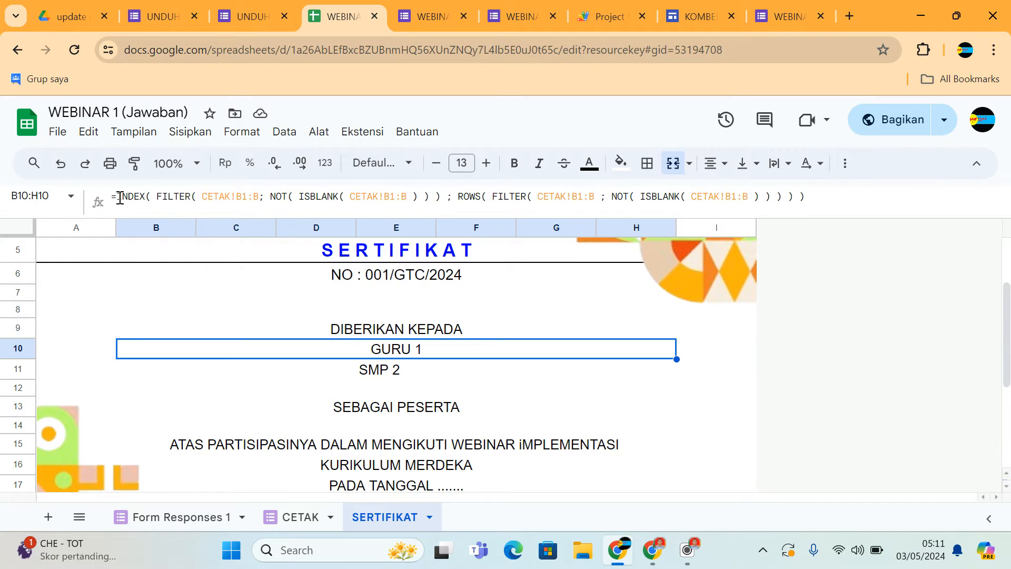
{"action": "left_click_drag", "start_coordinate": [120, 198], "coordinate": [635, 250]}
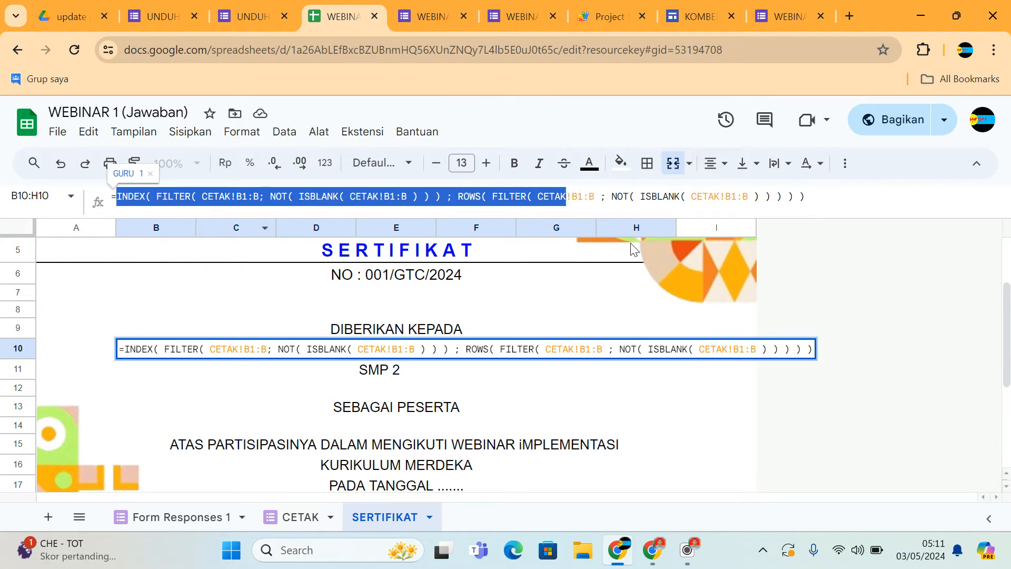
{"action": "left_click", "coordinate": [845, 206]}
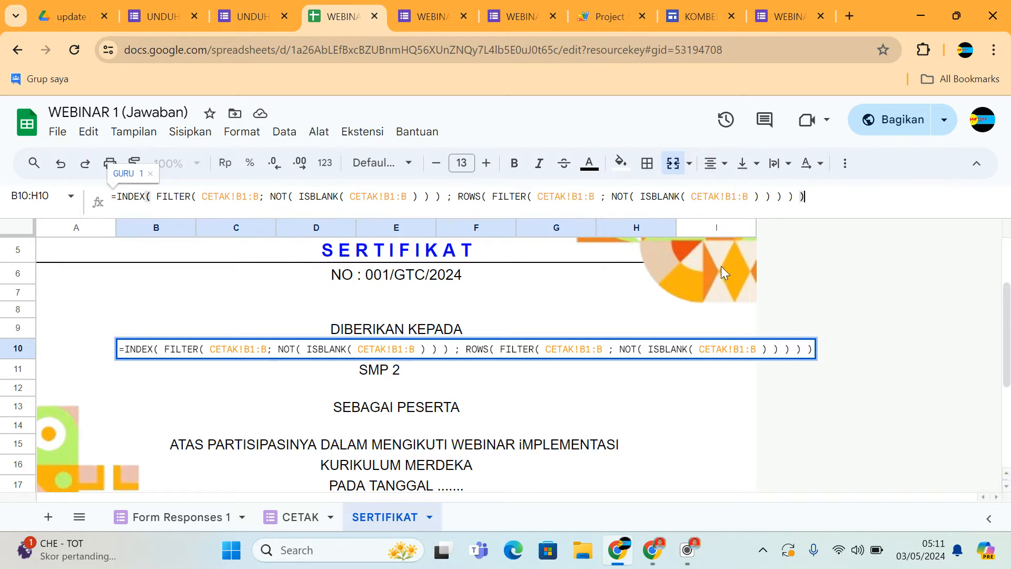
{"action": "key", "text": "Return"}
{"action": "left_click", "coordinate": [501, 356]}
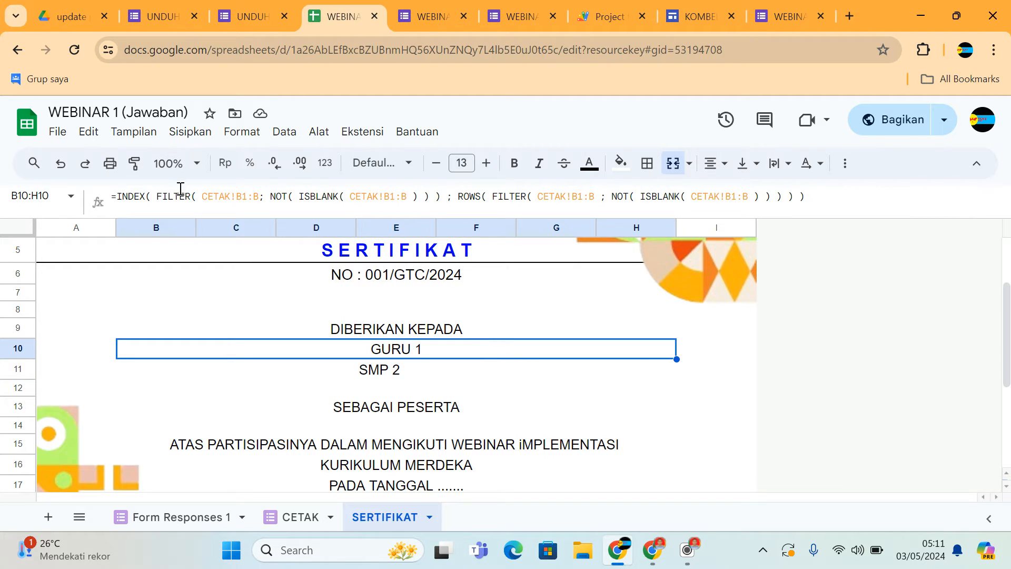
- Check the name in cell B2 of the CETAK sheet against the NAMA question in the UNDUH SERTIFIKAT form
{"action": "left_click", "coordinate": [295, 519]}
{"action": "left_click", "coordinate": [197, 266]}
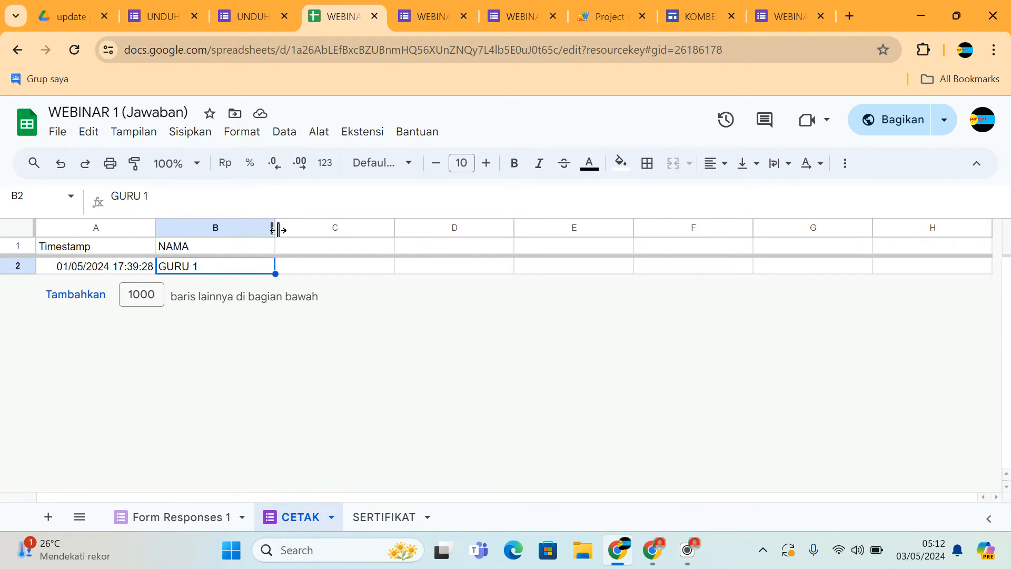
{"action": "left_click", "coordinate": [237, 18]}
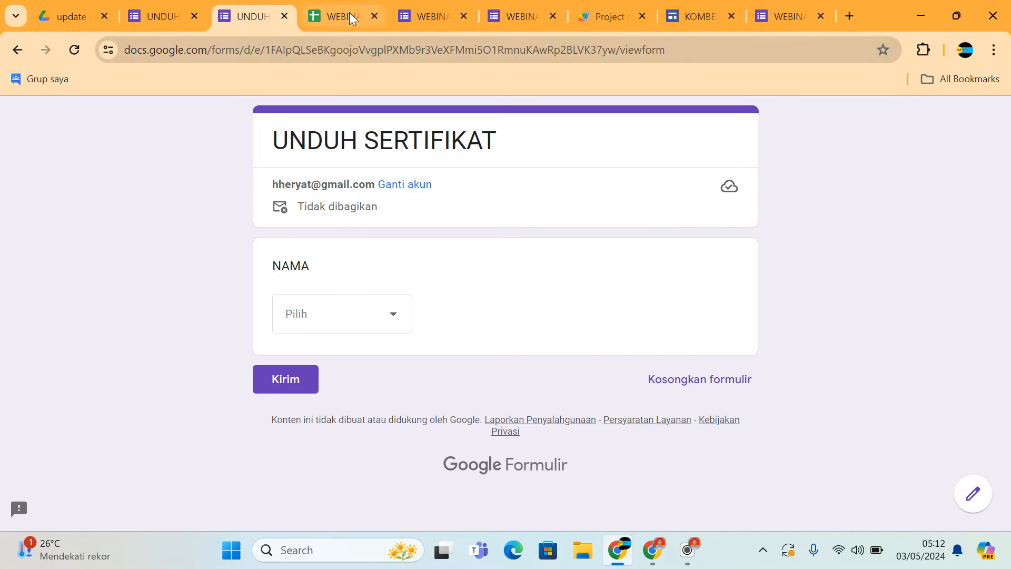
{"action": "left_click", "coordinate": [322, 13]}
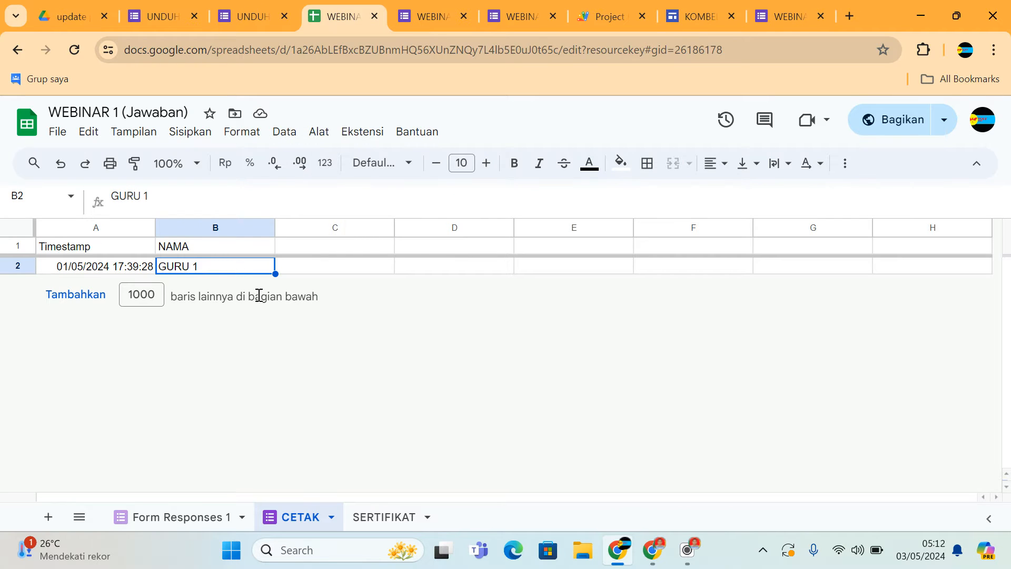
- Examine the school lookup formula in cell E11 of SERTIFIKAT alongside the name cell B10 and the Form Responses 1 sheet
{"action": "left_click", "coordinate": [380, 522]}
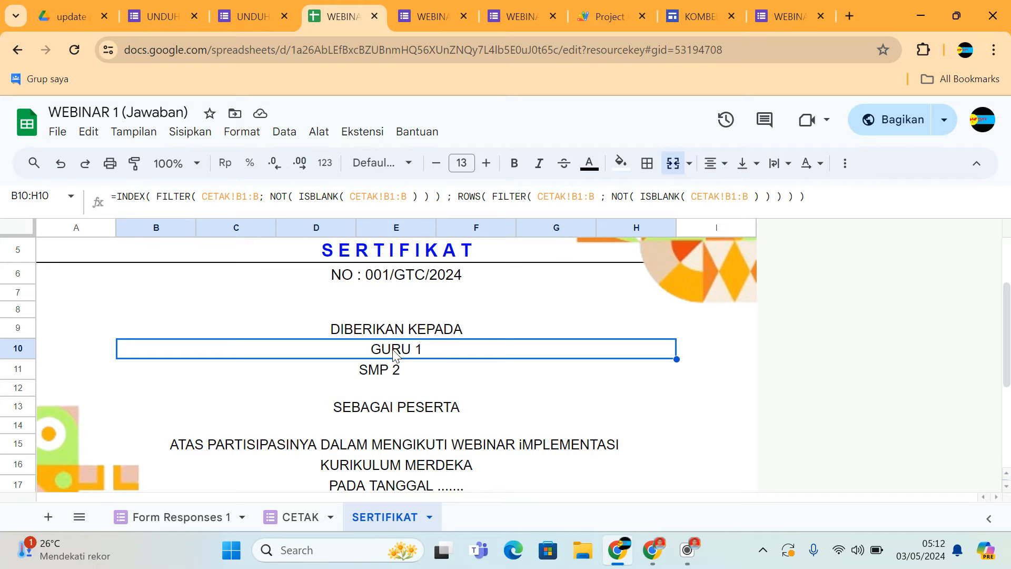
{"action": "key", "text": "Down"}
{"action": "key", "text": "Right"}
{"action": "key", "text": "Right"}
{"action": "key", "text": "Right"}
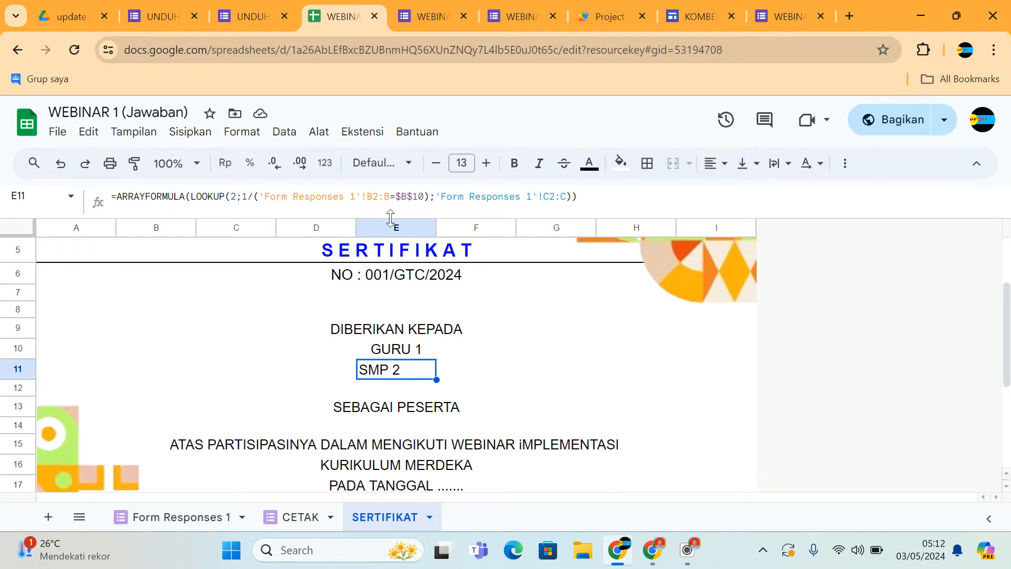
{"action": "left_click", "coordinate": [393, 345]}
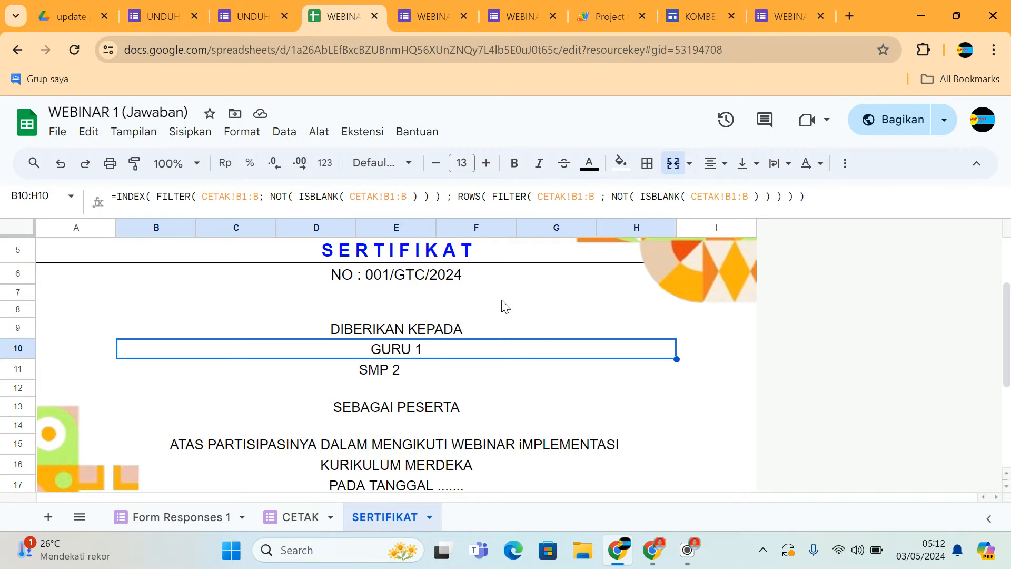
{"action": "key", "text": "Down"}
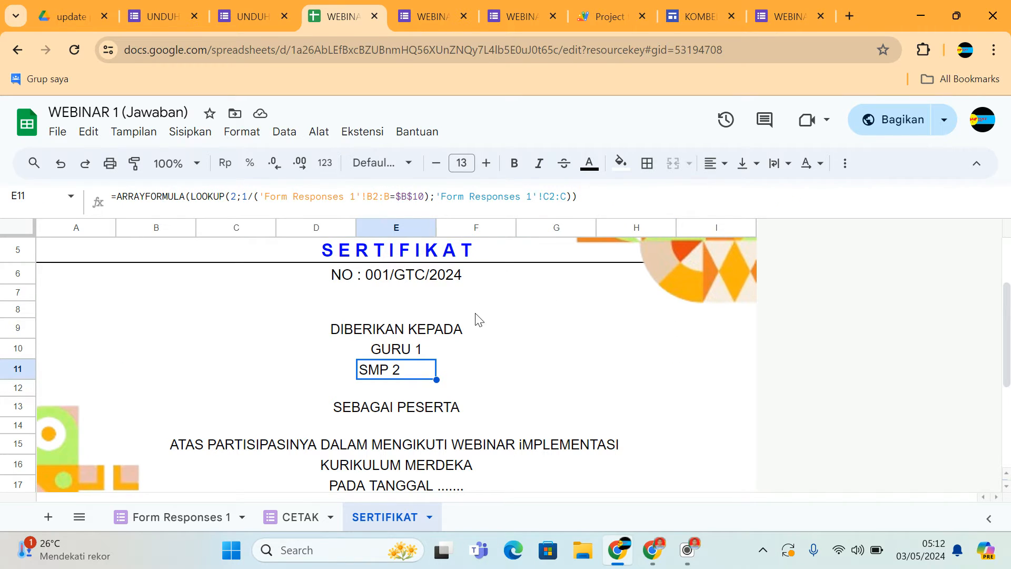
{"action": "key", "text": "Up"}
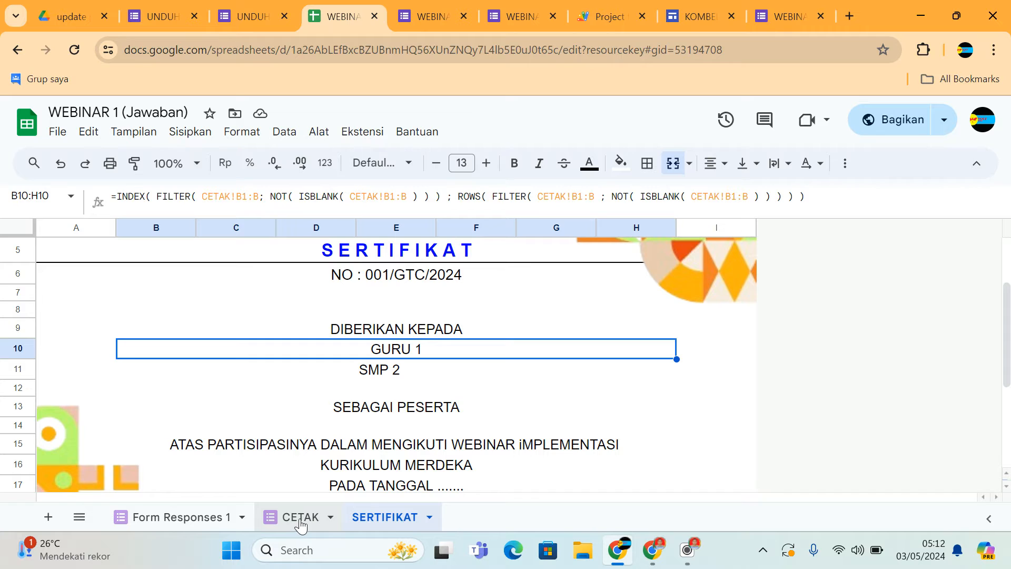
{"action": "left_click", "coordinate": [221, 519]}
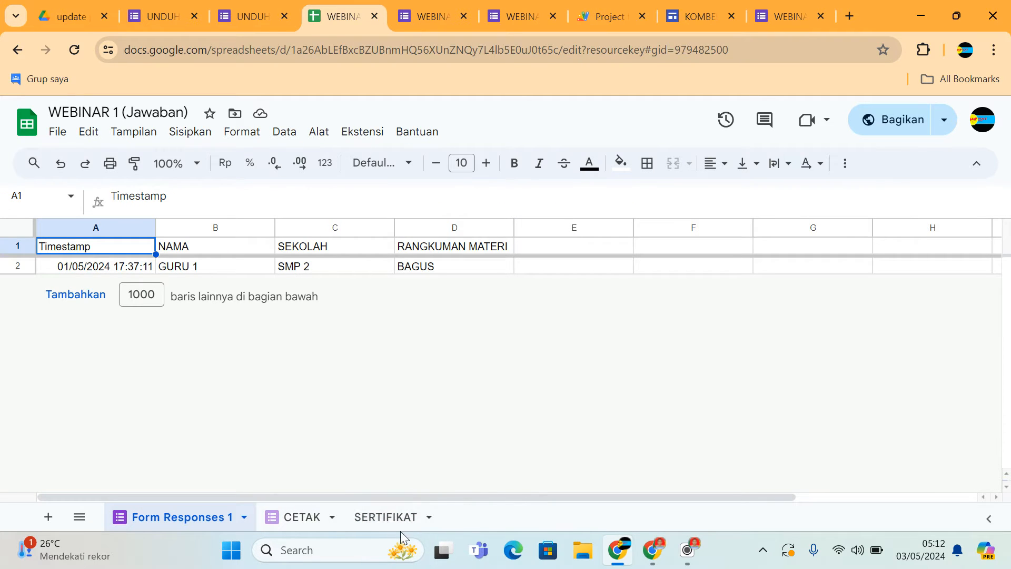
- Inspect the finished certificate in the SERTIFIKAT sheet from header to signature area, including how the background image lines up with the cells
{"action": "left_click", "coordinate": [394, 518]}
{"action": "scroll", "coordinate": [419, 322], "scroll_direction": "down", "scroll_amount": 2}
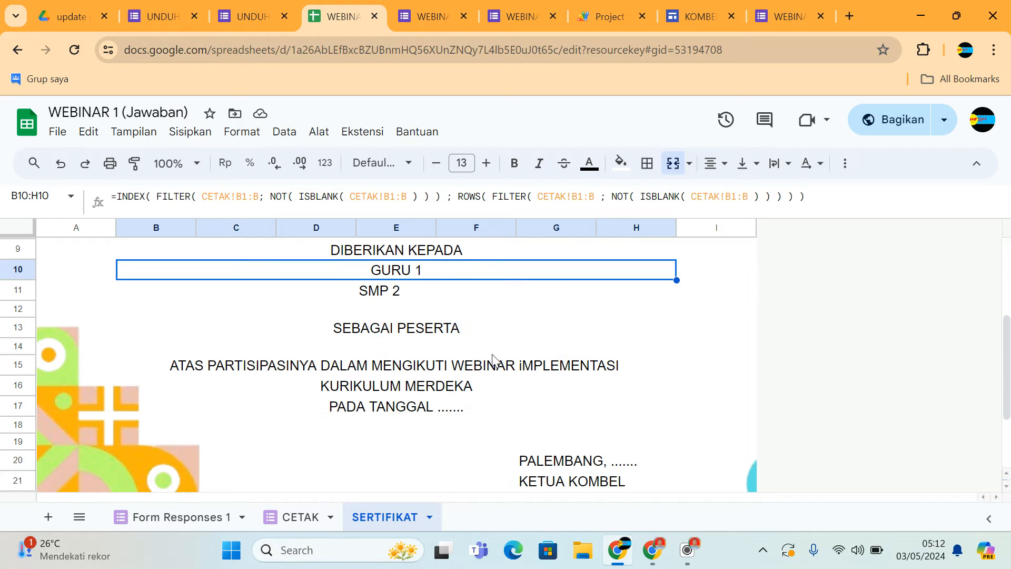
{"action": "scroll", "coordinate": [456, 426], "scroll_direction": "down", "scroll_amount": 3}
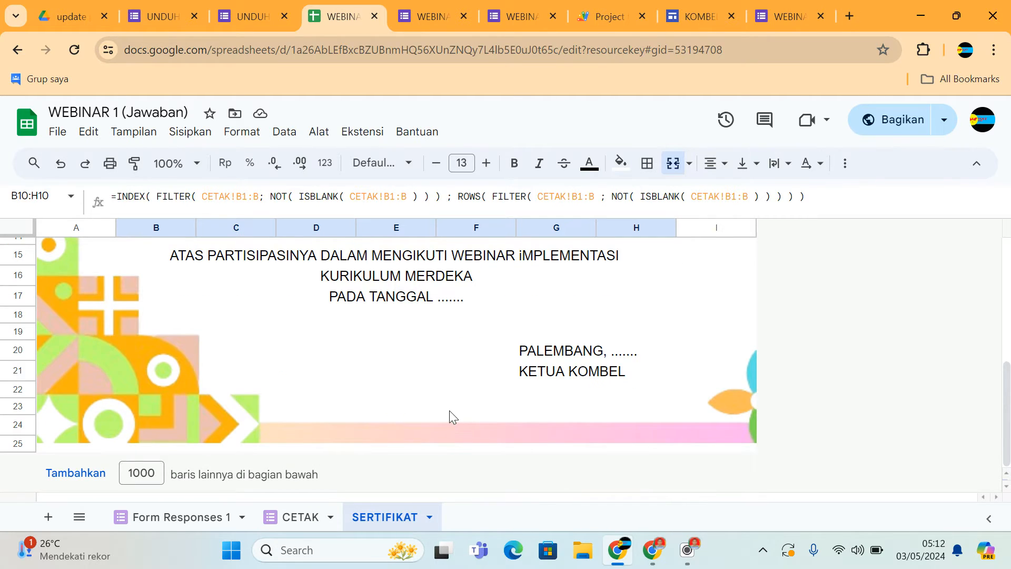
{"action": "scroll", "coordinate": [448, 410], "scroll_direction": "up", "scroll_amount": 5}
{"action": "left_click", "coordinate": [294, 256]}
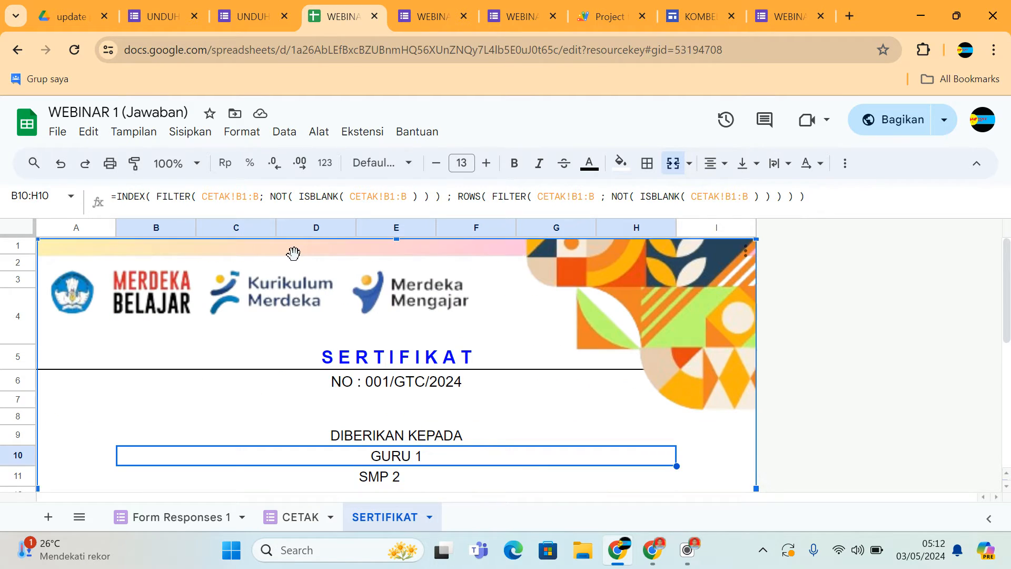
{"action": "scroll", "coordinate": [737, 321], "scroll_direction": "down", "scroll_amount": 5}
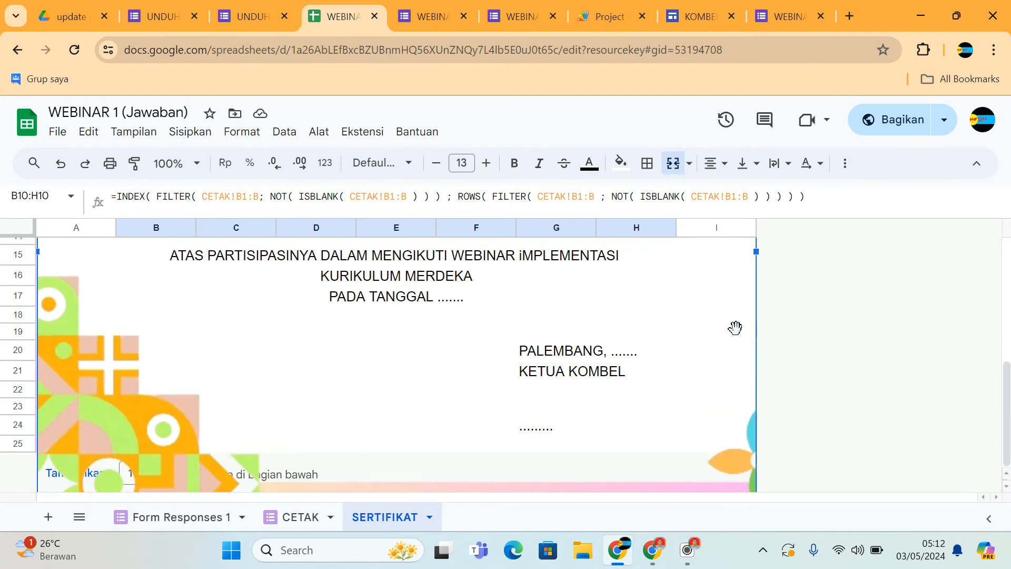
{"action": "scroll", "coordinate": [702, 353], "scroll_direction": "down", "scroll_amount": 1}
{"action": "scroll", "coordinate": [701, 360], "scroll_direction": "up", "scroll_amount": 6}
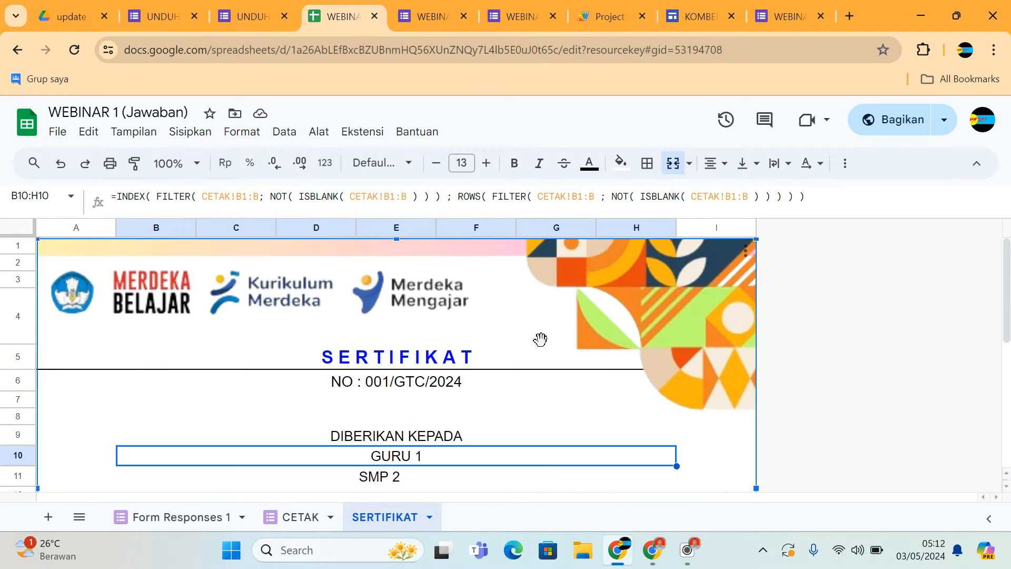
{"action": "scroll", "coordinate": [545, 290], "scroll_direction": "down", "scroll_amount": 1}
{"action": "scroll", "coordinate": [545, 290], "scroll_direction": "up", "scroll_amount": 1}
{"action": "scroll", "coordinate": [575, 402], "scroll_direction": "down", "scroll_amount": 3}
{"action": "scroll", "coordinate": [576, 395], "scroll_direction": "down", "scroll_amount": 2}
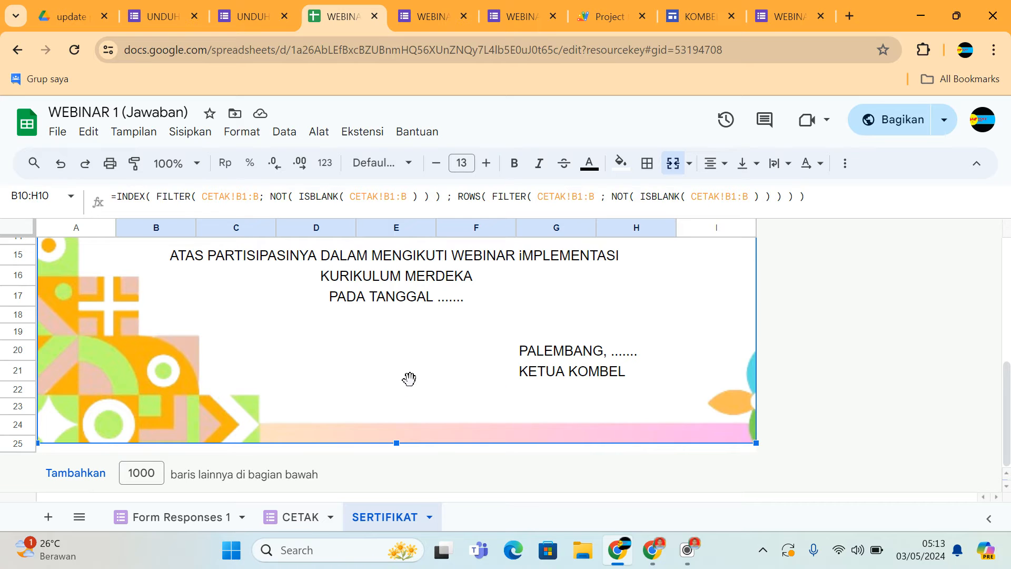
{"action": "scroll", "coordinate": [410, 375], "scroll_direction": "up", "scroll_amount": 5}
{"action": "scroll", "coordinate": [431, 437], "scroll_direction": "down", "scroll_amount": 1}
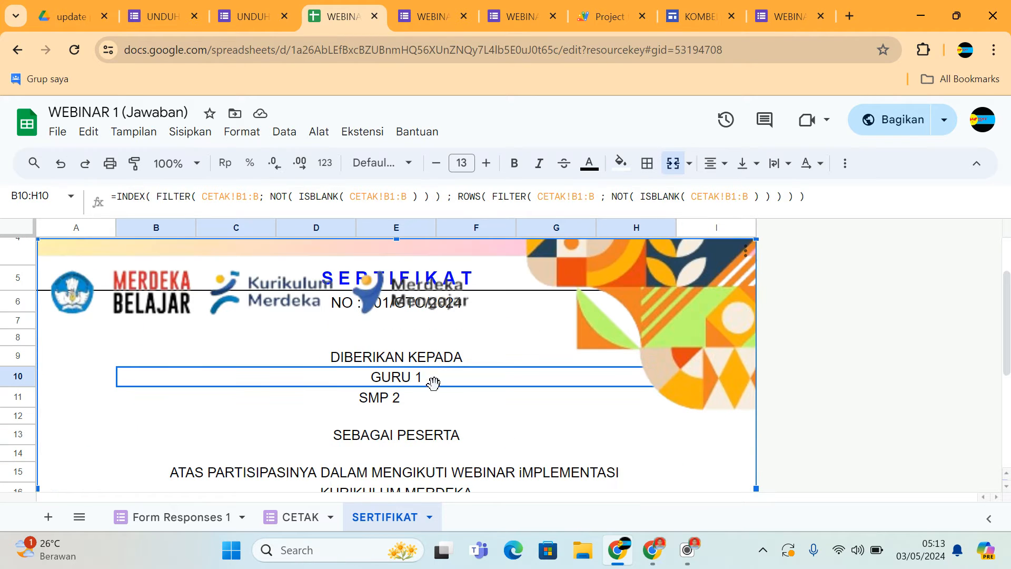
{"action": "scroll", "coordinate": [640, 308], "scroll_direction": "up", "scroll_amount": 1}
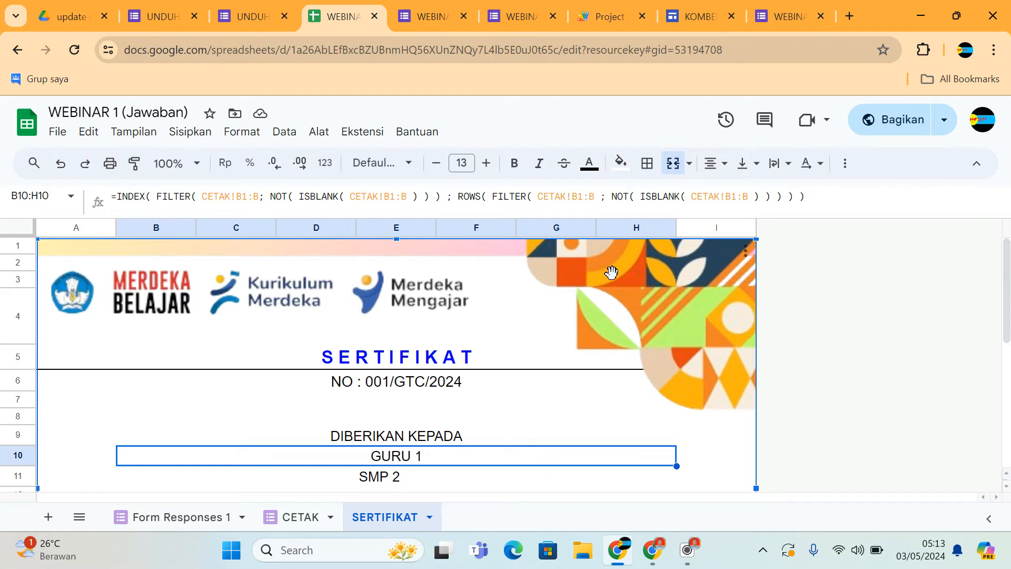
{"action": "scroll", "coordinate": [654, 295], "scroll_direction": "down", "scroll_amount": 2}
{"action": "scroll", "coordinate": [654, 295], "scroll_direction": "down", "scroll_amount": 3}
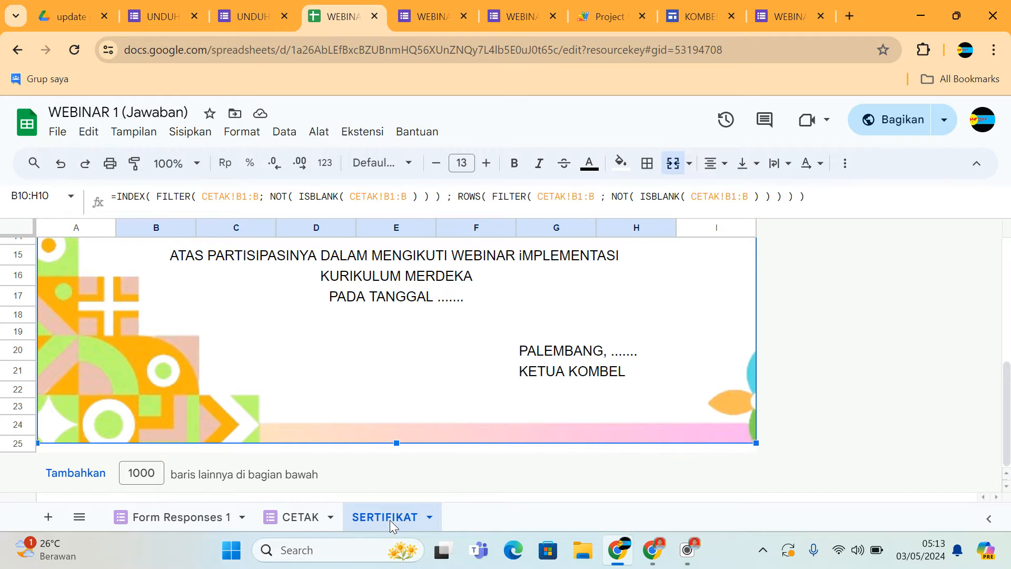
{"action": "scroll", "coordinate": [658, 318], "scroll_direction": "up", "scroll_amount": 5}
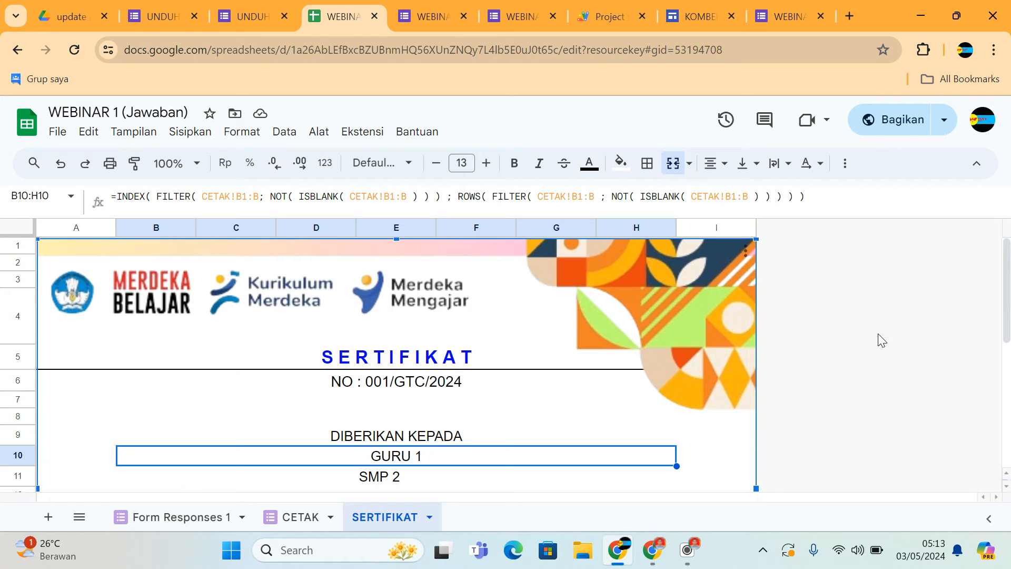
{"action": "scroll", "coordinate": [576, 316], "scroll_direction": "down", "scroll_amount": 4}
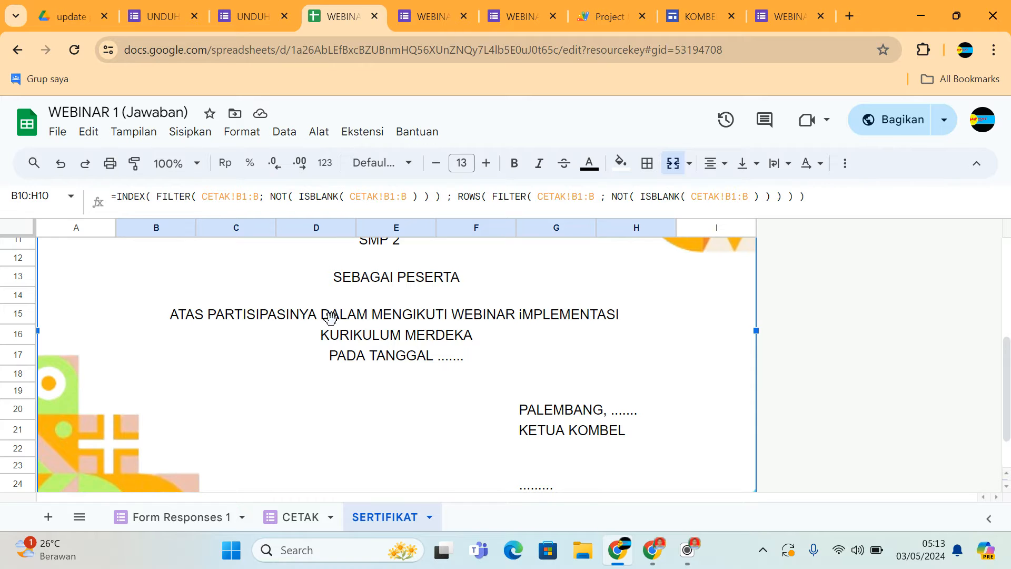
- Open the print settings for the SERTIFIKAT sheet and inspect the certificate's print preview
{"action": "key", "text": "ctrl+p"}
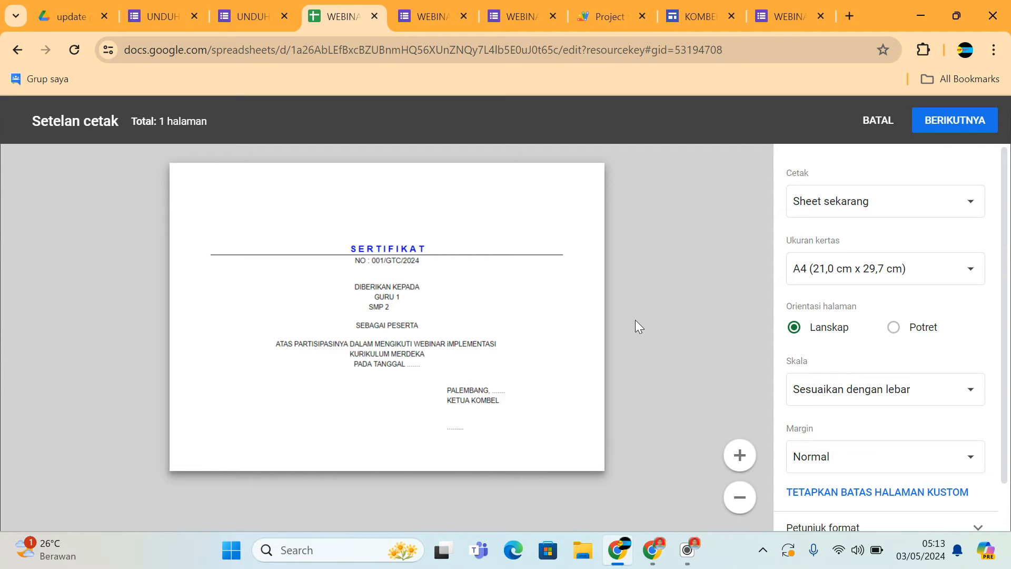
{"action": "left_click", "coordinate": [886, 120]}
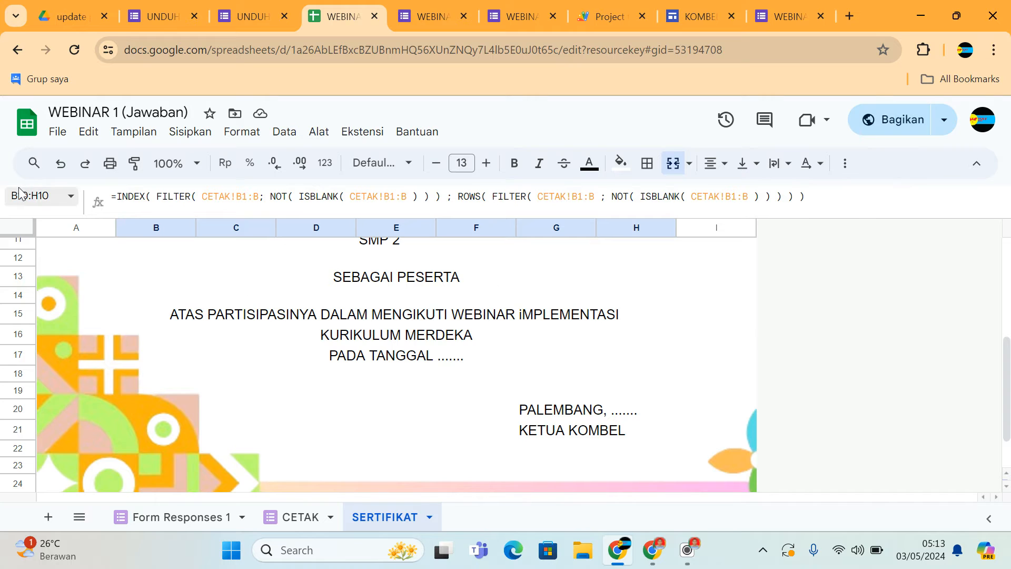
{"action": "left_click", "coordinate": [57, 132]}
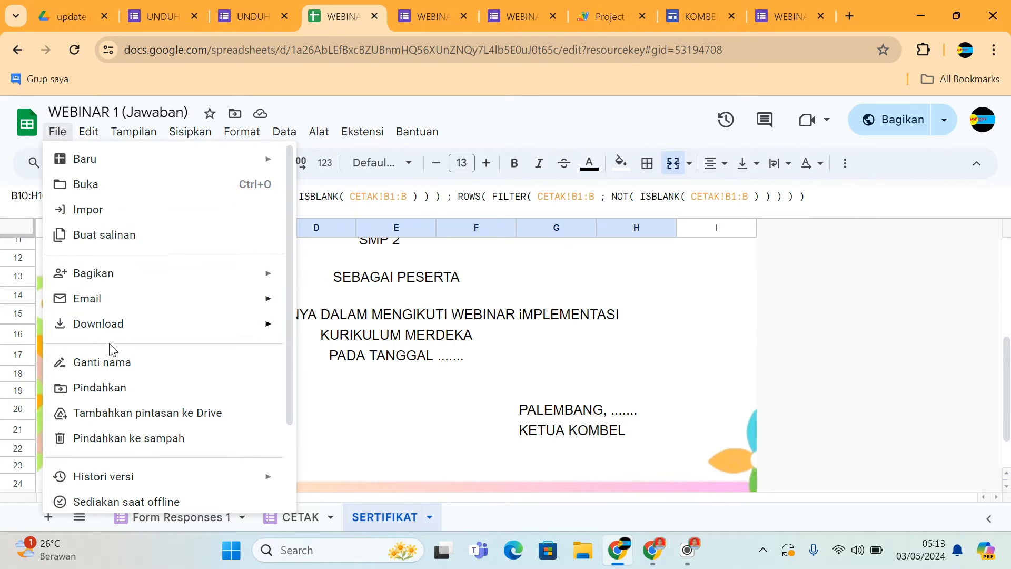
{"action": "mouse_move", "coordinate": [116, 331]}
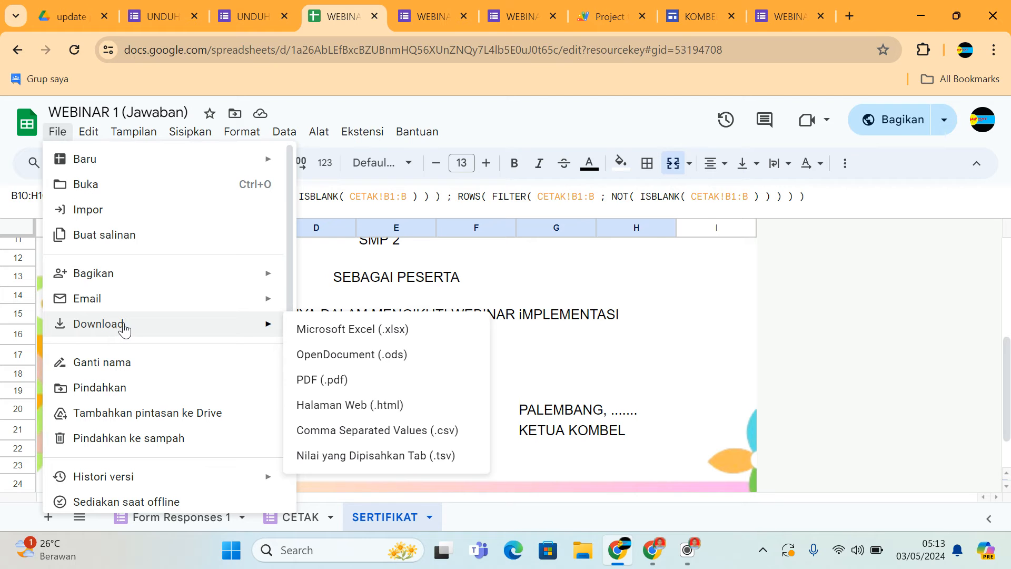
{"action": "scroll", "coordinate": [158, 380], "scroll_direction": "down", "scroll_amount": 2}
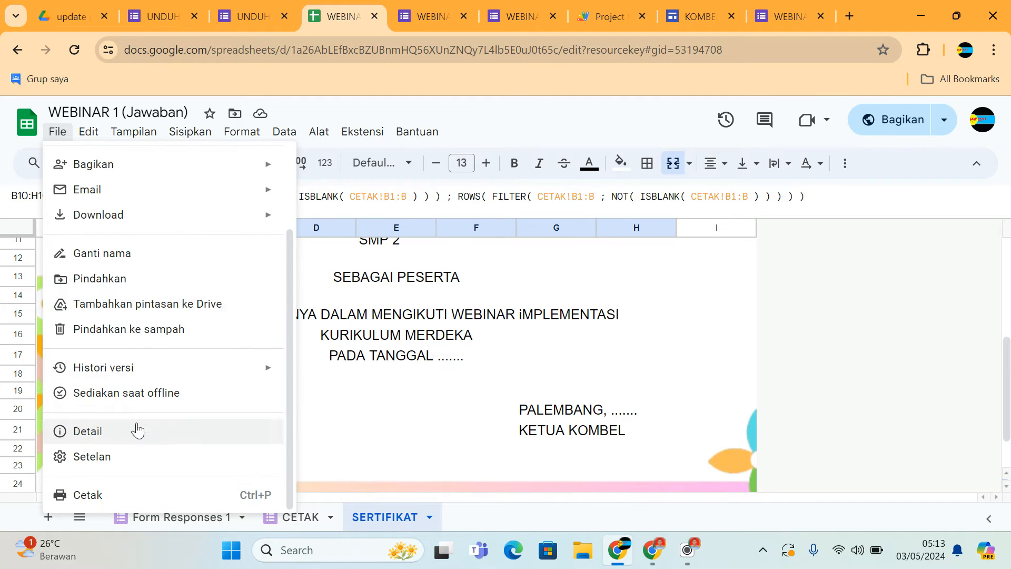
{"action": "left_click", "coordinate": [89, 495]}
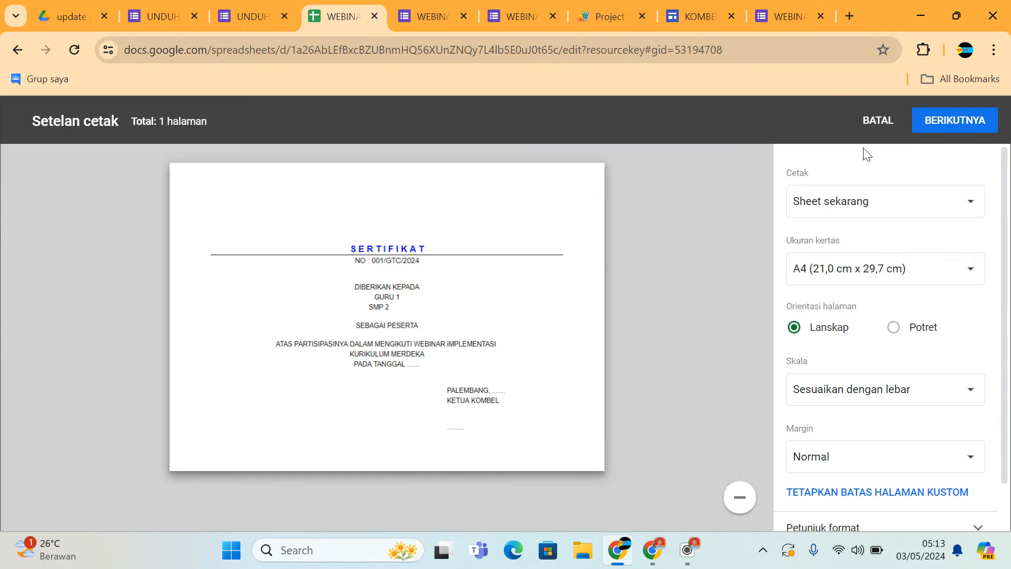
- Compare the background on the SERTIFIKAT sheet with its print preview, and leave the print settings without printing
{"action": "left_click", "coordinate": [883, 122]}
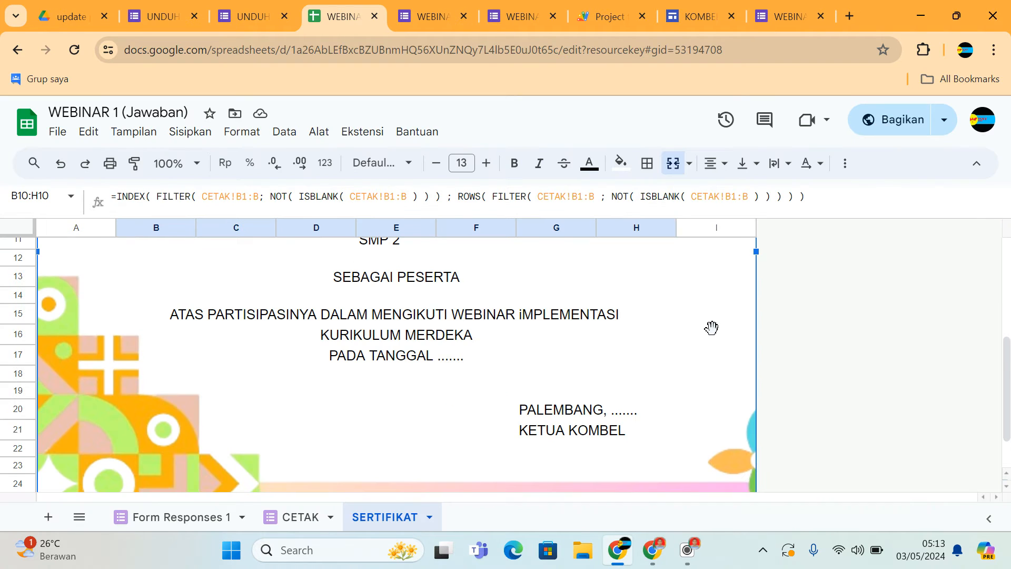
{"action": "scroll", "coordinate": [712, 328], "scroll_direction": "down", "scroll_amount": 1}
{"action": "key", "text": "ctrl+p"}
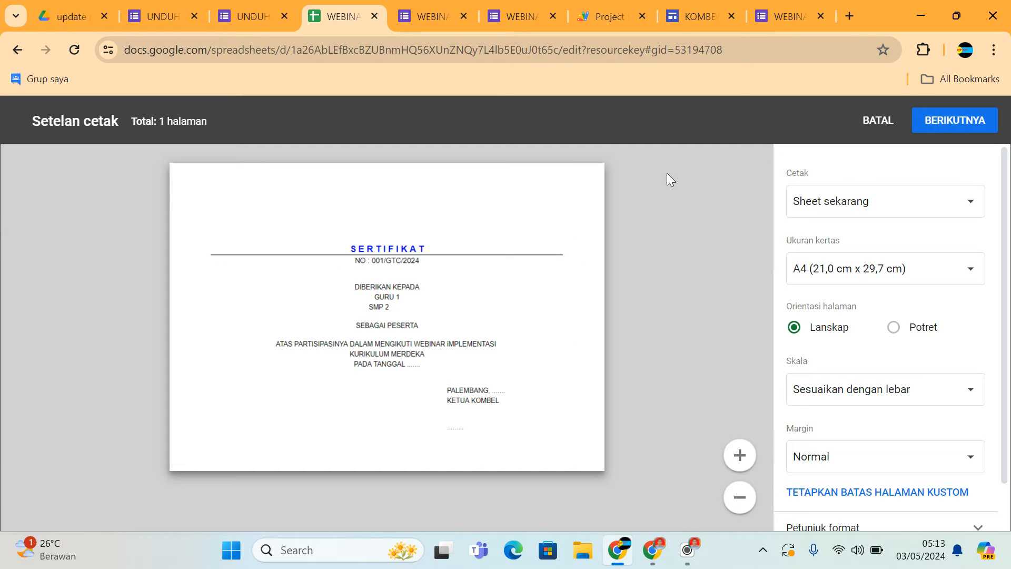
{"action": "left_click", "coordinate": [877, 119]}
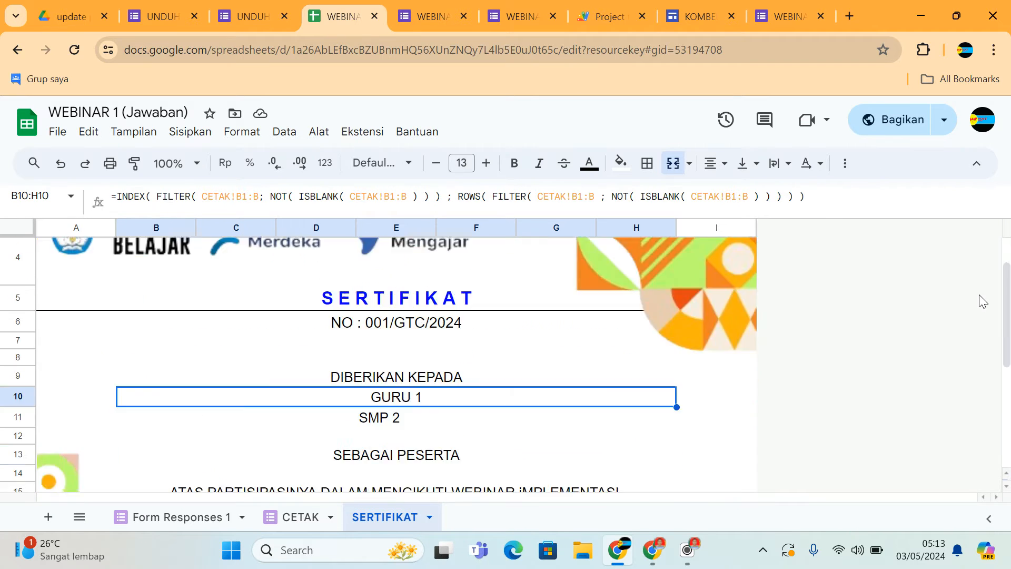
- Inspect the certificate's background image in the SERTIFIKAT sheet from the logo header down to the signature area
{"action": "scroll", "coordinate": [982, 301], "scroll_direction": "up", "scroll_amount": 1}
{"action": "left_click", "coordinate": [137, 258]}
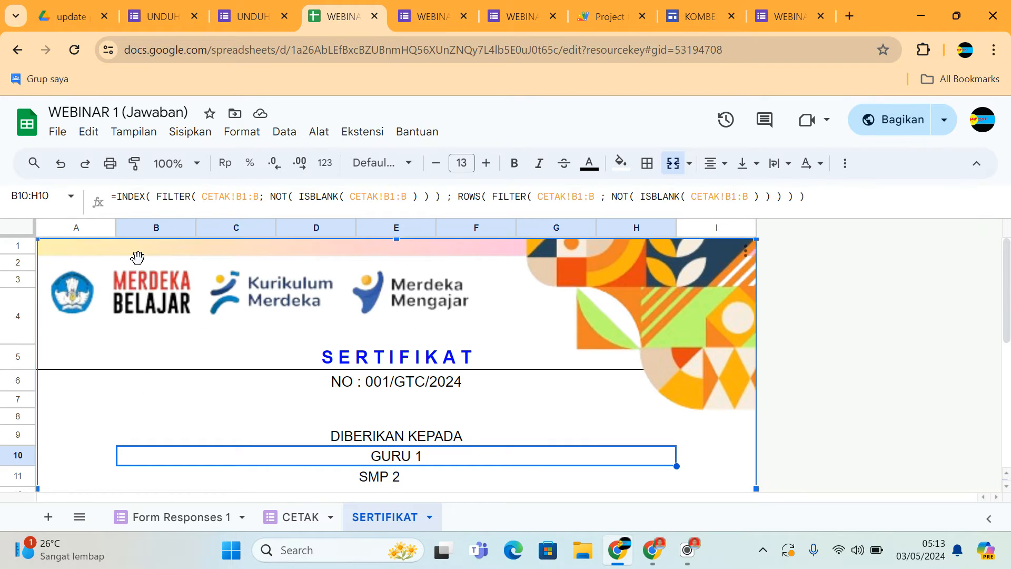
{"action": "scroll", "coordinate": [1005, 318], "scroll_direction": "down", "scroll_amount": 5}
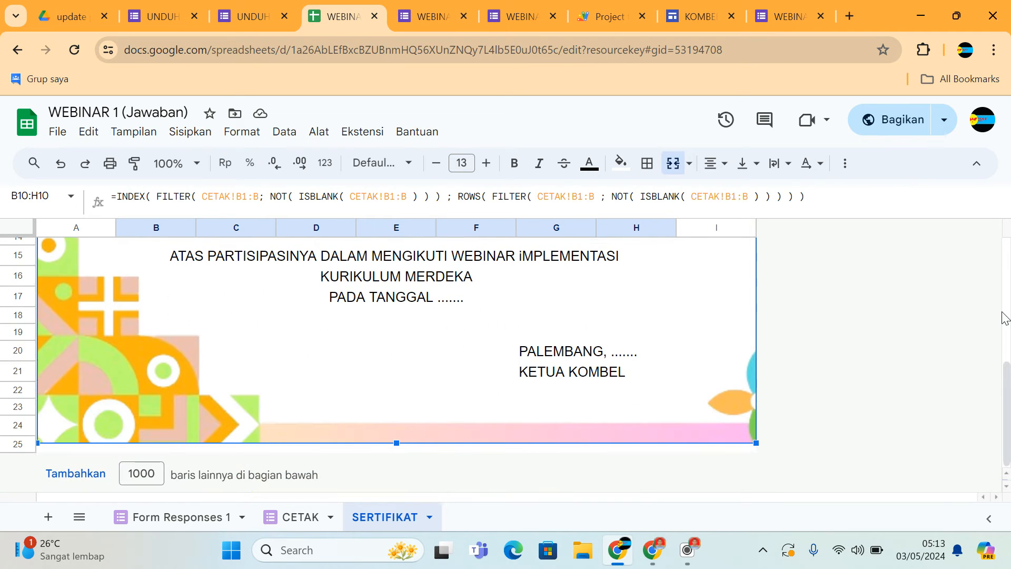
{"action": "scroll", "coordinate": [1004, 318], "scroll_direction": "up", "scroll_amount": 5}
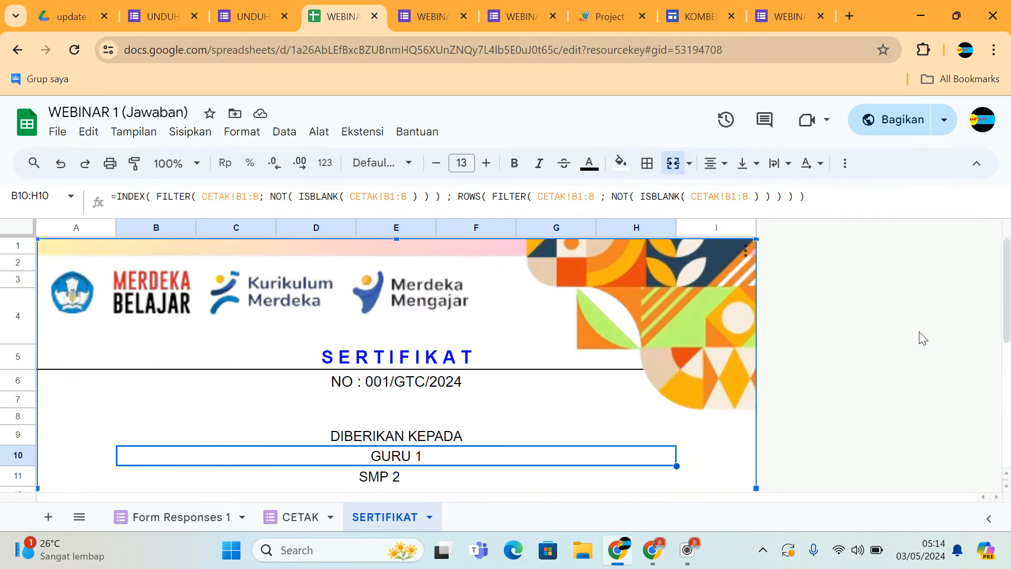
{"action": "left_click", "coordinate": [887, 301]}
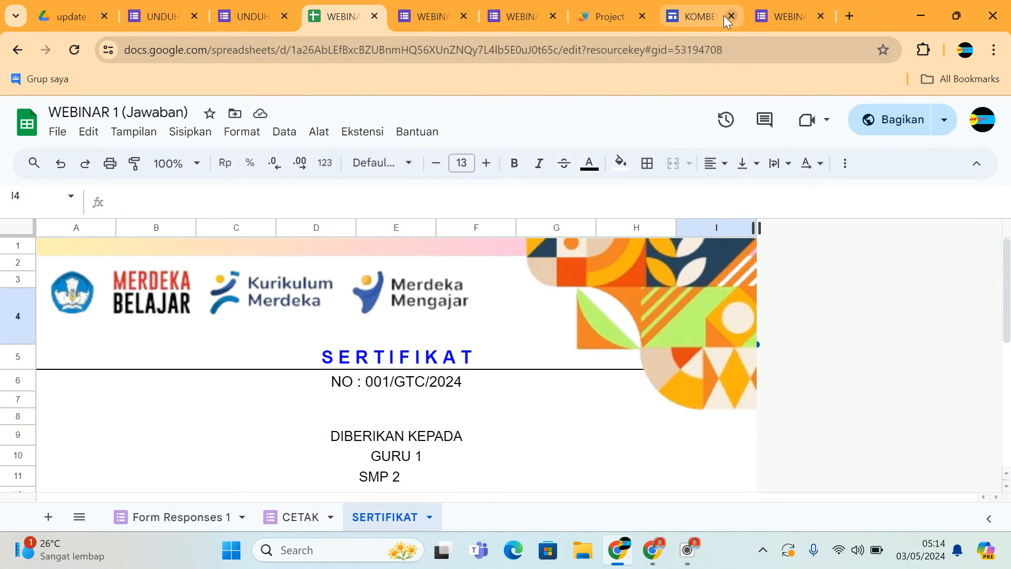
- Review the questions in the WEBINAR 1 attendance form and enter GURU 2 as the NAMA answer
{"action": "left_click", "coordinate": [779, 14]}
{"action": "scroll", "coordinate": [467, 221], "scroll_direction": "down", "scroll_amount": 4}
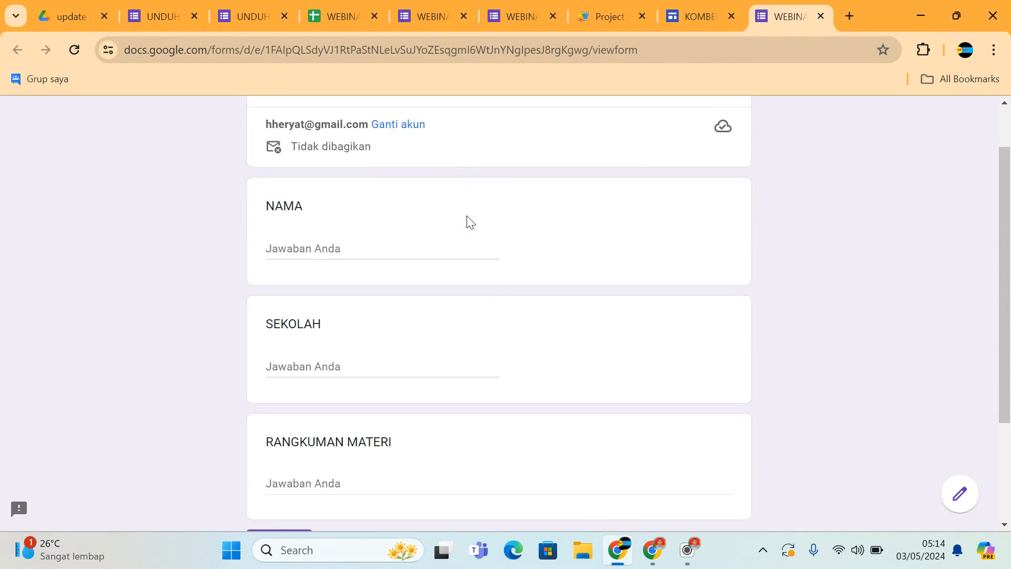
{"action": "scroll", "coordinate": [456, 173], "scroll_direction": "up", "scroll_amount": 4}
{"action": "scroll", "coordinate": [352, 226], "scroll_direction": "down", "scroll_amount": 2}
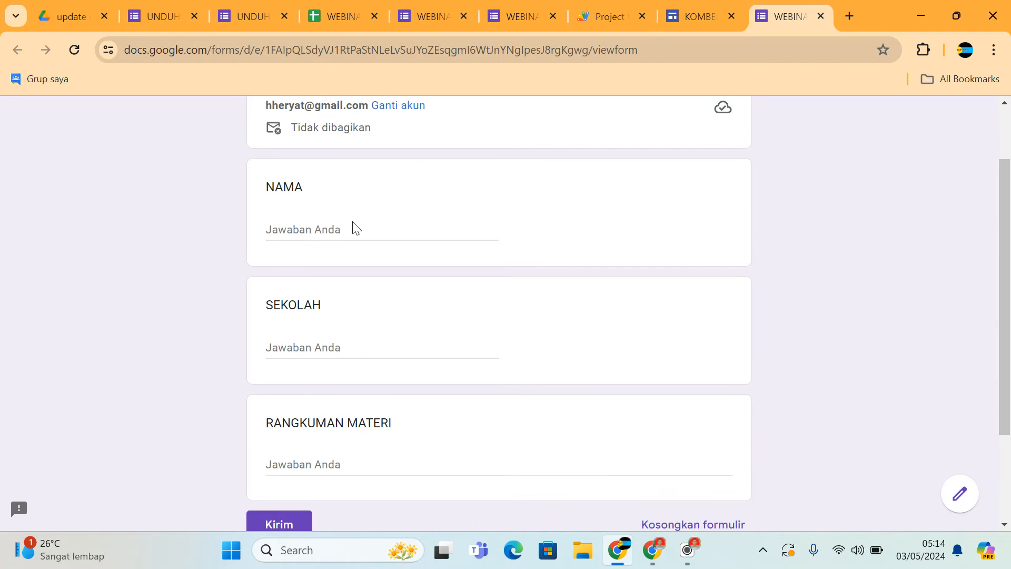
{"action": "left_click", "coordinate": [316, 228]}
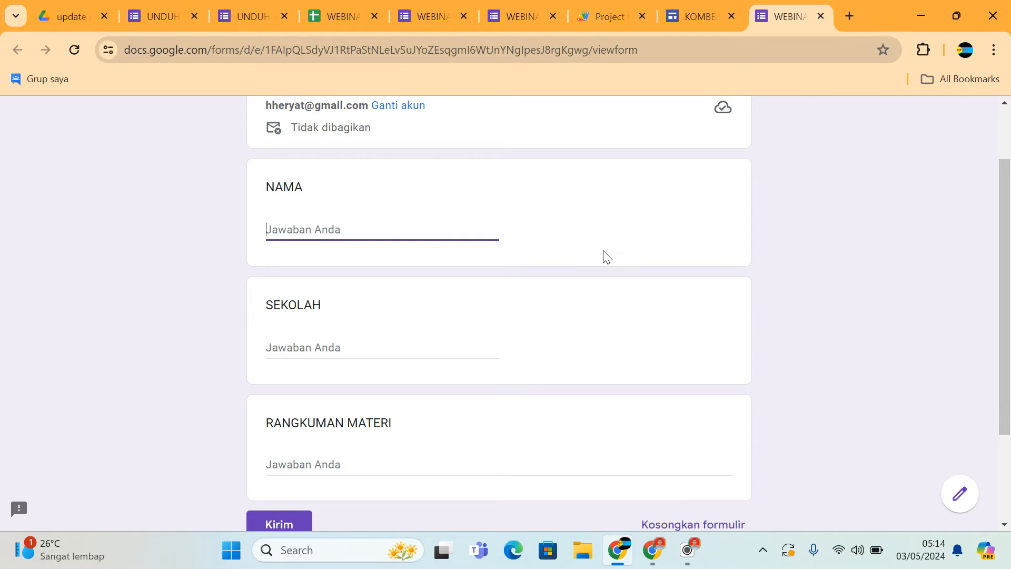
{"action": "scroll", "coordinate": [586, 255], "scroll_direction": "down", "scroll_amount": 2}
{"action": "scroll", "coordinate": [578, 242], "scroll_direction": "up", "scroll_amount": 4}
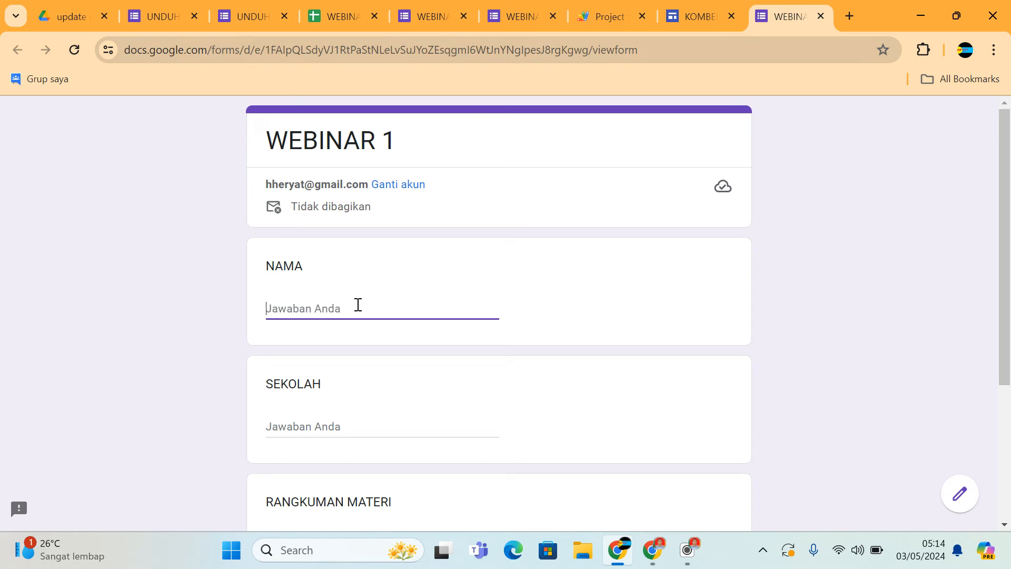
{"action": "key", "text": "Caps_Lock"}
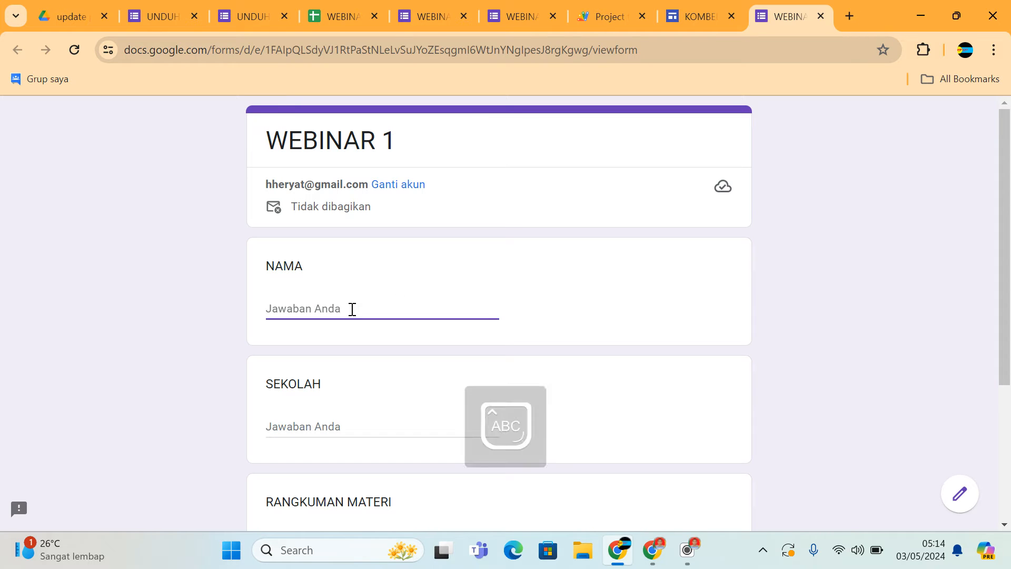
{"action": "type", "text": "GURU 2"}
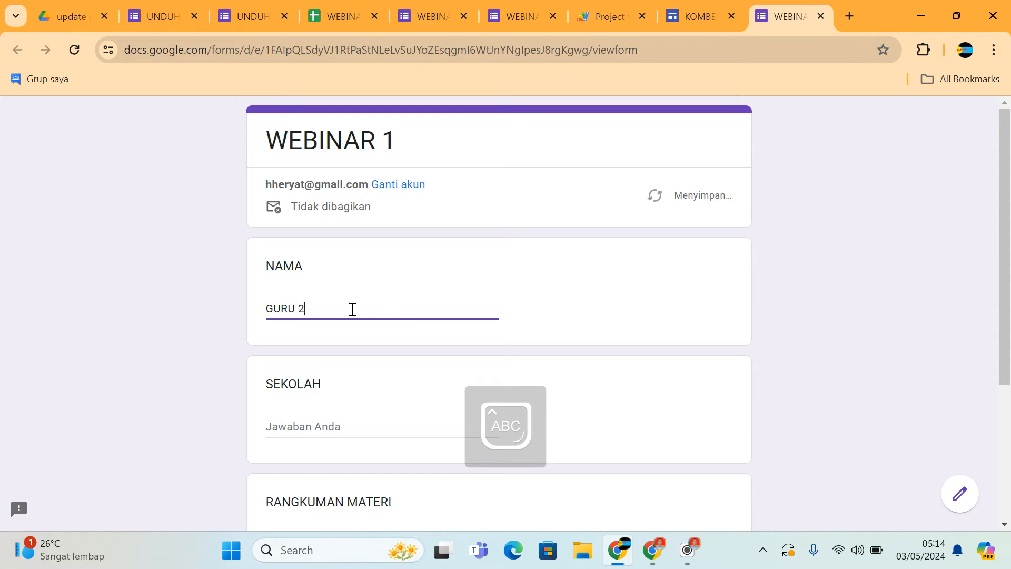
- Check the attendance entries already recorded in the Form Responses 1 sheet of the response spreadsheet
{"action": "left_click", "coordinate": [334, 15]}
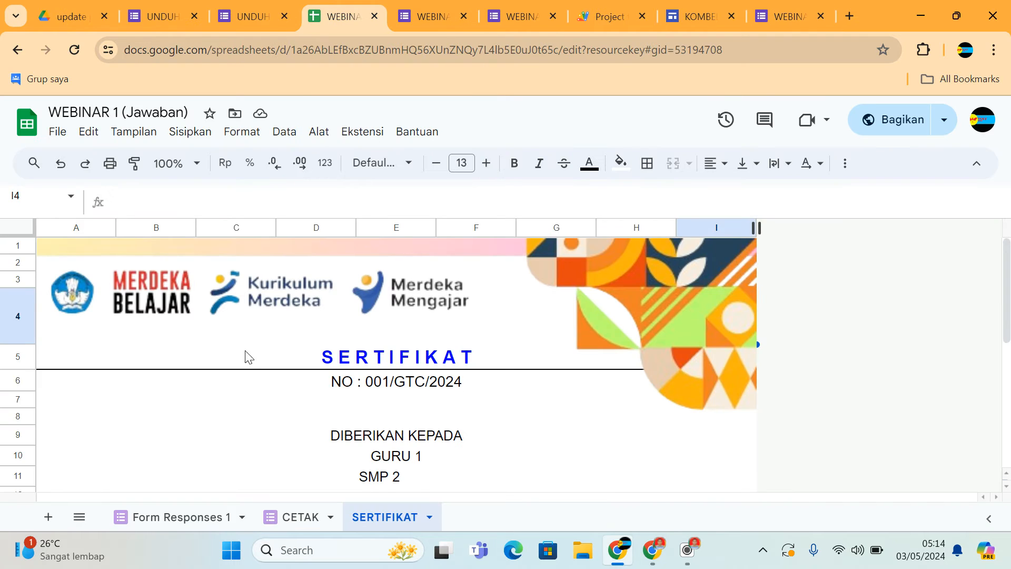
{"action": "left_click", "coordinate": [156, 519]}
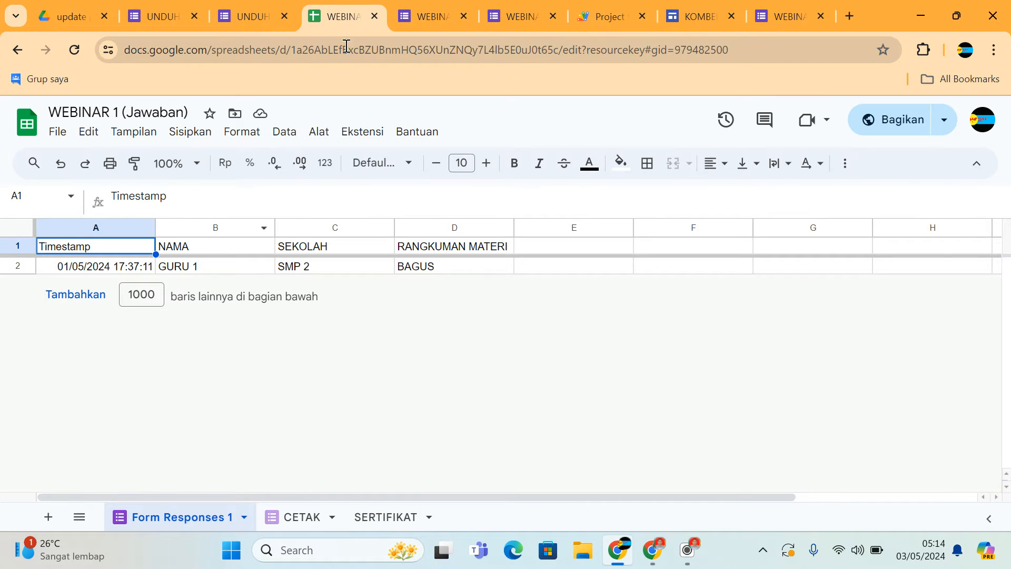
{"action": "left_click", "coordinate": [786, 17]}
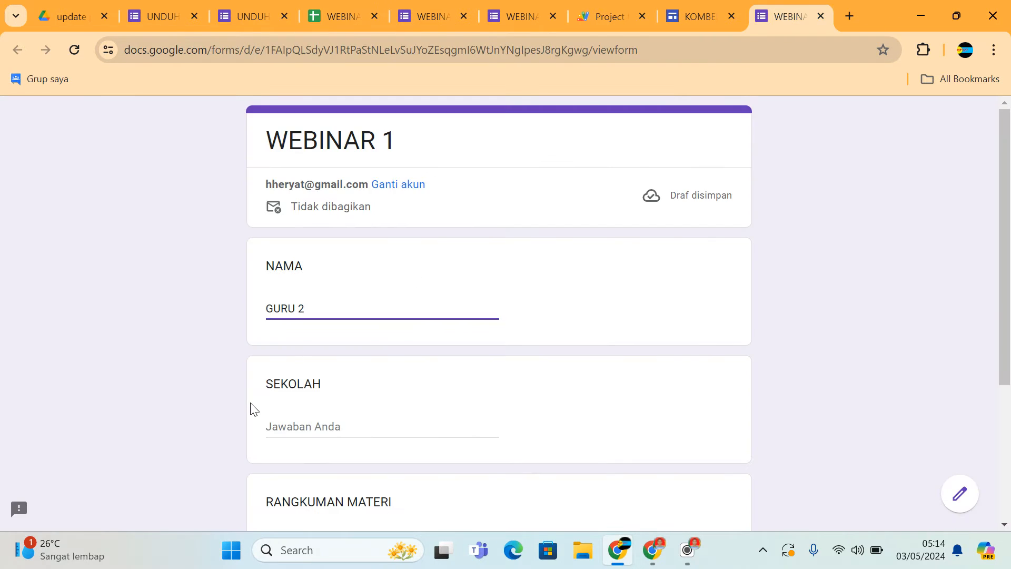
- Answer SEKOLAH with SMP 2 and RANGKUMAN MATERI with BERMANFAAT in the WEBINAR 1 form
{"action": "left_click", "coordinate": [300, 427]}
{"action": "type", "text": "SM"}
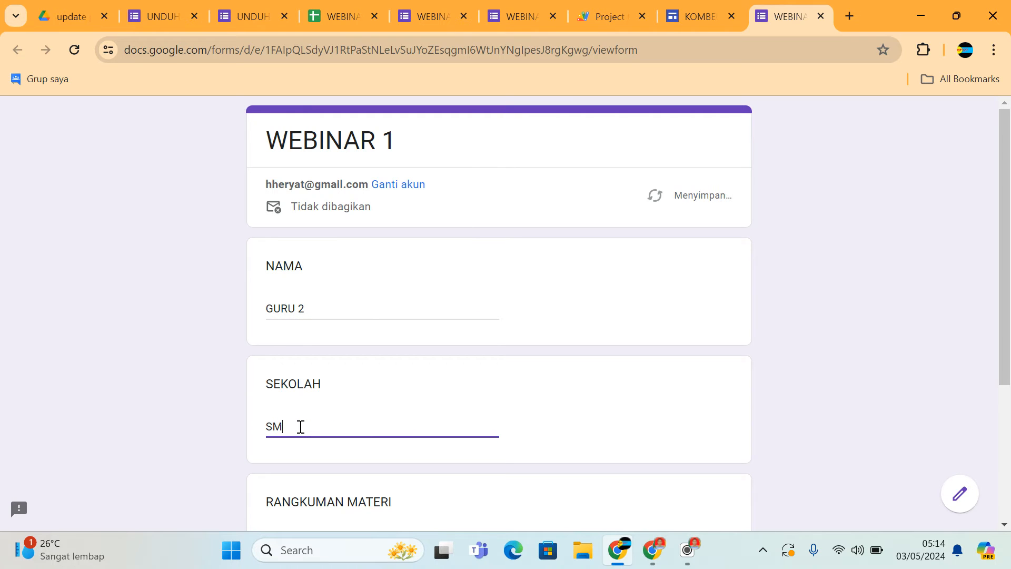
{"action": "type", "text": "P 2"}
{"action": "scroll", "coordinate": [406, 455], "scroll_direction": "down", "scroll_amount": 3}
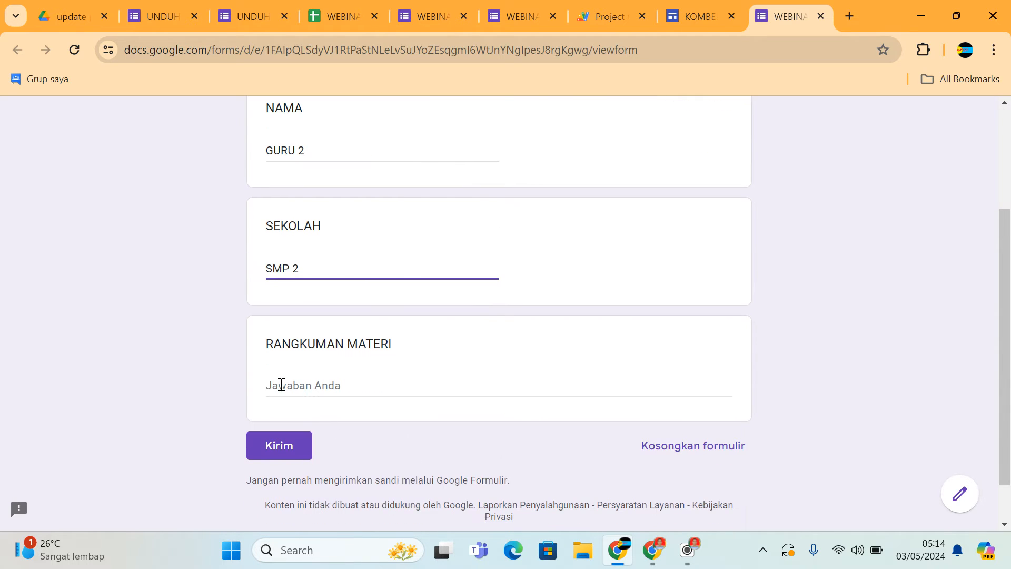
{"action": "left_click", "coordinate": [279, 380]}
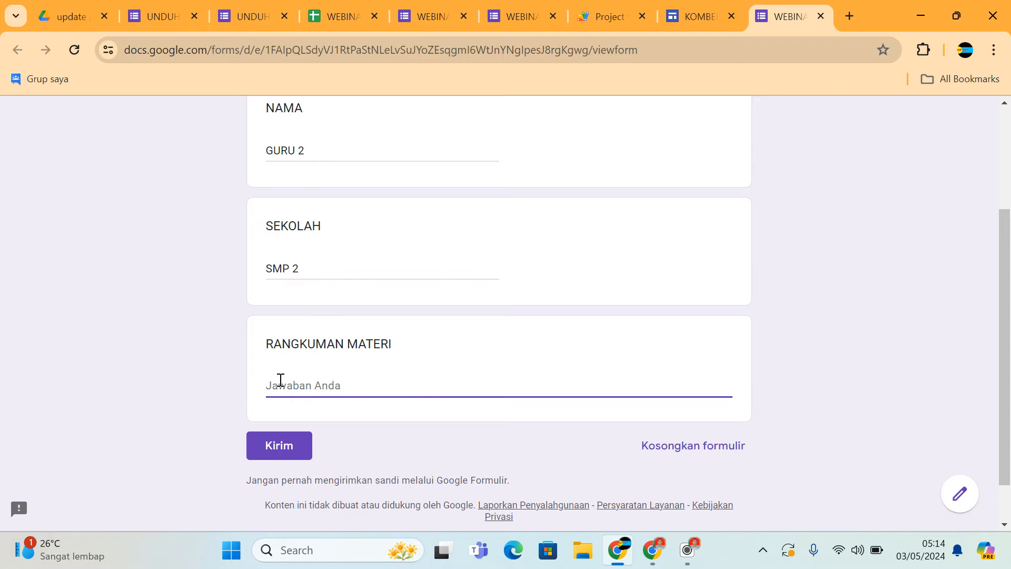
{"action": "type", "text": "BERMANFAAT"}
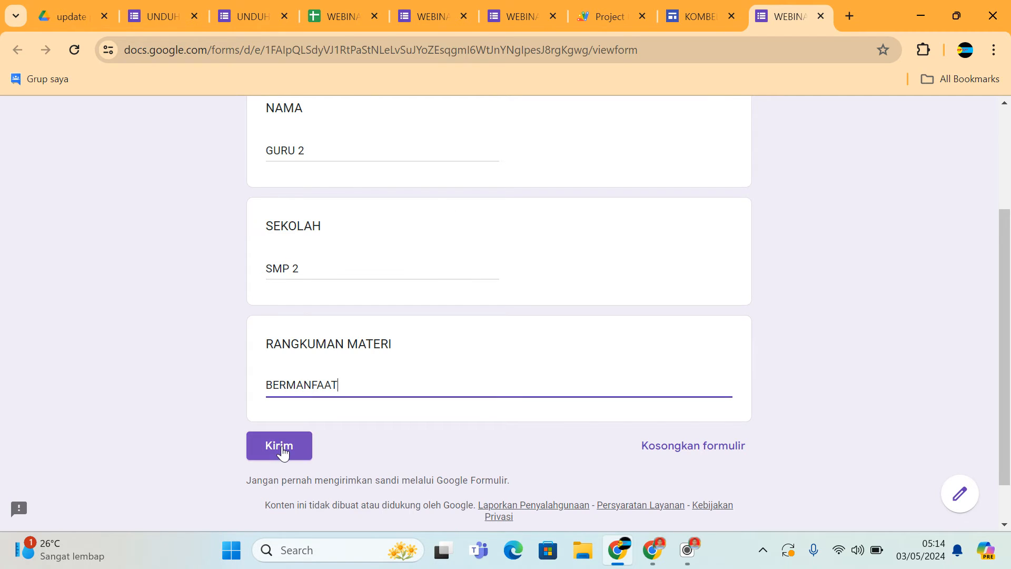
- Check the Form Responses 1 and CETAK sheets and the NAMA choices in the UNDUH SERTIFIKAT form before submitting the attendance answers
{"action": "left_click", "coordinate": [326, 9]}
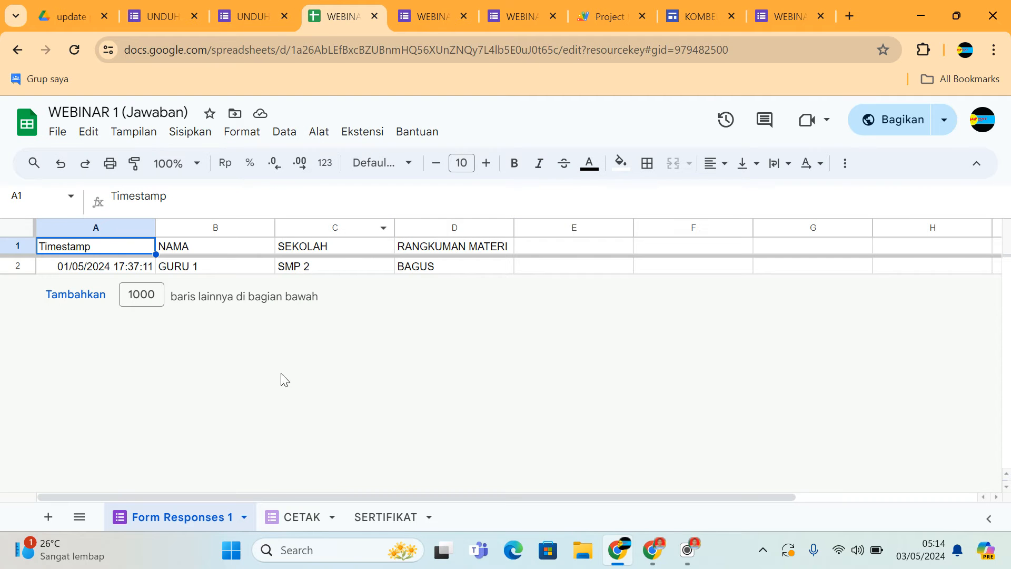
{"action": "left_click", "coordinate": [299, 517]}
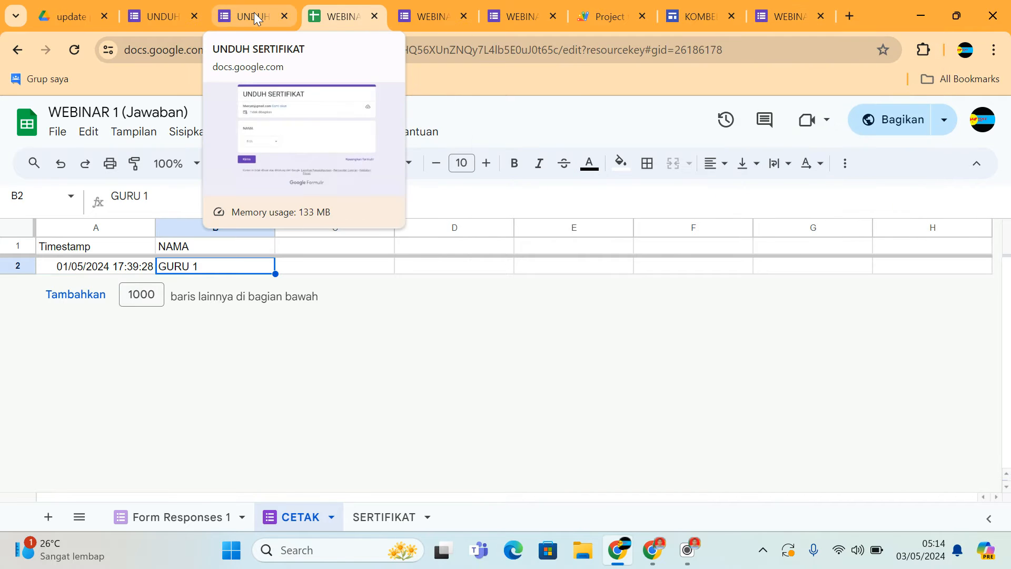
{"action": "left_click", "coordinate": [254, 15]}
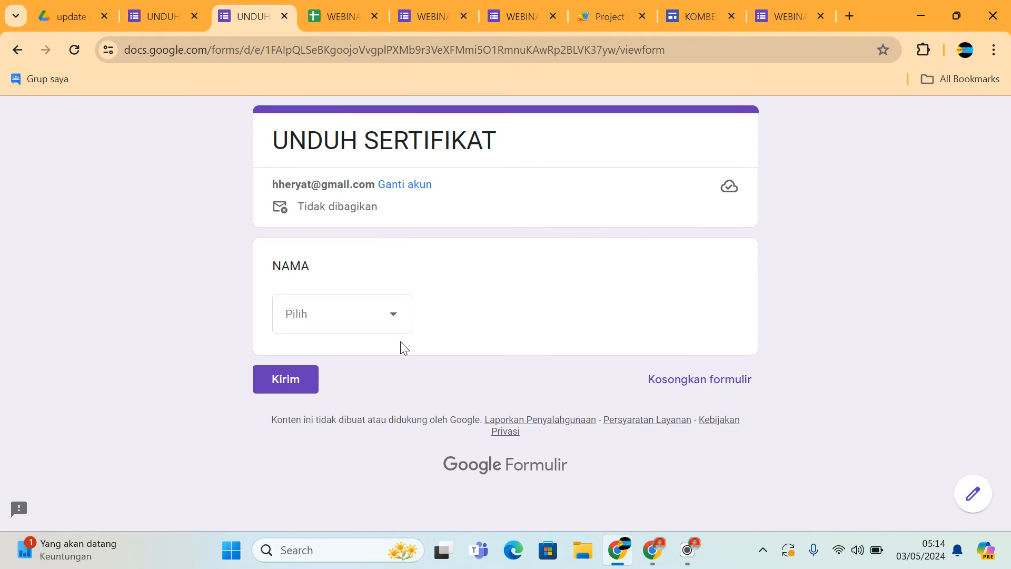
{"action": "left_click", "coordinate": [390, 318]}
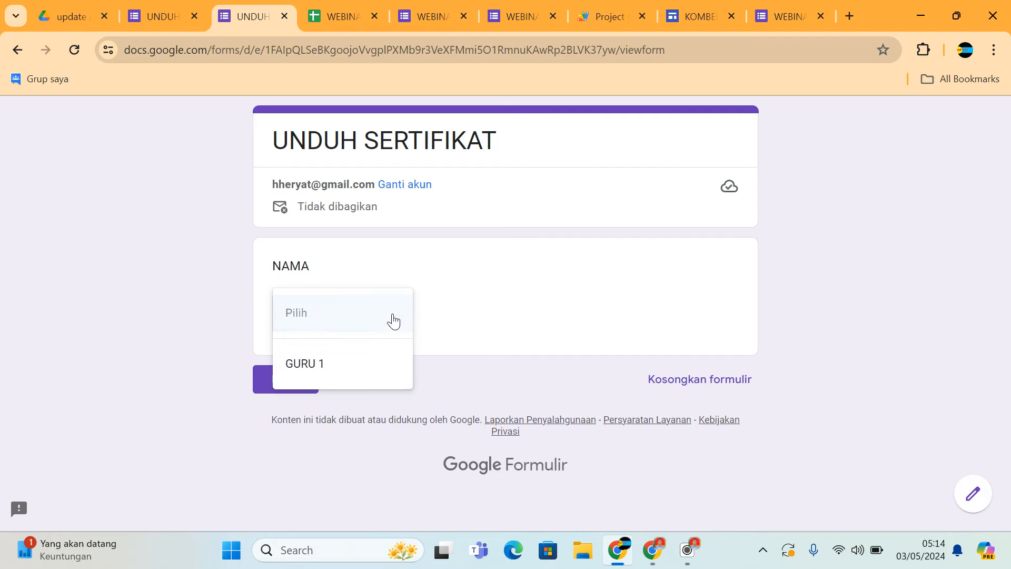
{"action": "left_click", "coordinate": [174, 279]}
- Submit the completed WEBINAR 1 attendance form for GURU 2
{"action": "left_click", "coordinate": [782, 13]}
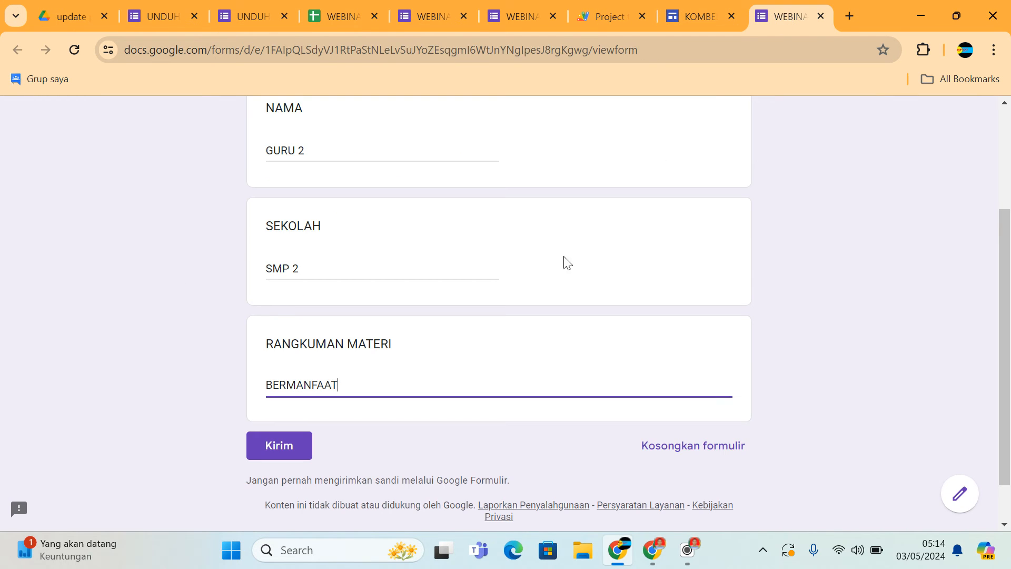
{"action": "left_click", "coordinate": [284, 453]}
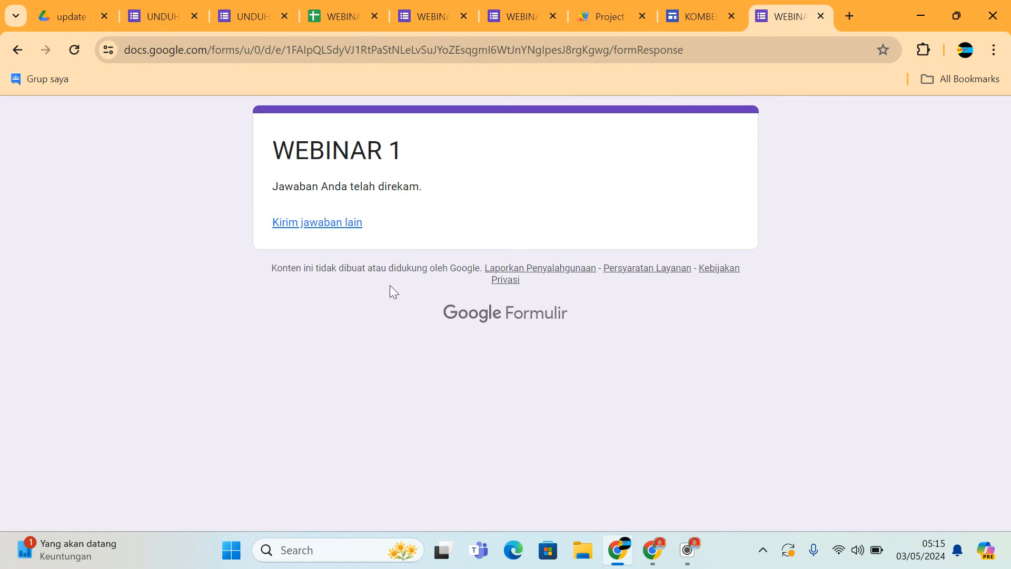
- Open the Webinar 1 Sertifikat page on the KOMBEL GTC site and compare its NAMA choices with the CETAK sheet
{"action": "left_click", "coordinate": [697, 13]}
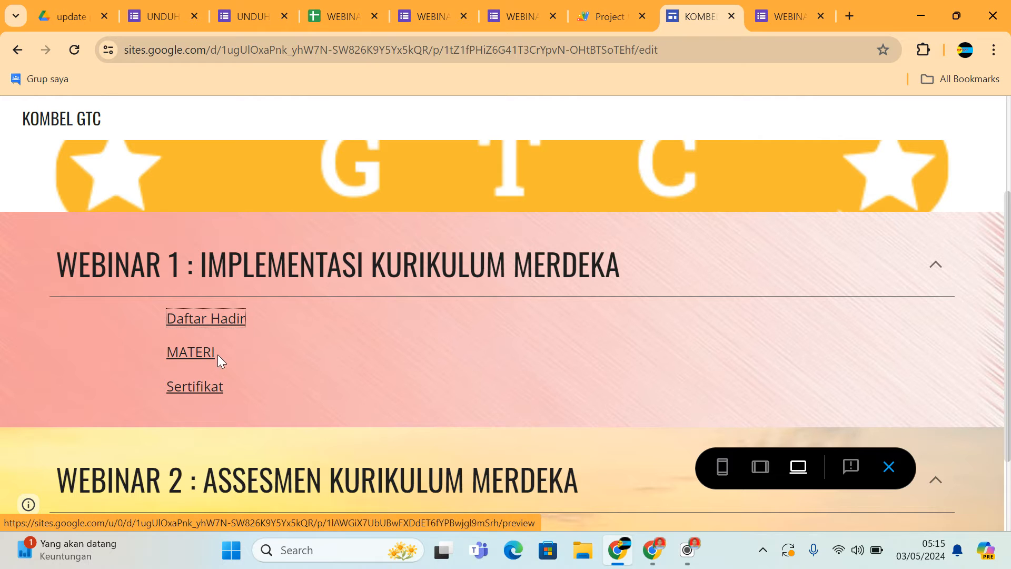
{"action": "left_click", "coordinate": [198, 387]}
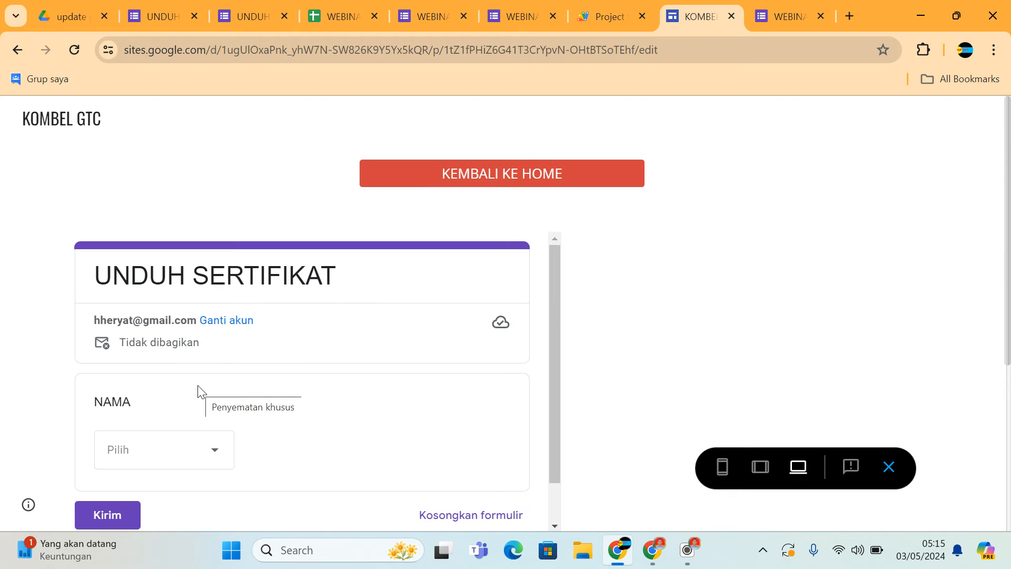
{"action": "scroll", "coordinate": [263, 275], "scroll_direction": "down", "scroll_amount": 1}
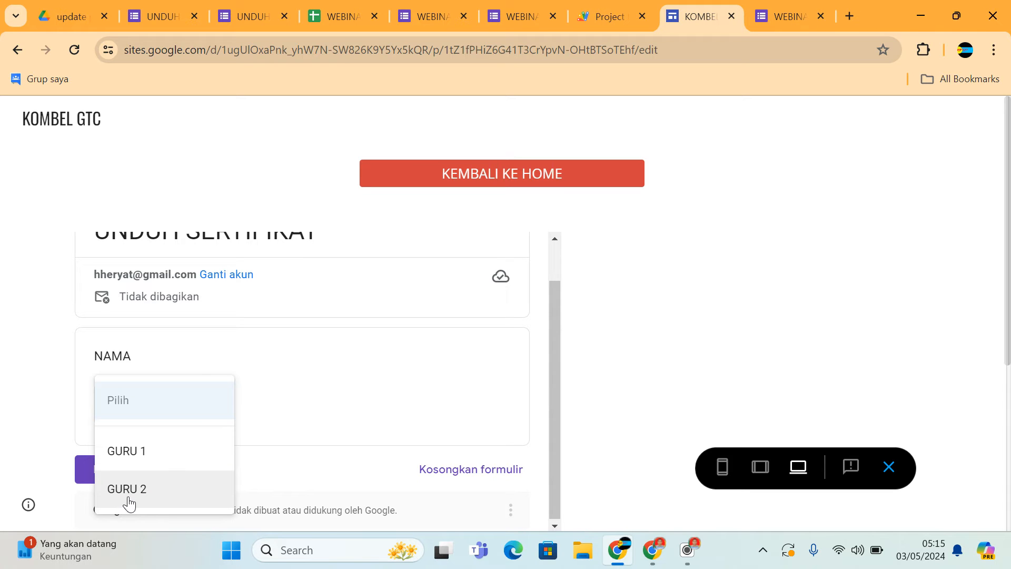
{"action": "left_click", "coordinate": [325, 15]}
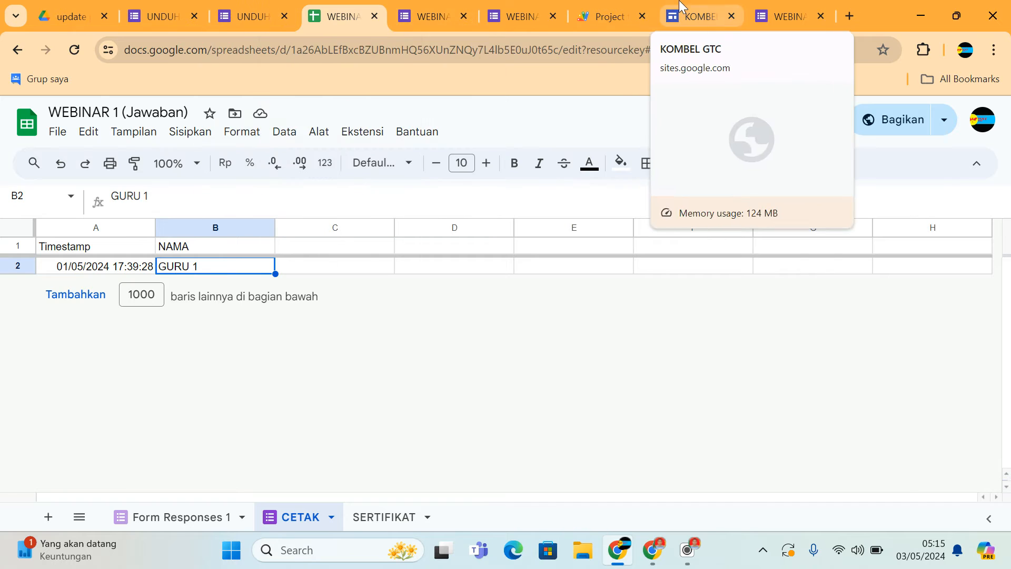
{"action": "left_click", "coordinate": [699, 11]}
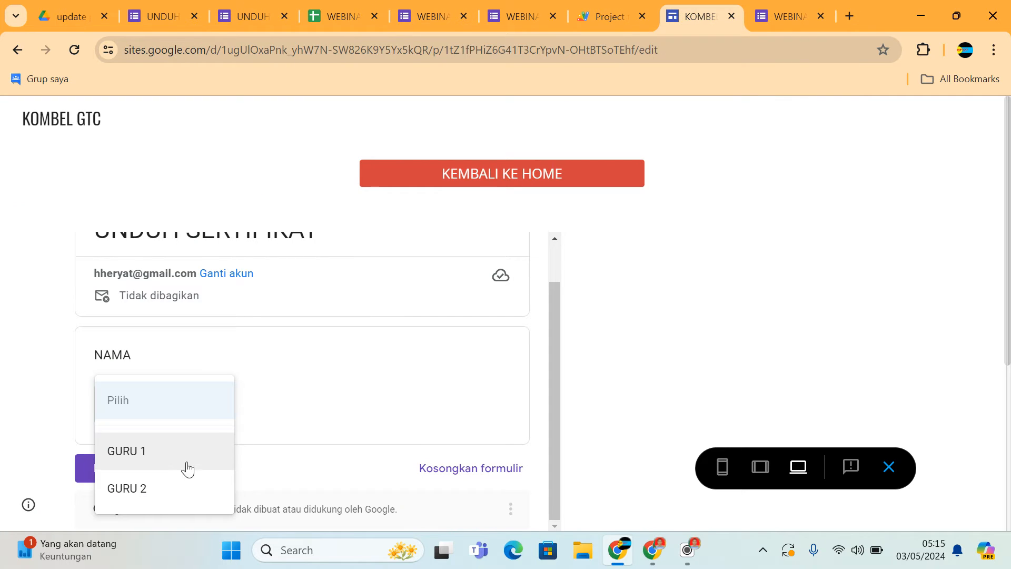
- Choose GURU 2 as NAMA in the embedded UNDUH SERTIFIKAT form and submit it to download the certificate
{"action": "left_click", "coordinate": [149, 487]}
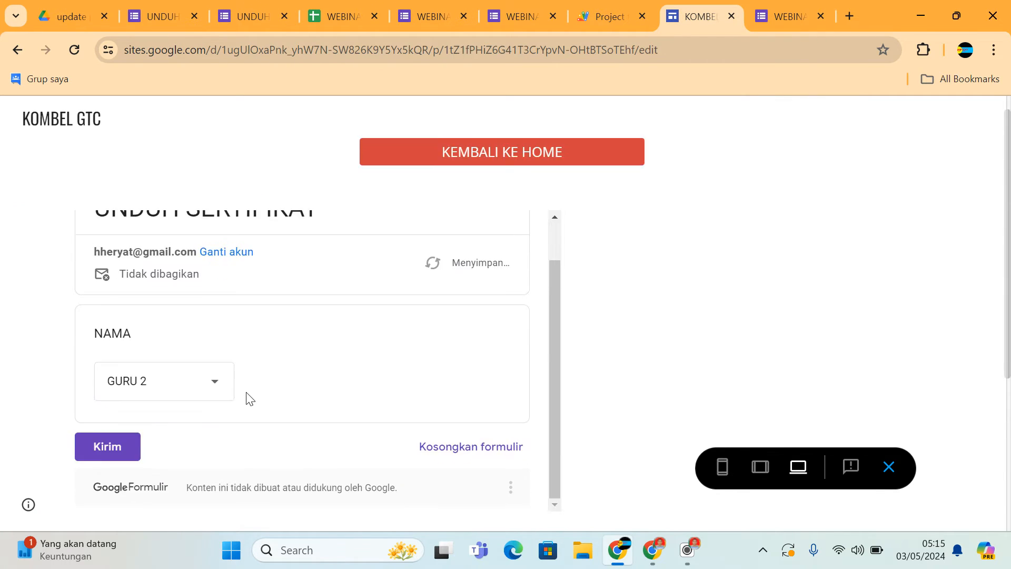
{"action": "scroll", "coordinate": [250, 363], "scroll_direction": "down", "scroll_amount": 5}
{"action": "scroll", "coordinate": [253, 316], "scroll_direction": "up", "scroll_amount": 5}
{"action": "scroll", "coordinate": [248, 313], "scroll_direction": "down", "scroll_amount": 5}
{"action": "scroll", "coordinate": [248, 305], "scroll_direction": "up", "scroll_amount": 5}
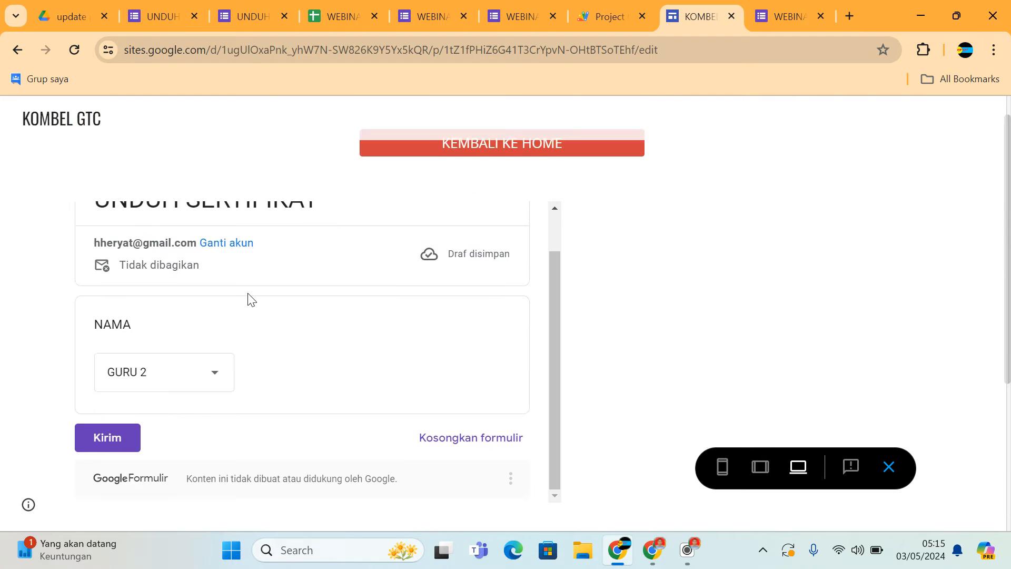
{"action": "scroll", "coordinate": [248, 296], "scroll_direction": "up", "scroll_amount": 1}
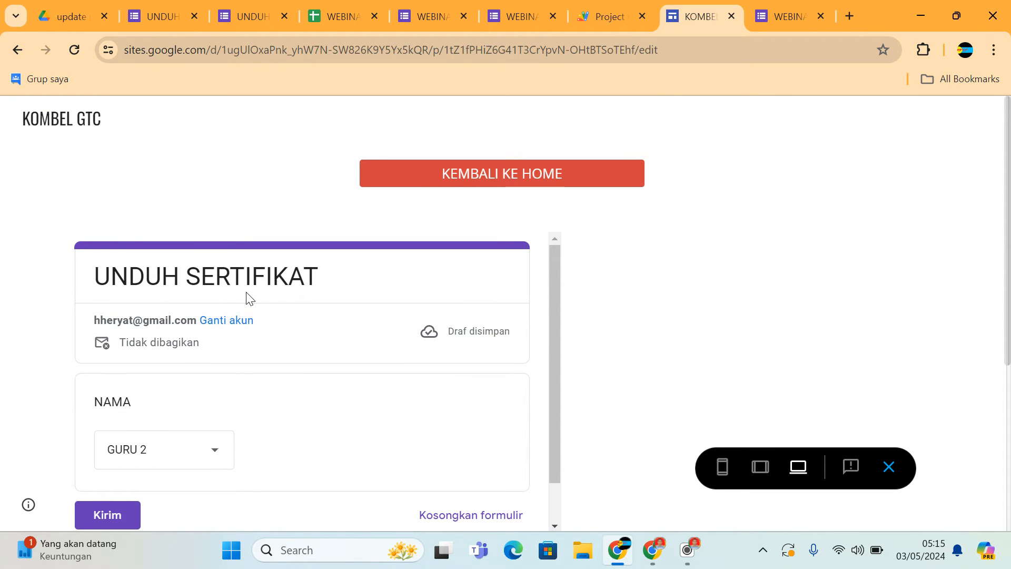
{"action": "left_click", "coordinate": [107, 514]}
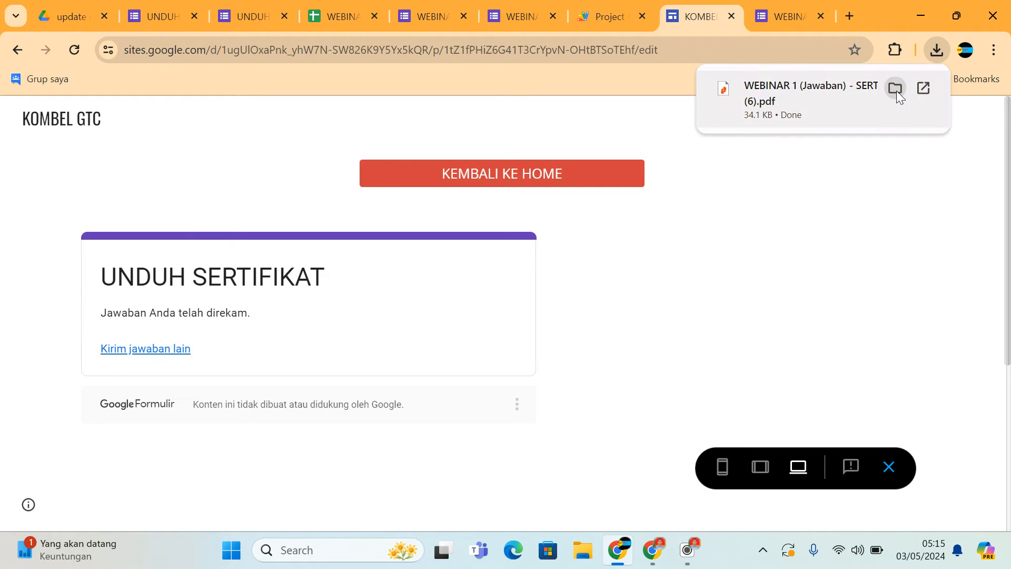
- Open the newly downloaded WEBINAR 1 certificate PDF from the Downloads folder in Nitro Reader and maximize its window
{"action": "left_click", "coordinate": [895, 88]}
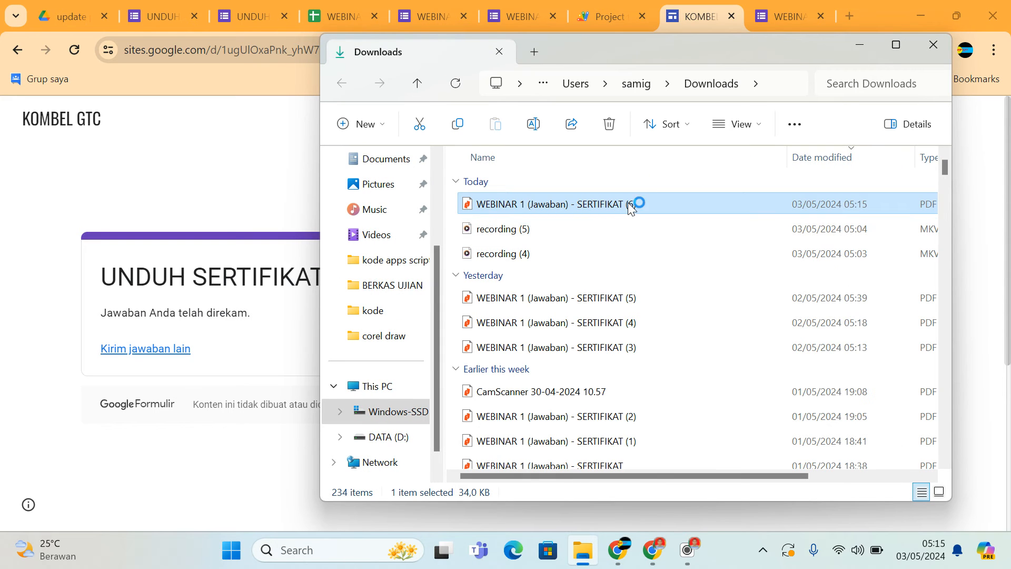
{"action": "double_click", "coordinate": [631, 205]}
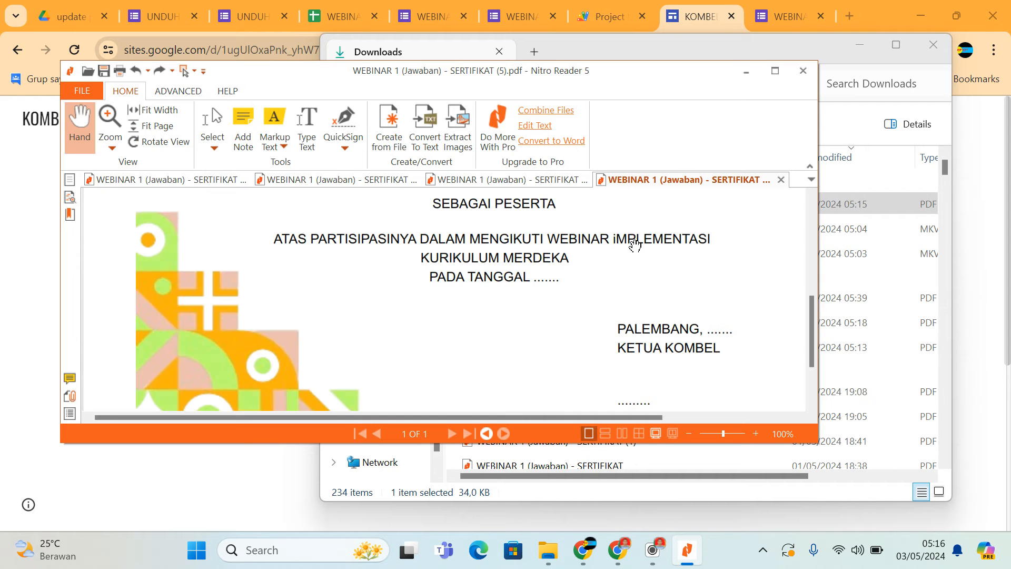
{"action": "scroll", "coordinate": [635, 247], "scroll_direction": "down", "scroll_amount": 2}
{"action": "left_click", "coordinate": [774, 70]}
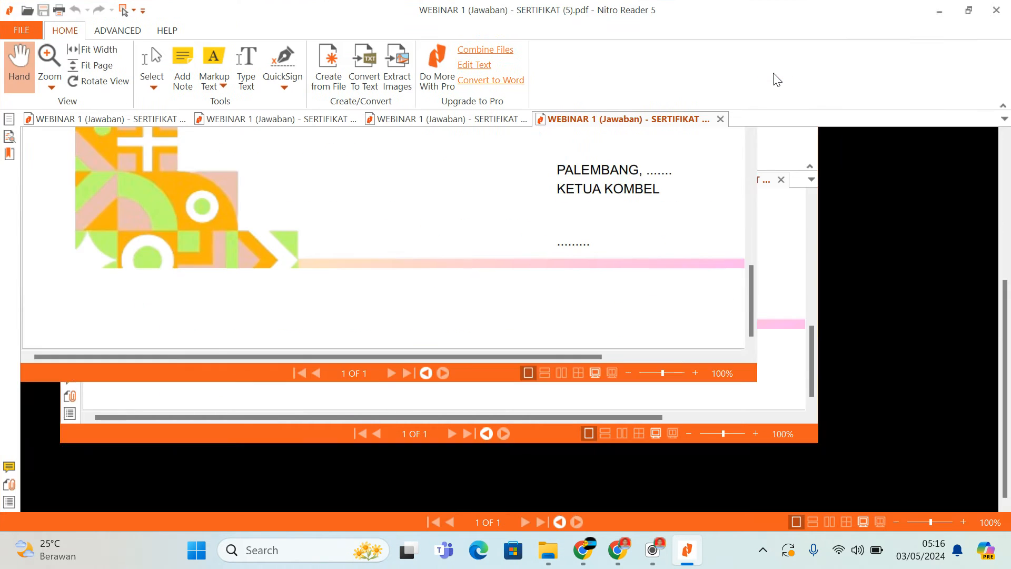
- Review the certificate from header to signature block, checking the number, participant name, school and webinar text
{"action": "scroll", "coordinate": [737, 248], "scroll_direction": "up", "scroll_amount": 5}
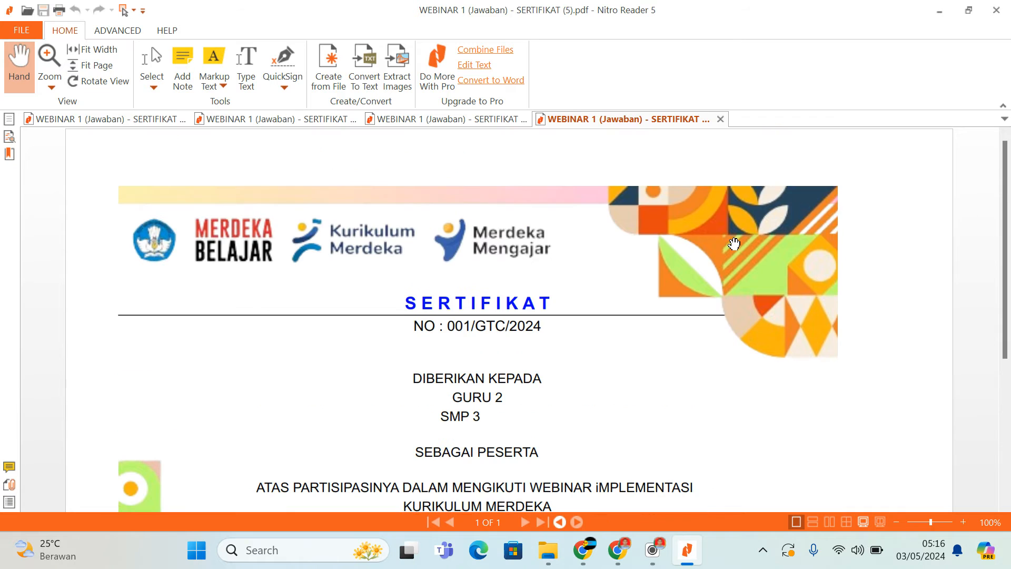
{"action": "scroll", "coordinate": [734, 238], "scroll_direction": "down", "scroll_amount": 3}
{"action": "scroll", "coordinate": [734, 244], "scroll_direction": "down", "scroll_amount": 3}
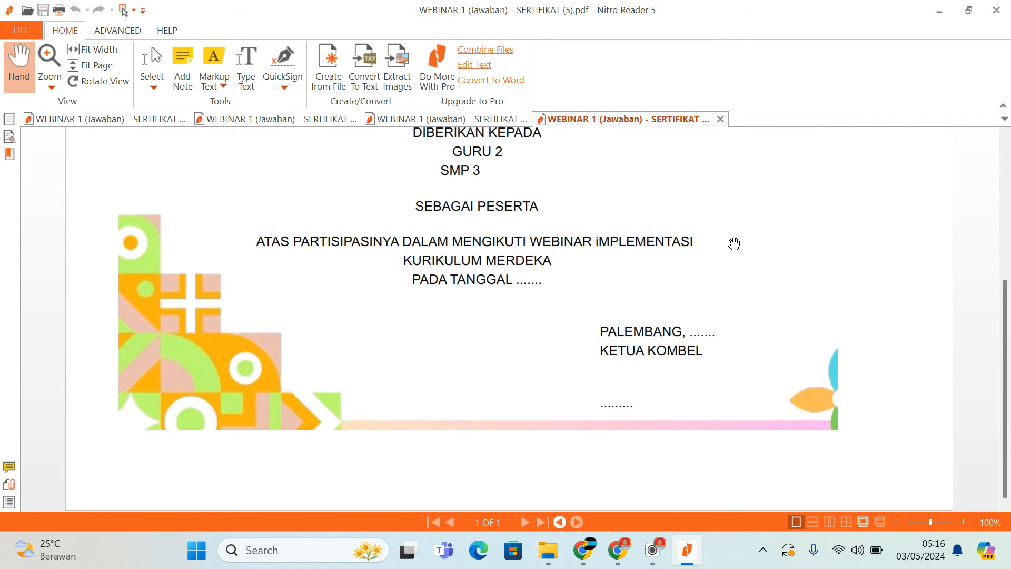
{"action": "scroll", "coordinate": [734, 244], "scroll_direction": "up", "scroll_amount": 5}
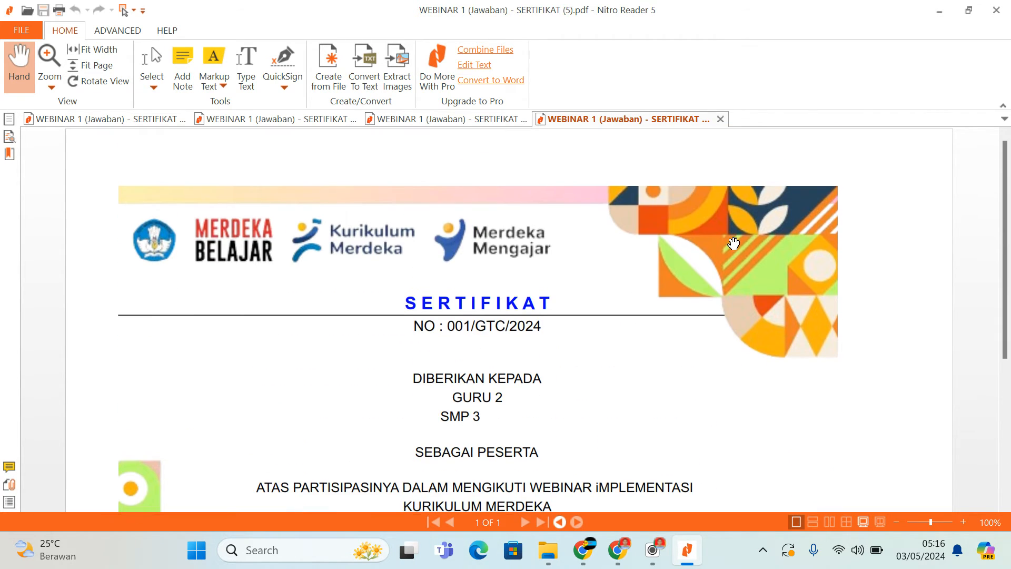
{"action": "scroll", "coordinate": [734, 243], "scroll_direction": "down", "scroll_amount": 2}
{"action": "scroll", "coordinate": [710, 257], "scroll_direction": "down", "scroll_amount": 1}
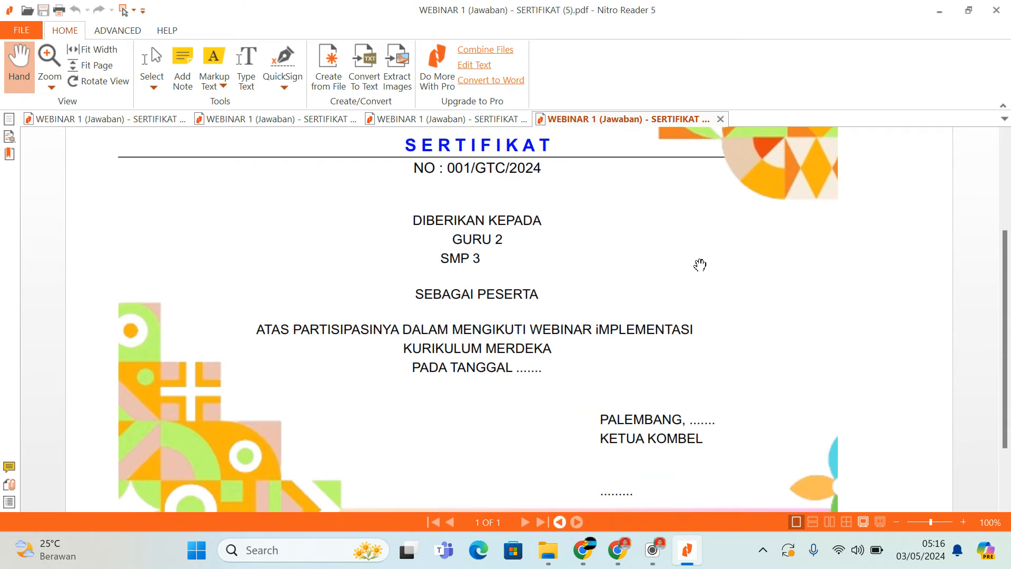
{"action": "scroll", "coordinate": [531, 266], "scroll_direction": "down", "scroll_amount": 2}
{"action": "scroll", "coordinate": [533, 242], "scroll_direction": "up", "scroll_amount": 3}
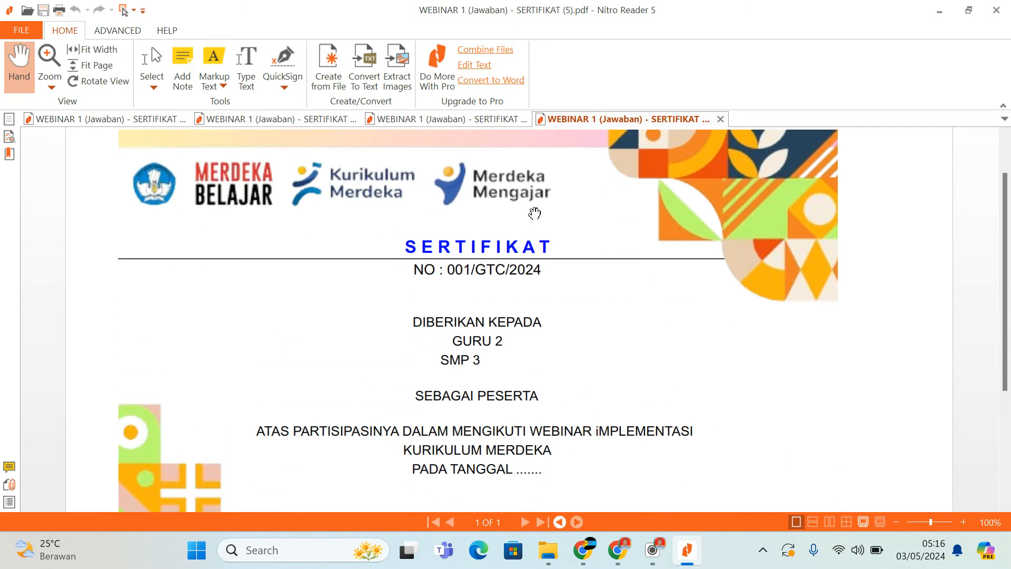
- Switch back to Chrome, exit the KOMBEL GTC site preview and look over the page embedding the UNDUH SERTIFIKAT form
{"action": "left_click", "coordinate": [582, 550]}
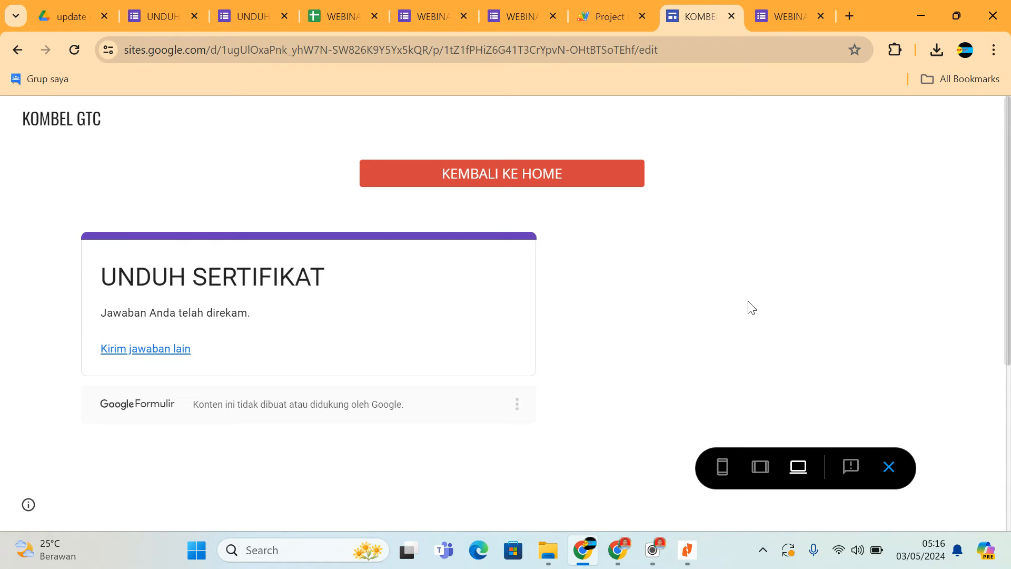
{"action": "left_click", "coordinate": [887, 469]}
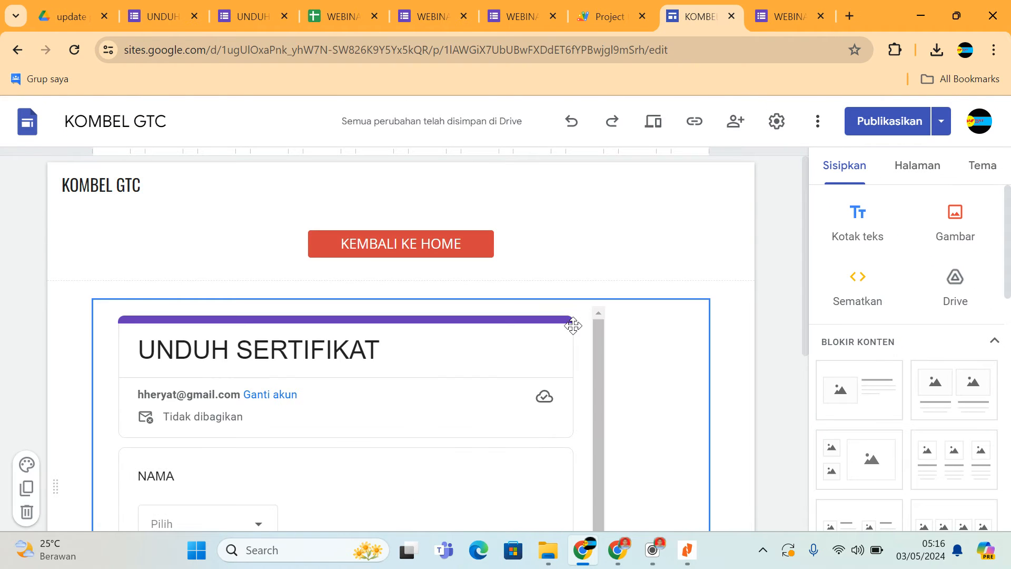
{"action": "scroll", "coordinate": [616, 273], "scroll_direction": "down", "scroll_amount": 5}
{"action": "scroll", "coordinate": [624, 271], "scroll_direction": "up", "scroll_amount": 5}
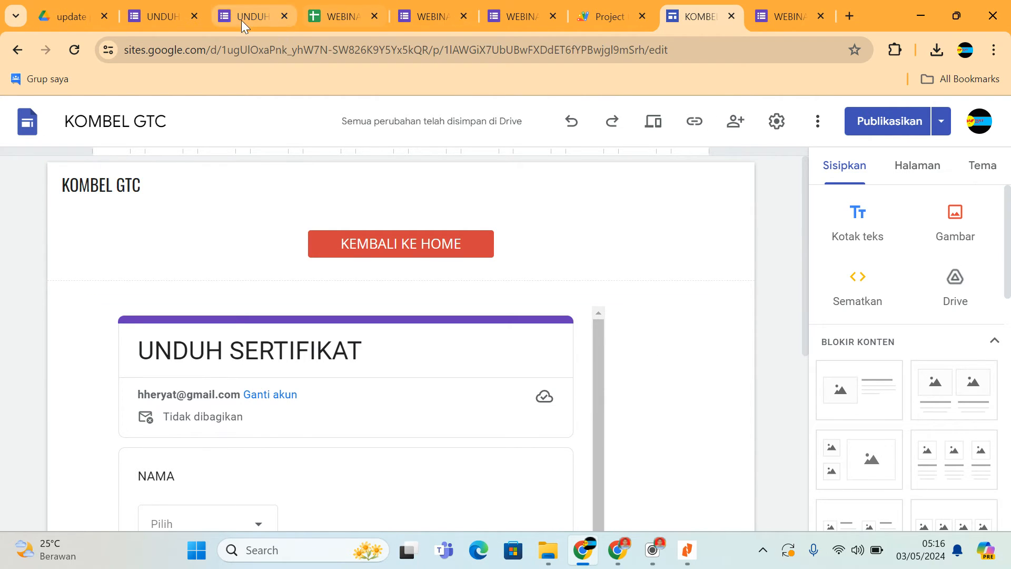
- Open the UNDUH SERTIFIKAT form in its editor and examine the choices of the NAMA drop-down question
{"action": "left_click", "coordinate": [154, 16]}
{"action": "scroll", "coordinate": [300, 354], "scroll_direction": "down", "scroll_amount": 2}
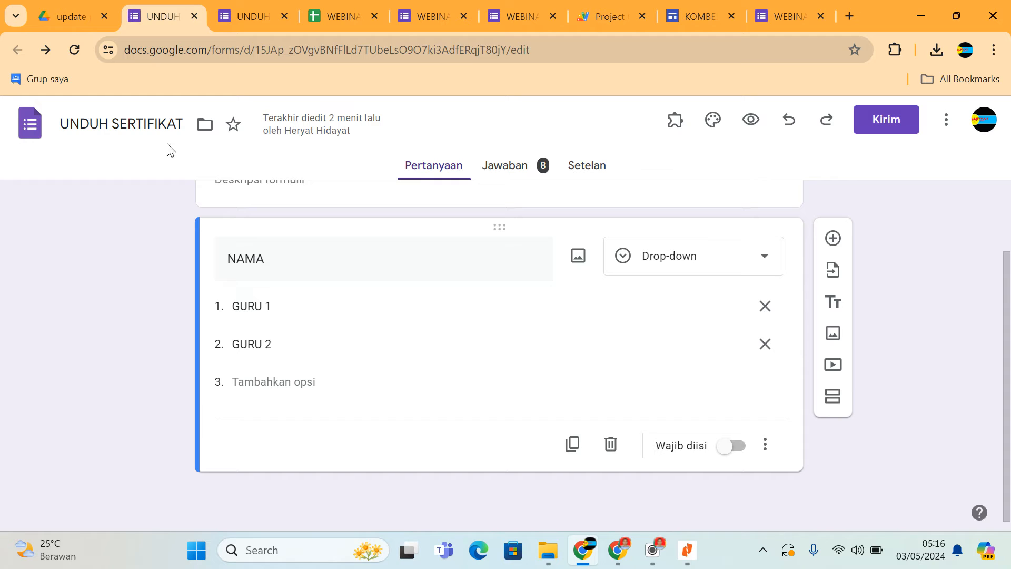
{"action": "scroll", "coordinate": [460, 284], "scroll_direction": "up", "scroll_amount": 2}
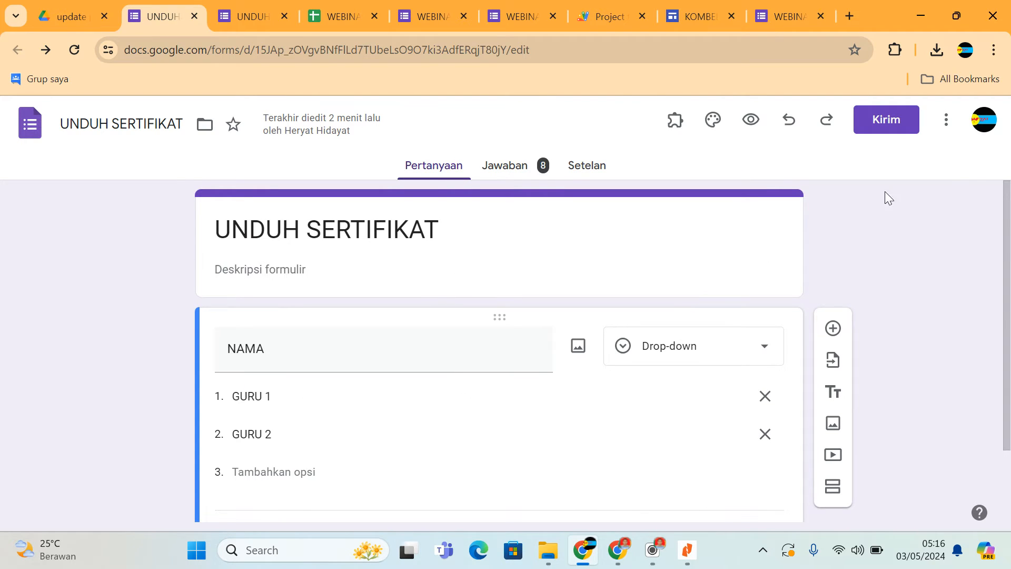
{"action": "scroll", "coordinate": [442, 388], "scroll_direction": "down", "scroll_amount": 2}
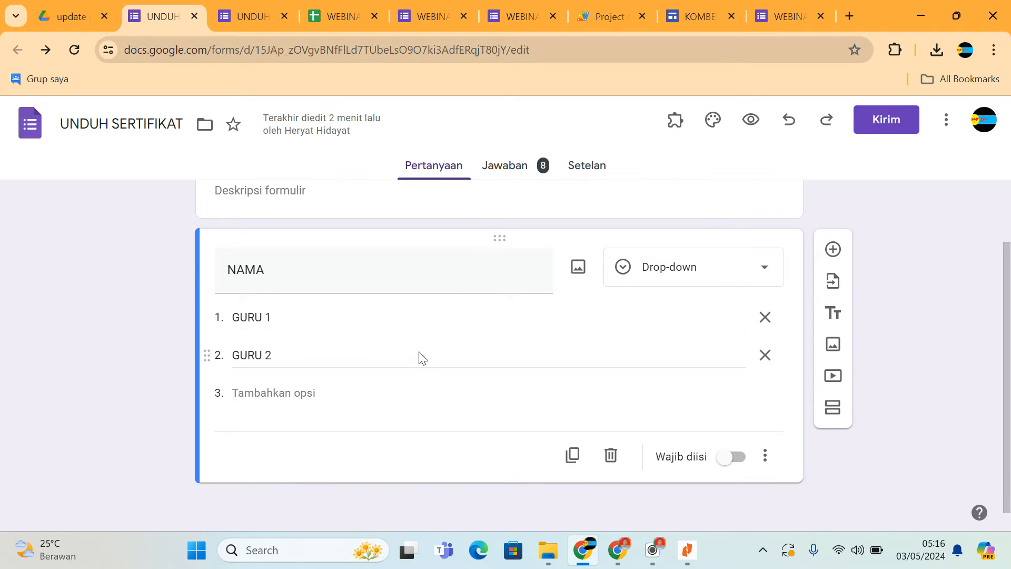
{"action": "left_click_drag", "start_coordinate": [357, 275], "coordinate": [159, 272]}
{"action": "left_click", "coordinate": [79, 264]}
{"action": "scroll", "coordinate": [320, 338], "scroll_direction": "up", "scroll_amount": 2}
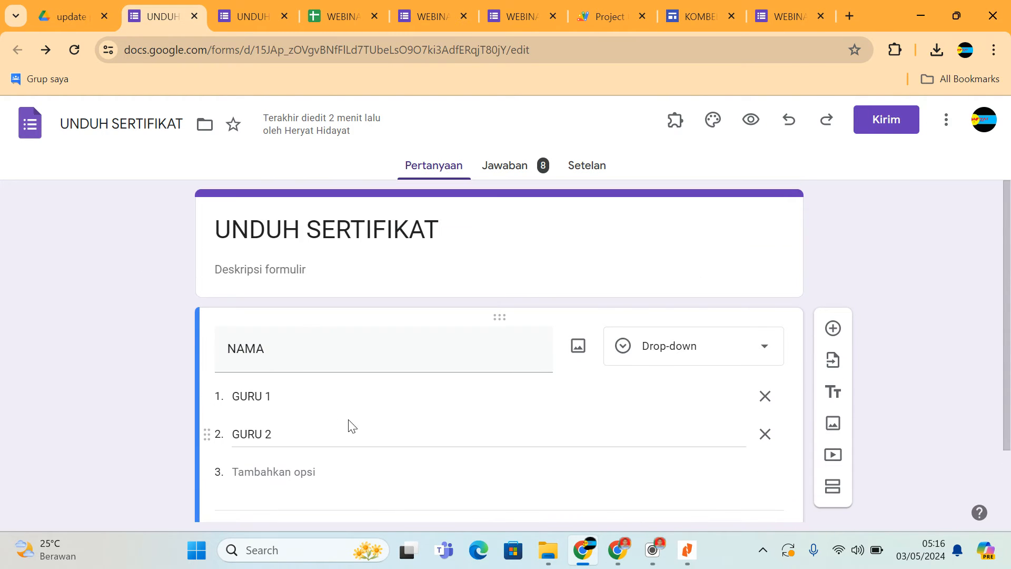
{"action": "left_click", "coordinate": [945, 124]}
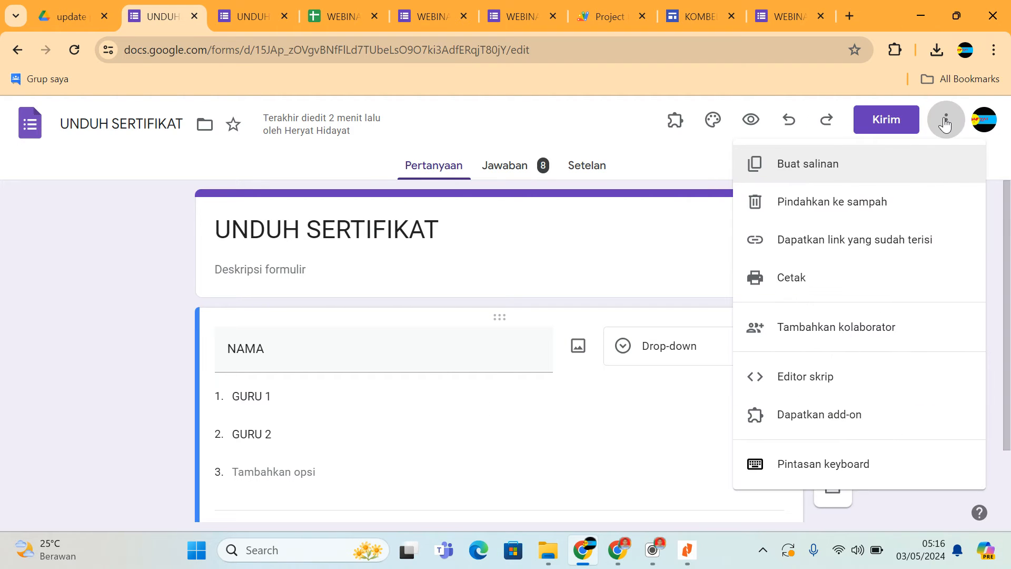
{"action": "left_click", "coordinate": [799, 386]}
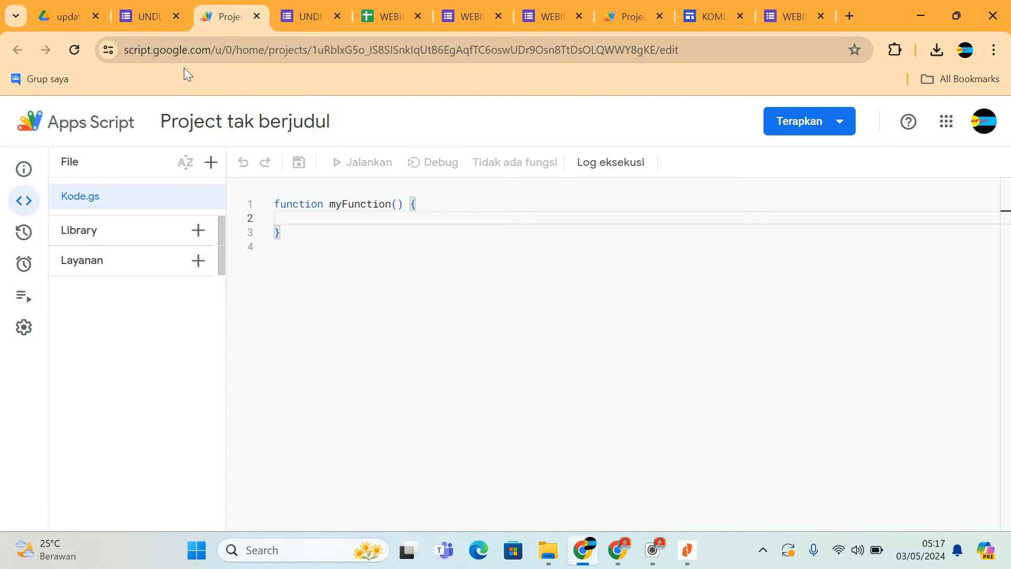
{"action": "left_click", "coordinate": [257, 16]}
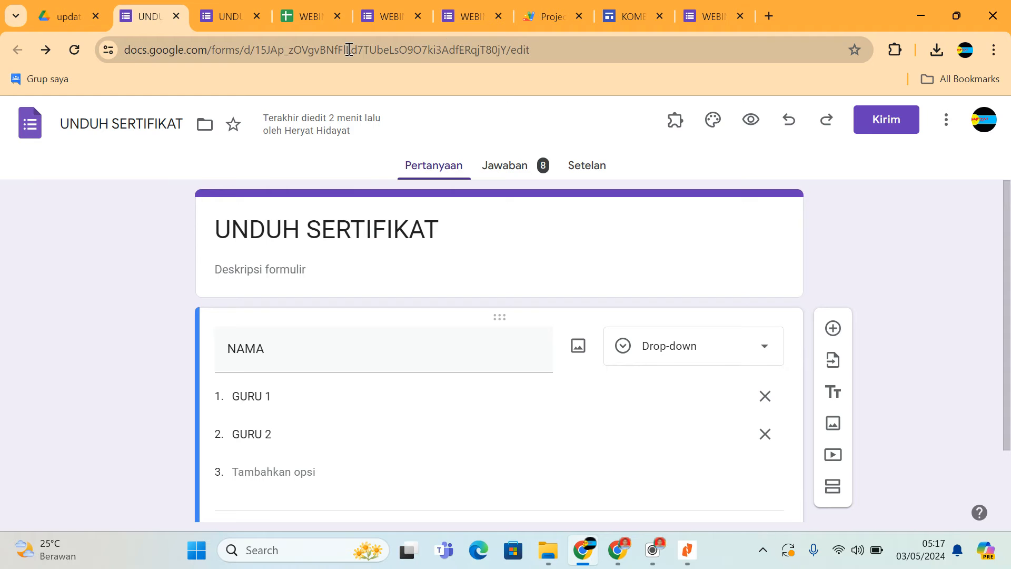
- Look over the WEBINAR 1 form's questions and open the form's Apps Script project
{"action": "left_click", "coordinate": [385, 19]}
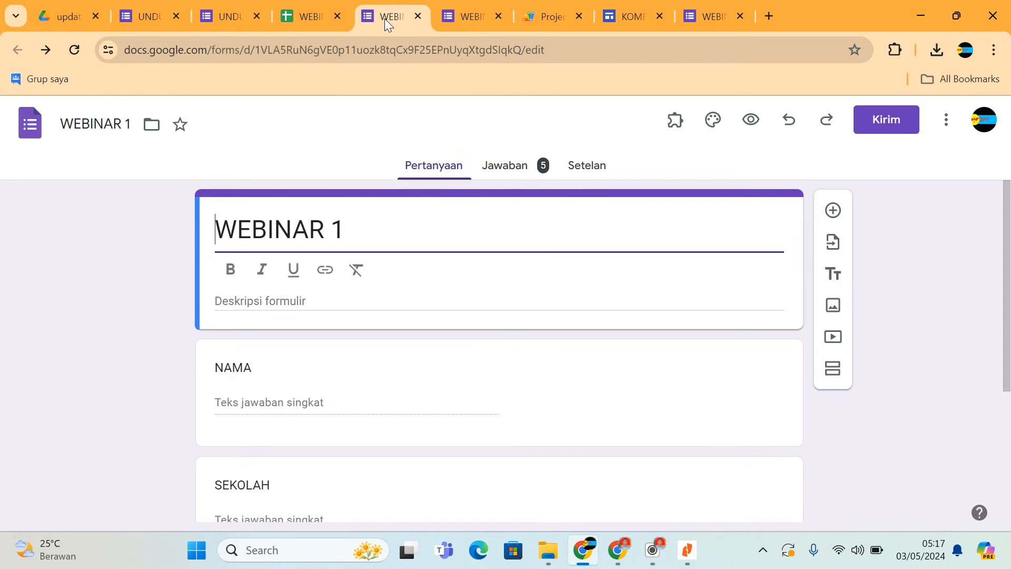
{"action": "scroll", "coordinate": [661, 287], "scroll_direction": "down", "scroll_amount": 2}
{"action": "scroll", "coordinate": [661, 281], "scroll_direction": "up", "scroll_amount": 2}
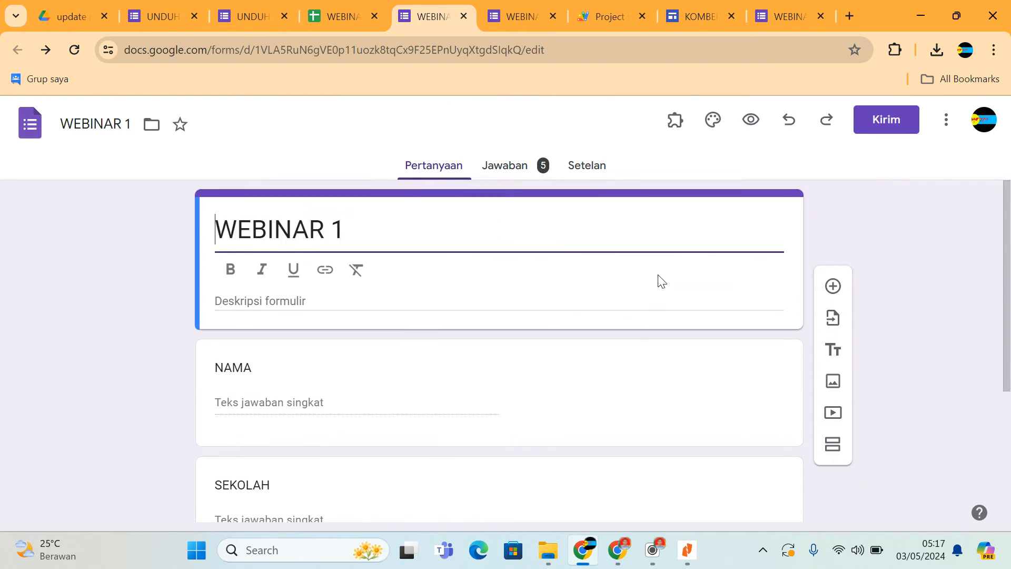
{"action": "scroll", "coordinate": [623, 339], "scroll_direction": "down", "scroll_amount": 4}
{"action": "scroll", "coordinate": [585, 295], "scroll_direction": "up", "scroll_amount": 4}
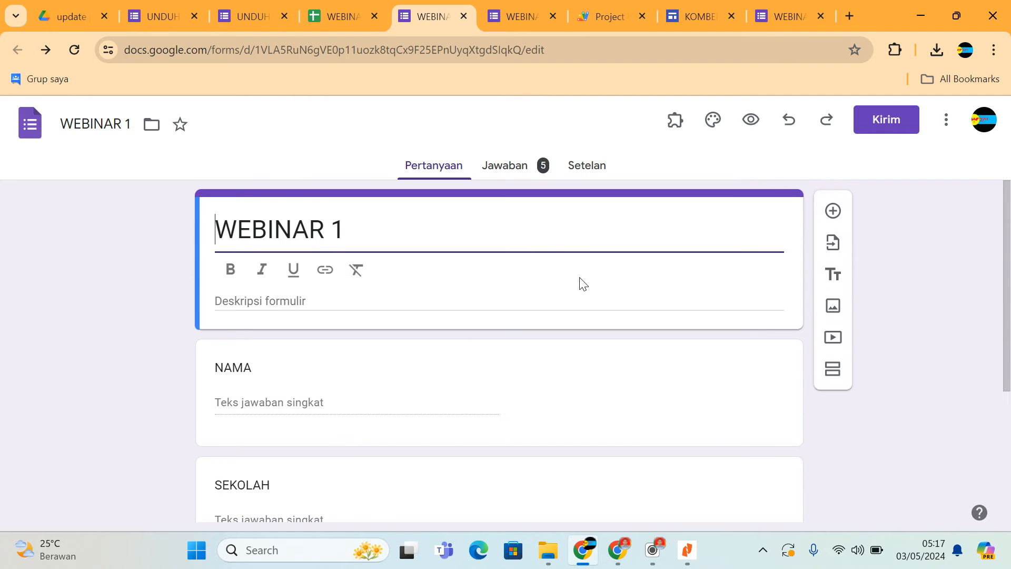
{"action": "left_click", "coordinate": [946, 122]}
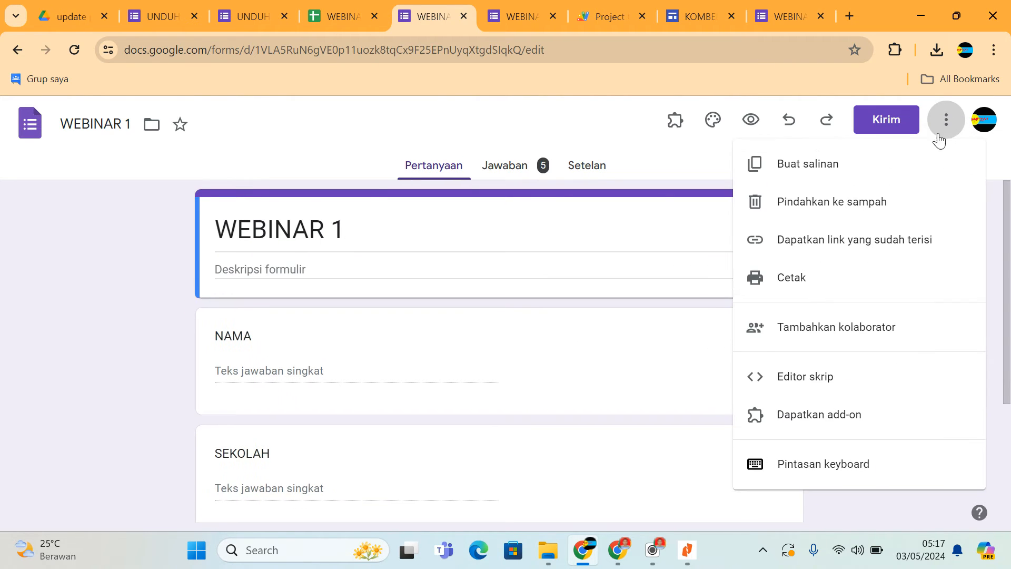
{"action": "left_click", "coordinate": [806, 376]}
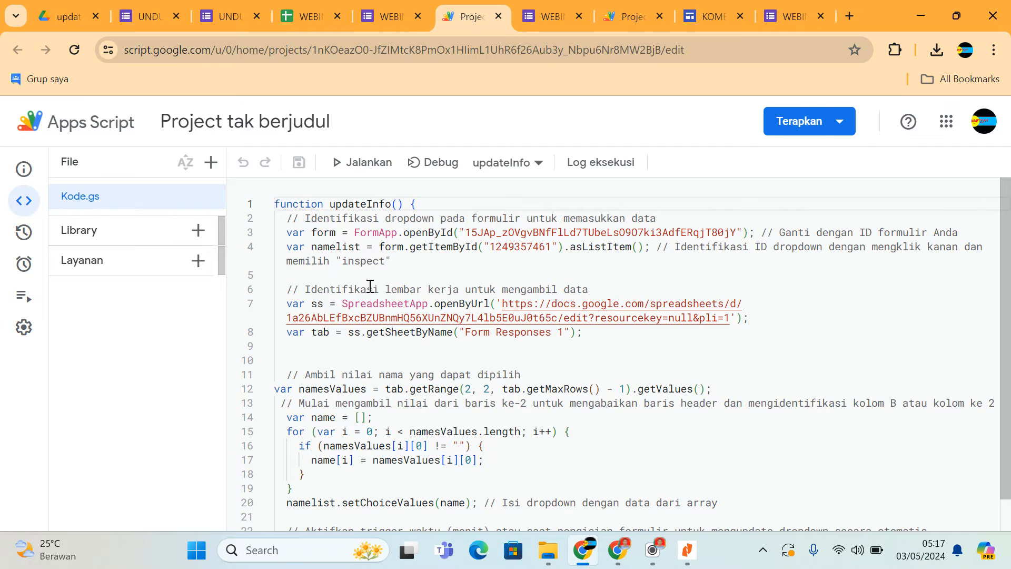
- Compare the form ID in the updateInfo script with the UNDUH SERTIFIKAT form's URL, and highlight the item ID passed to getItemById
{"action": "scroll", "coordinate": [558, 362], "scroll_direction": "down", "scroll_amount": 1}
{"action": "scroll", "coordinate": [556, 354], "scroll_direction": "up", "scroll_amount": 1}
{"action": "left_click_drag", "start_coordinate": [470, 232], "coordinate": [736, 227]}
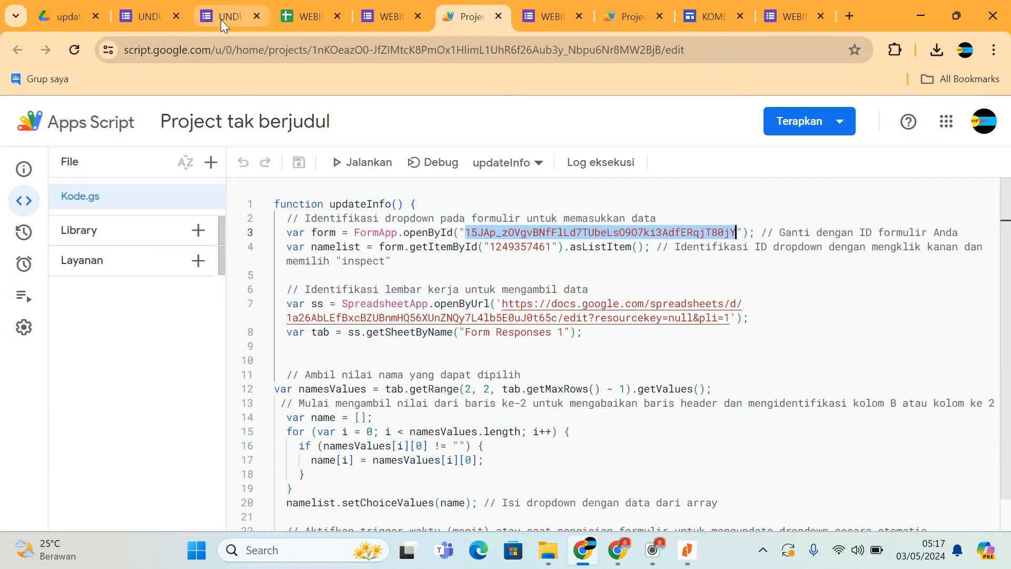
{"action": "left_click", "coordinate": [148, 20]}
{"action": "left_click", "coordinate": [438, 55]}
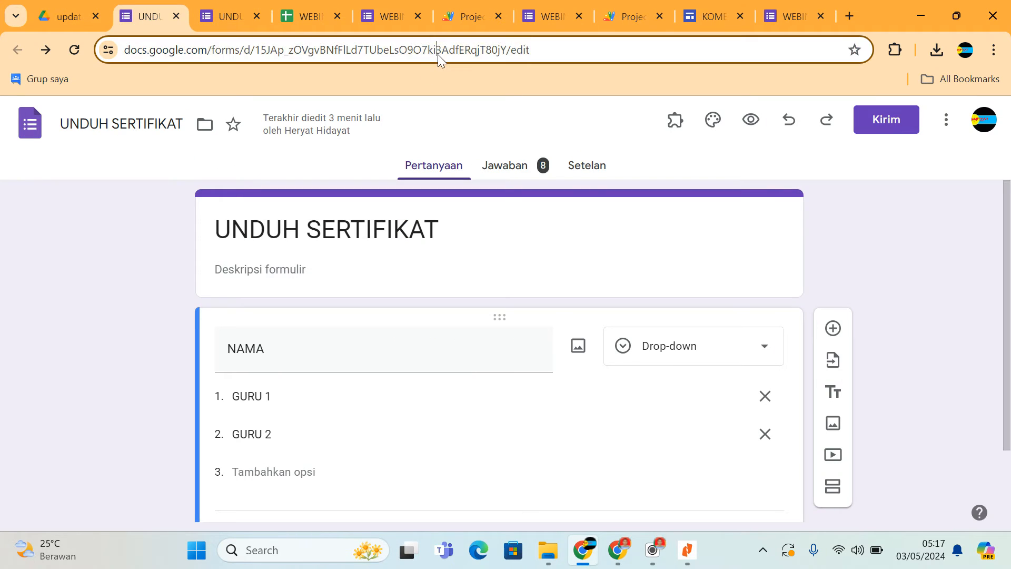
{"action": "left_click", "coordinate": [438, 50]}
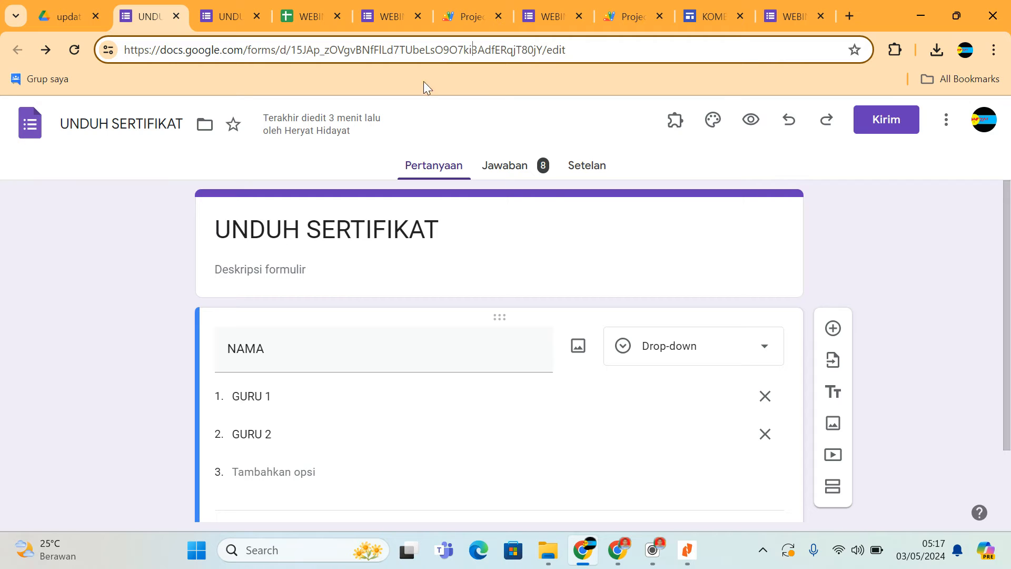
{"action": "scroll", "coordinate": [377, 368], "scroll_direction": "down", "scroll_amount": 2}
{"action": "scroll", "coordinate": [395, 331], "scroll_direction": "up", "scroll_amount": 2}
{"action": "left_click", "coordinate": [458, 10]}
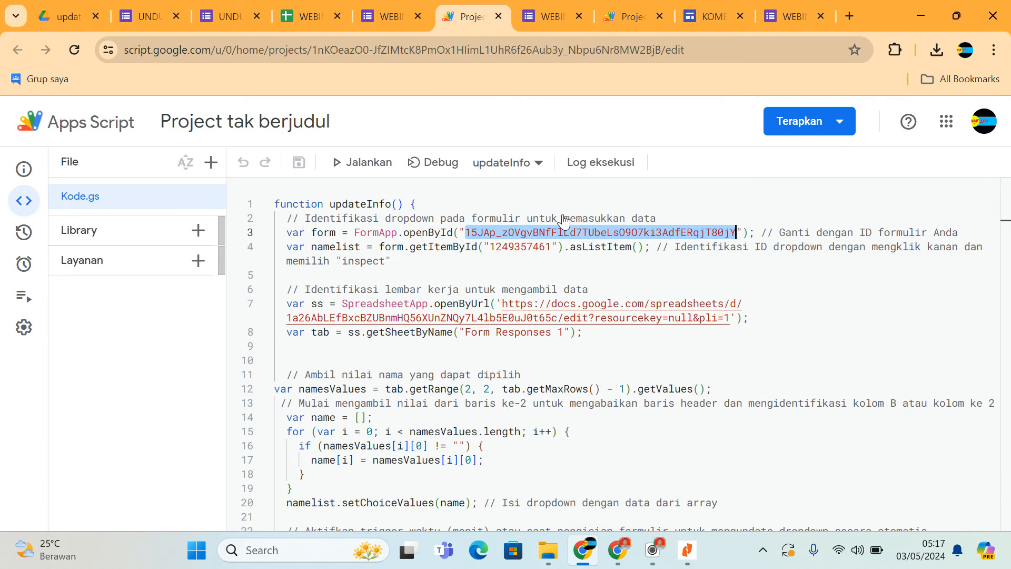
{"action": "double_click", "coordinate": [497, 248]}
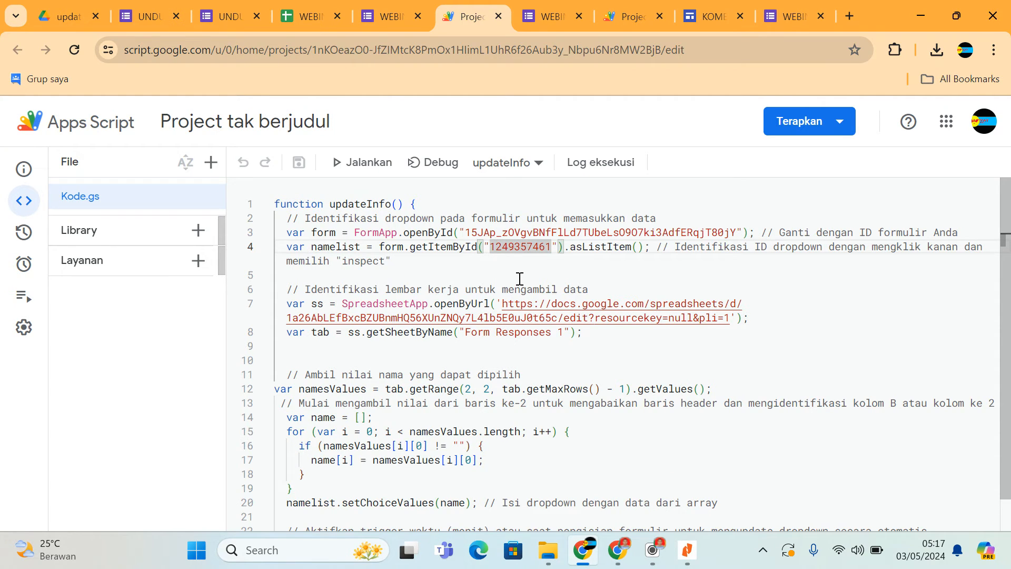
- Return to the UNDUH SERTIFIKAT form editor and inspect the NAMA question's title in the browser developer tools
{"action": "left_click", "coordinate": [143, 17]}
{"action": "left_click", "coordinate": [303, 395]}
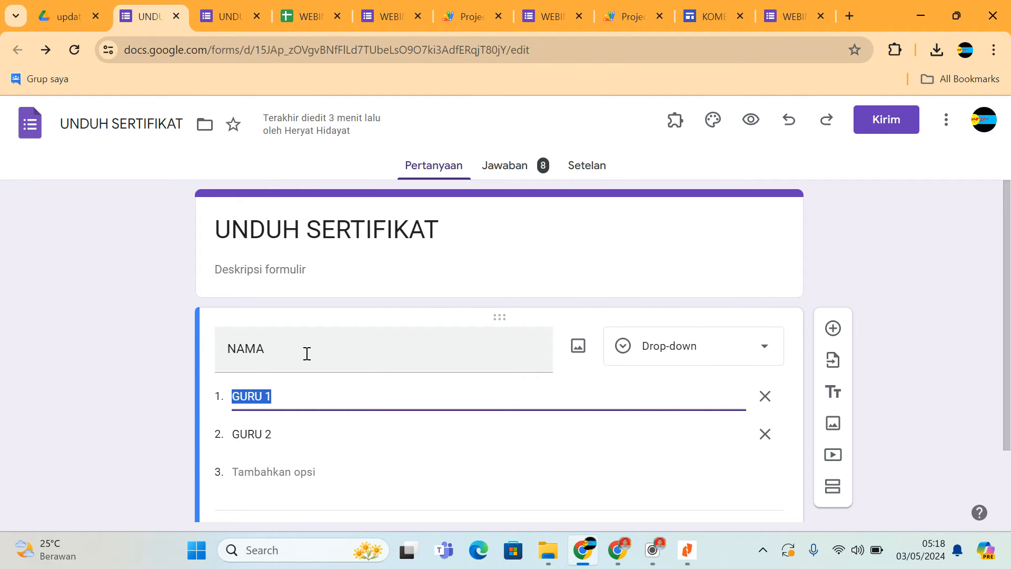
{"action": "left_click", "coordinate": [309, 424]}
{"action": "scroll", "coordinate": [303, 432], "scroll_direction": "down", "scroll_amount": 2}
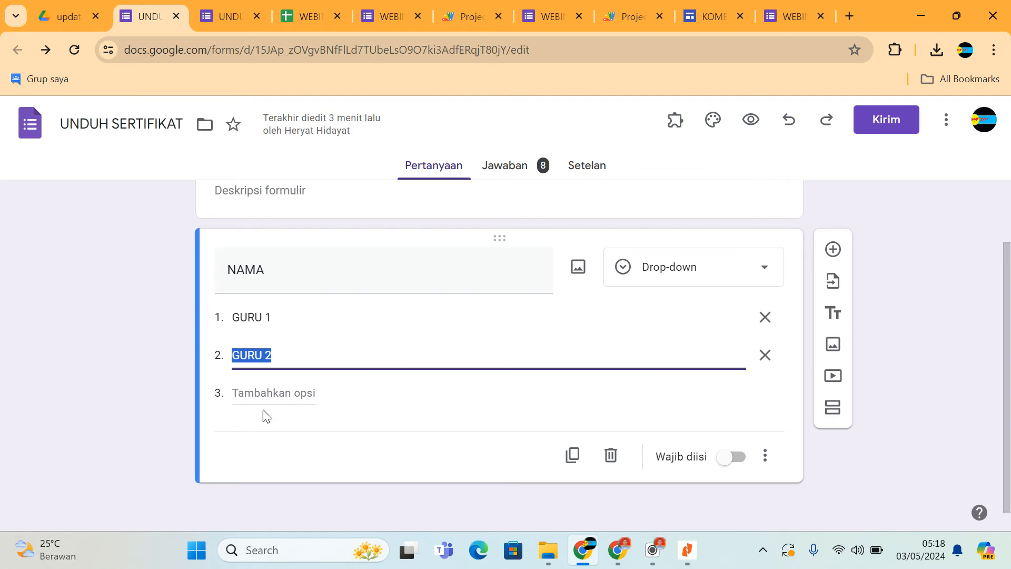
{"action": "right_click", "coordinate": [356, 343]}
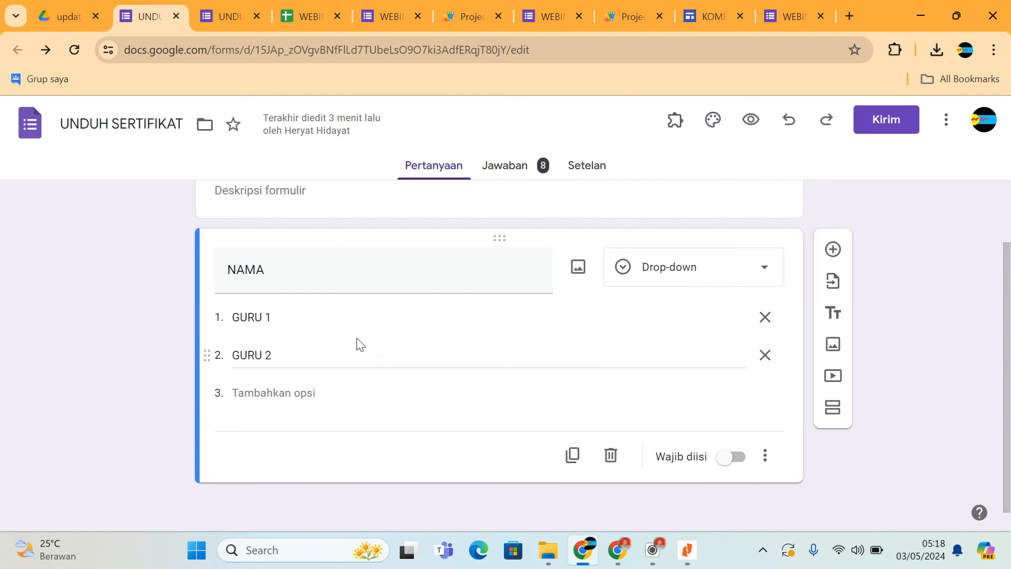
{"action": "mouse_move", "coordinate": [434, 324]}
{"action": "left_click", "coordinate": [319, 318]}
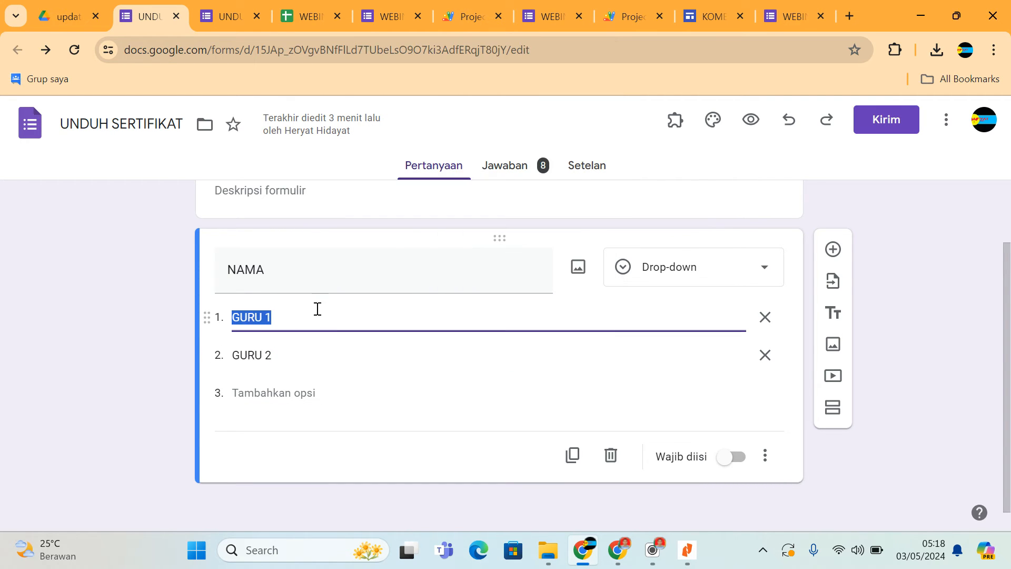
{"action": "left_click", "coordinate": [339, 270]}
{"action": "right_click", "coordinate": [362, 266]}
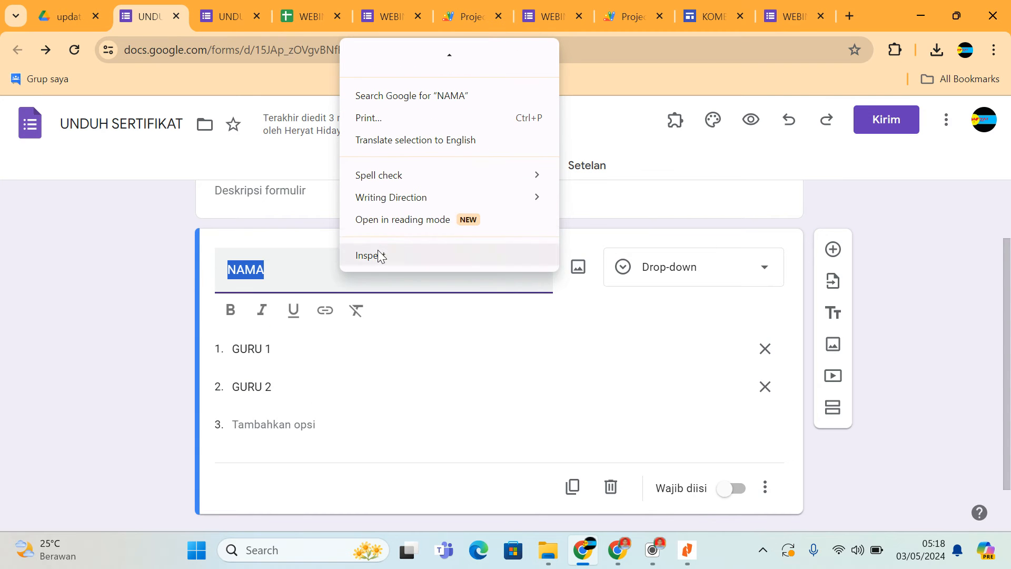
{"action": "left_click", "coordinate": [377, 255]}
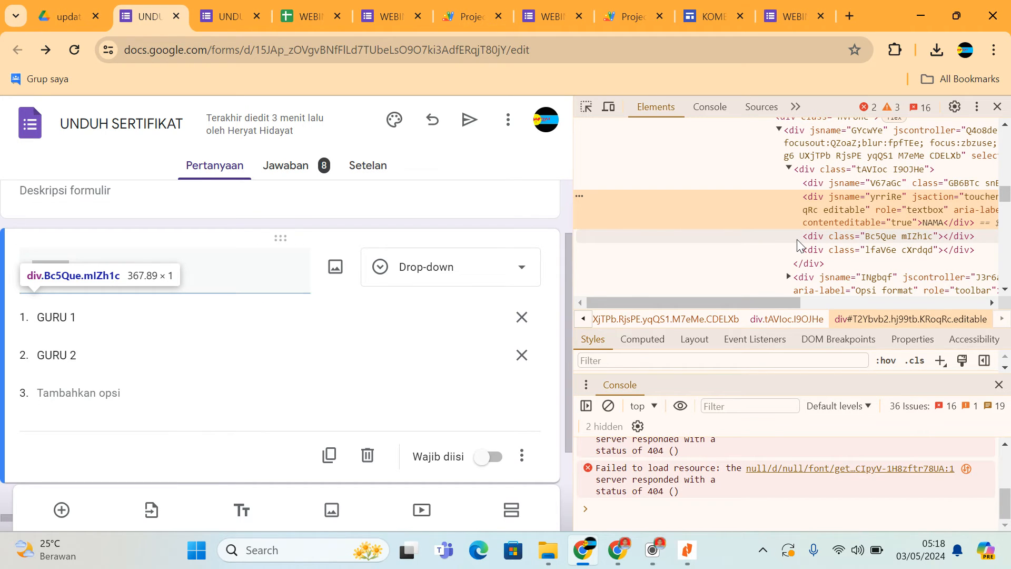
- Search the page's element code for data-observe-id and go through the matches to the NAMA drop-down question's element
{"action": "key", "text": "ctrl+f"}
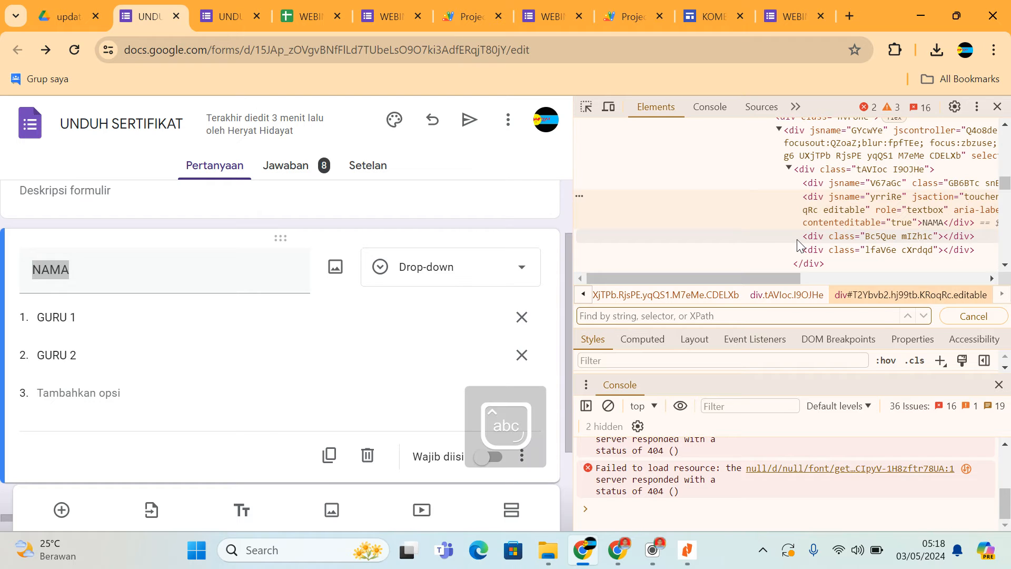
{"action": "type", "text": "data-"}
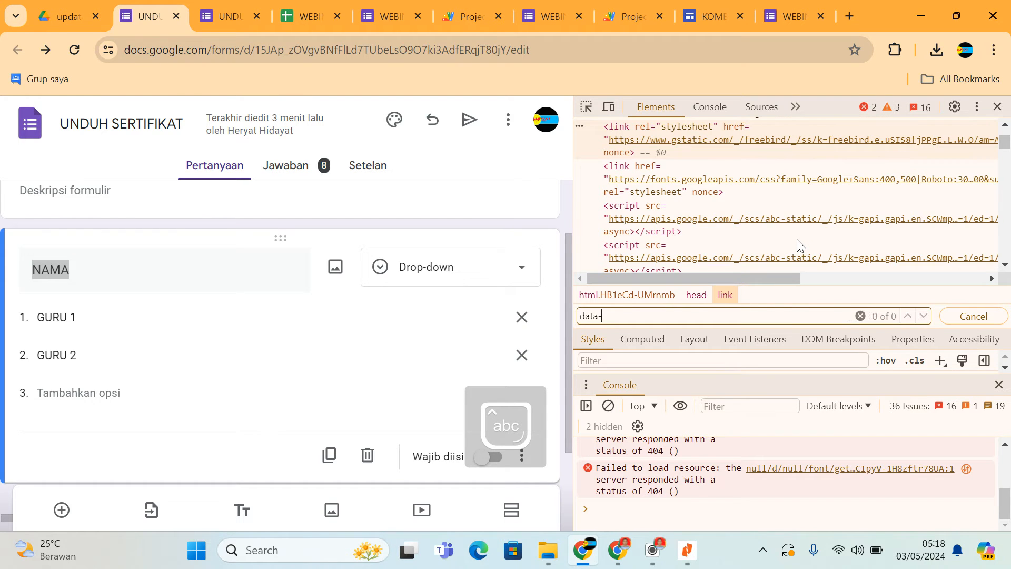
{"action": "type", "text": "observe-id"}
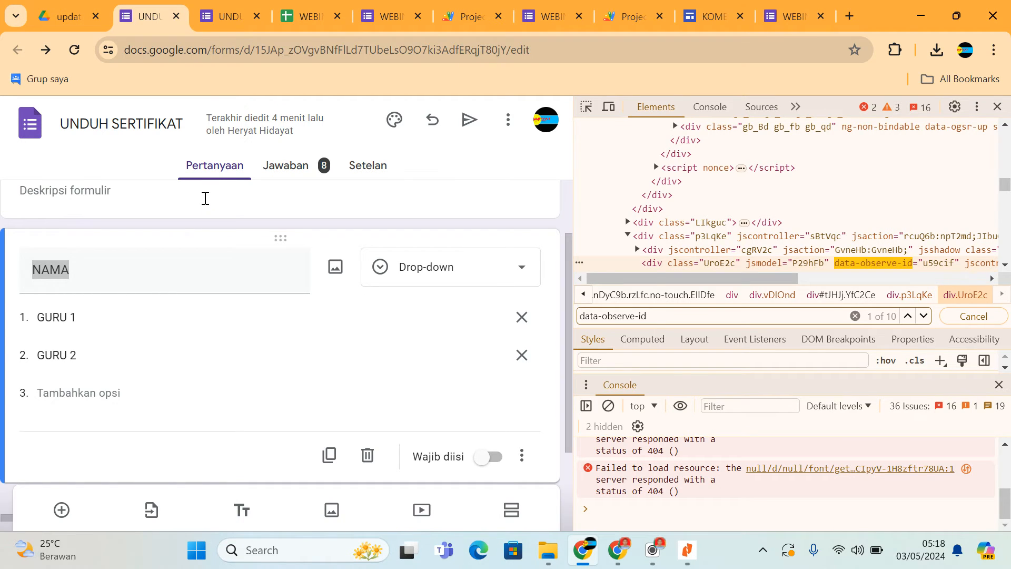
{"action": "left_click", "coordinate": [924, 316]}
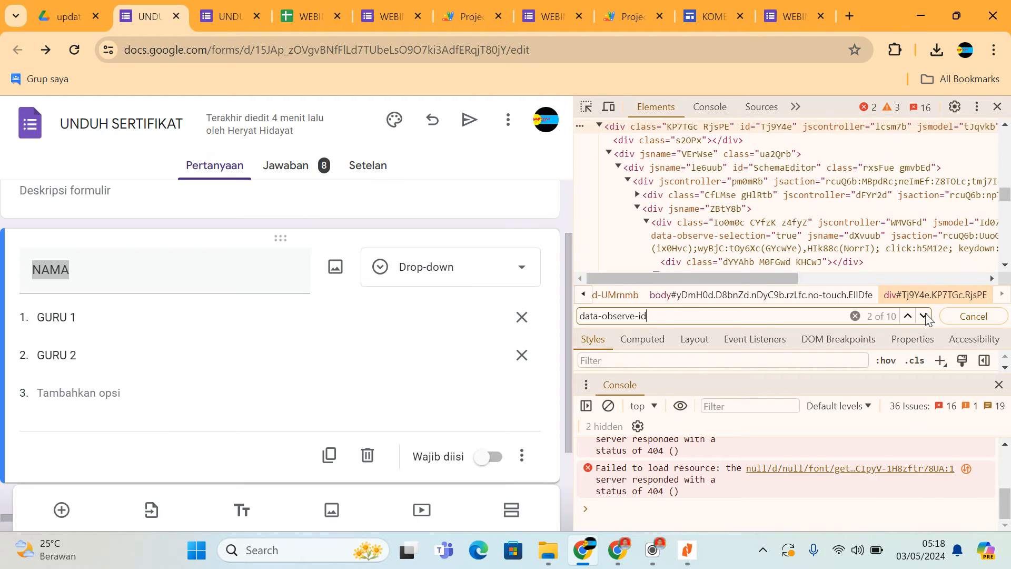
{"action": "left_click", "coordinate": [924, 316]}
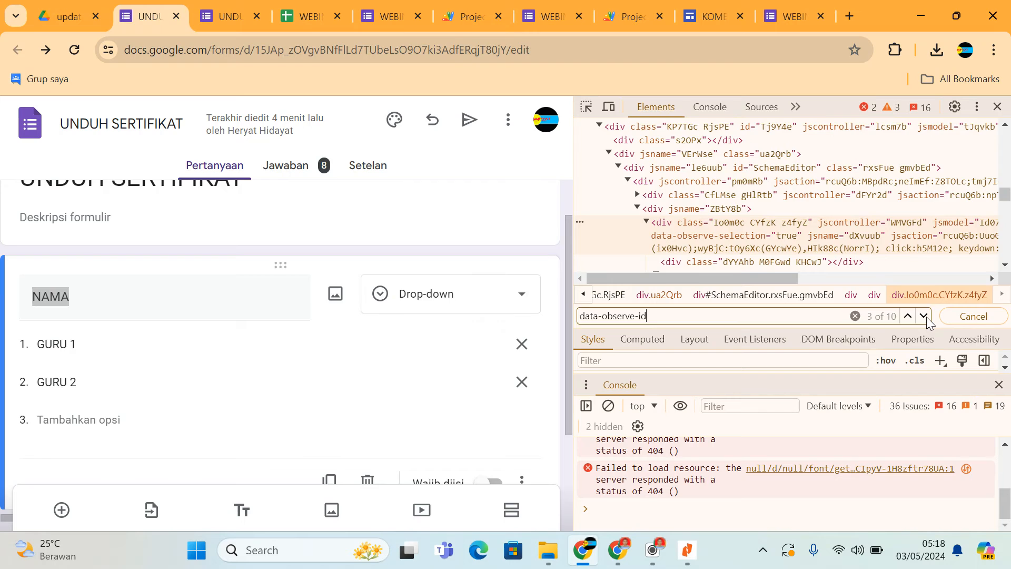
{"action": "left_click", "coordinate": [924, 316]}
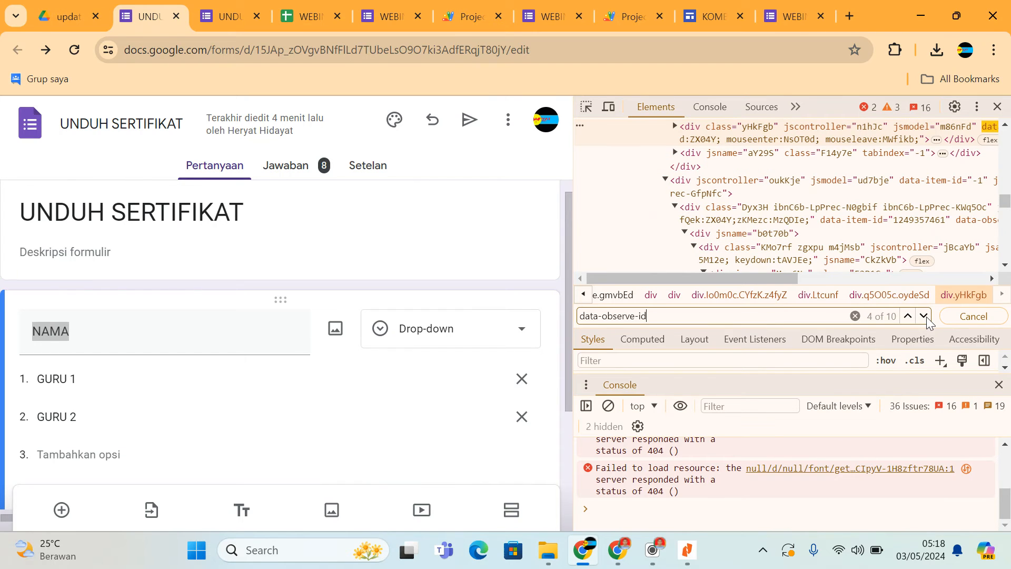
{"action": "left_click", "coordinate": [925, 316]}
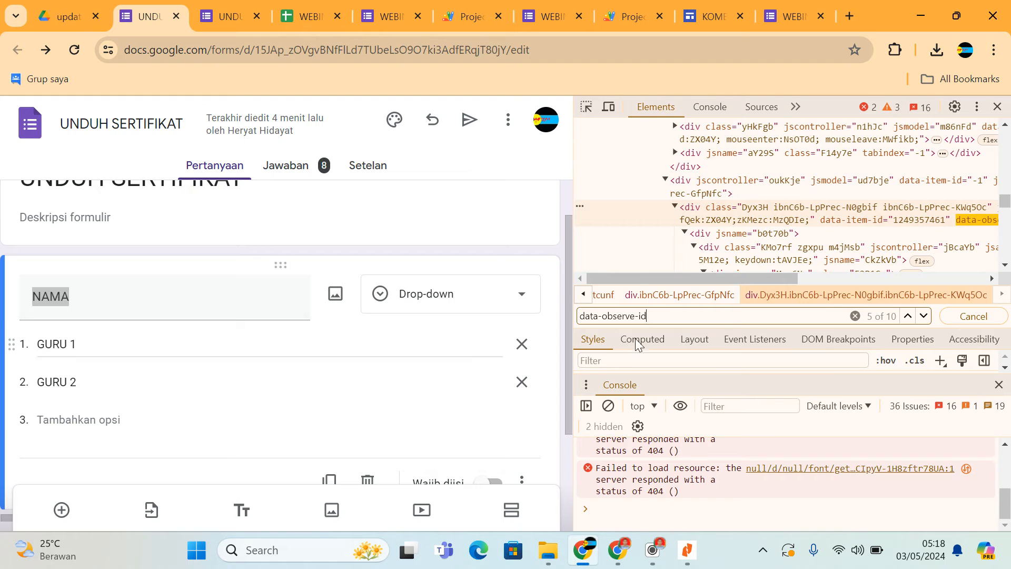
{"action": "left_click", "coordinate": [908, 316]}
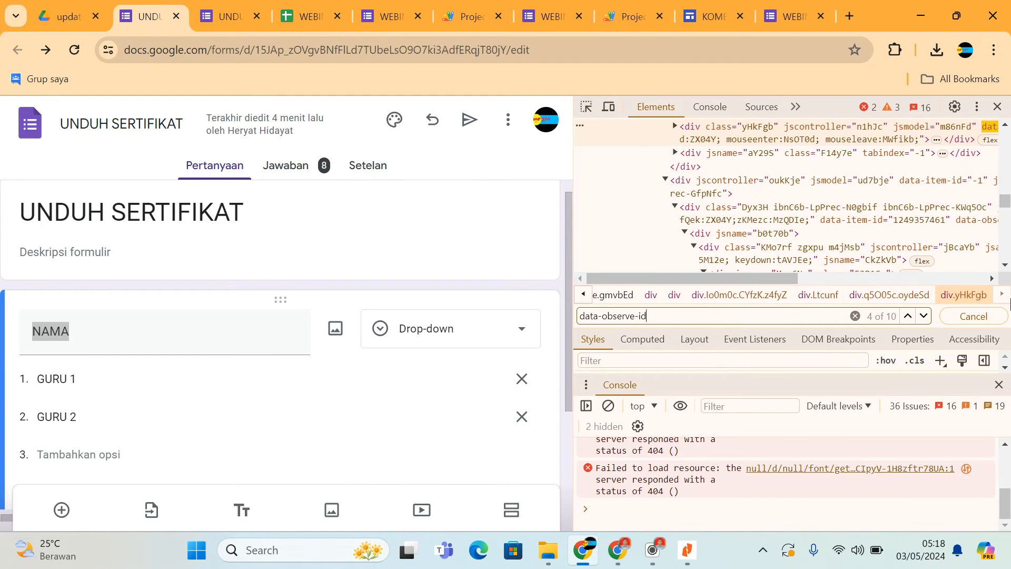
{"action": "left_click", "coordinate": [924, 317]}
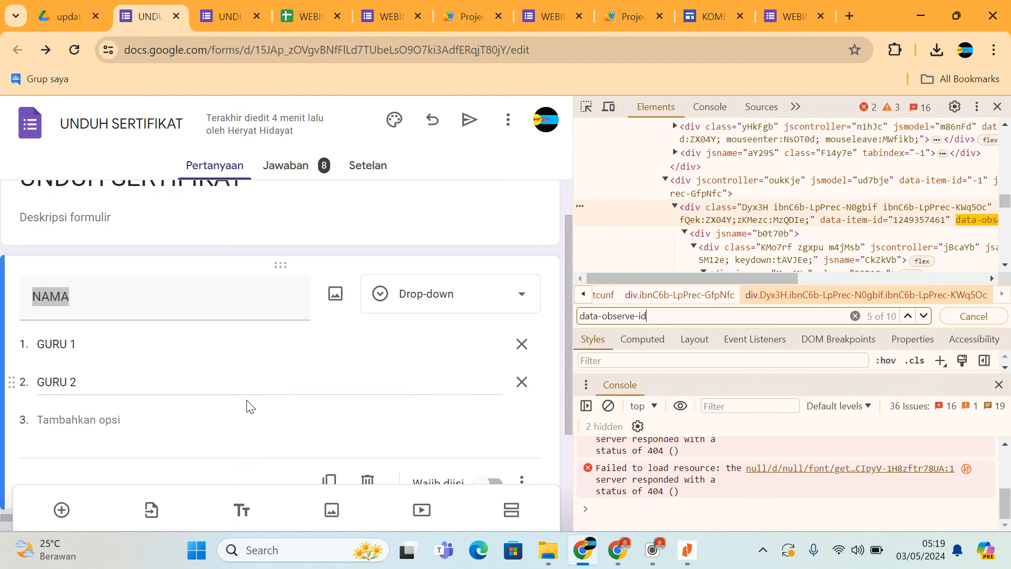
- Reveal the full data-observe-id value of the NAMA question and compare it with the getItemById ID in the updateInfo script
{"action": "left_click_drag", "start_coordinate": [678, 278], "coordinate": [785, 270]}
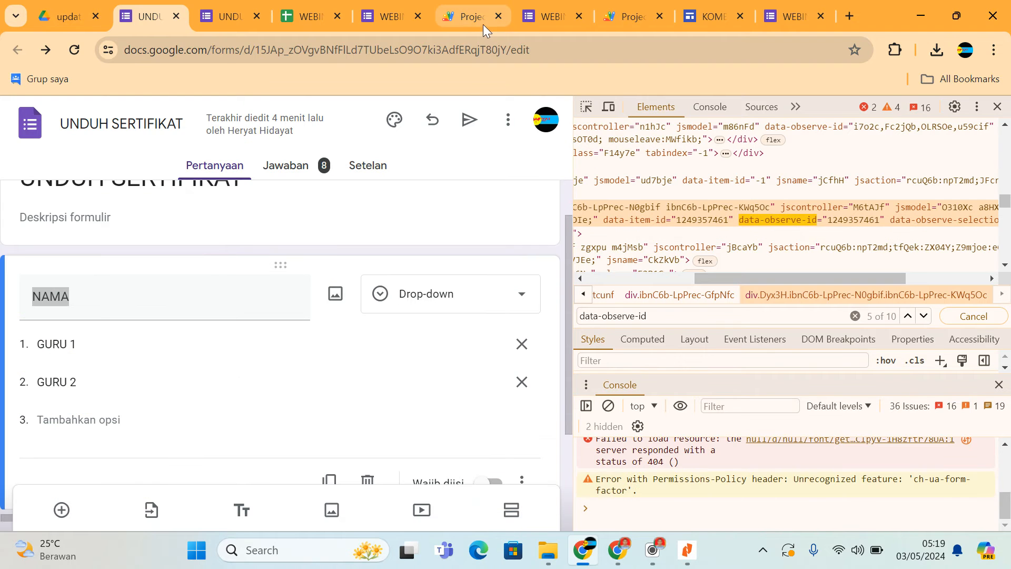
{"action": "left_click", "coordinate": [461, 14]}
{"action": "left_click", "coordinate": [527, 247]}
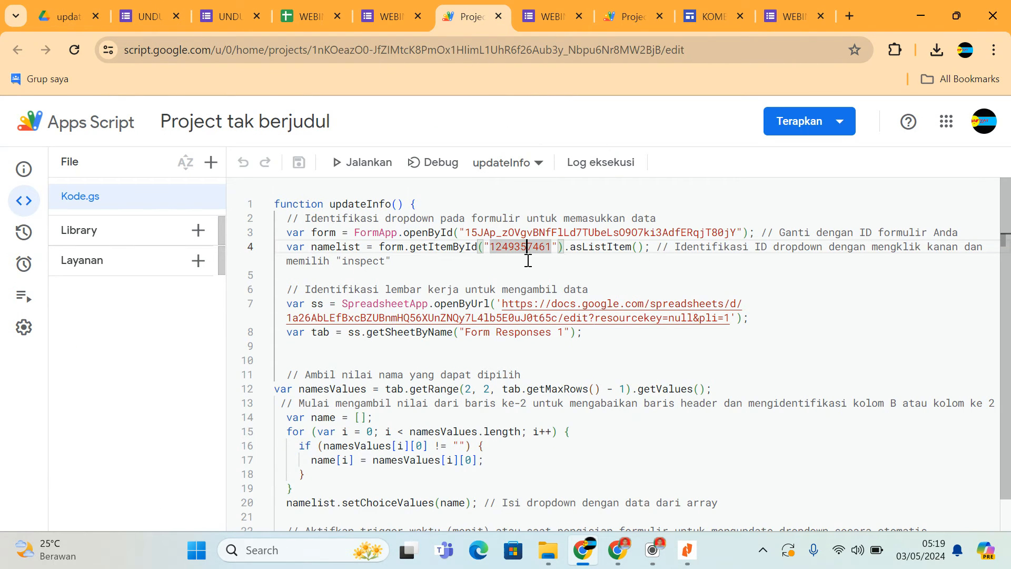
{"action": "left_click", "coordinate": [527, 283]}
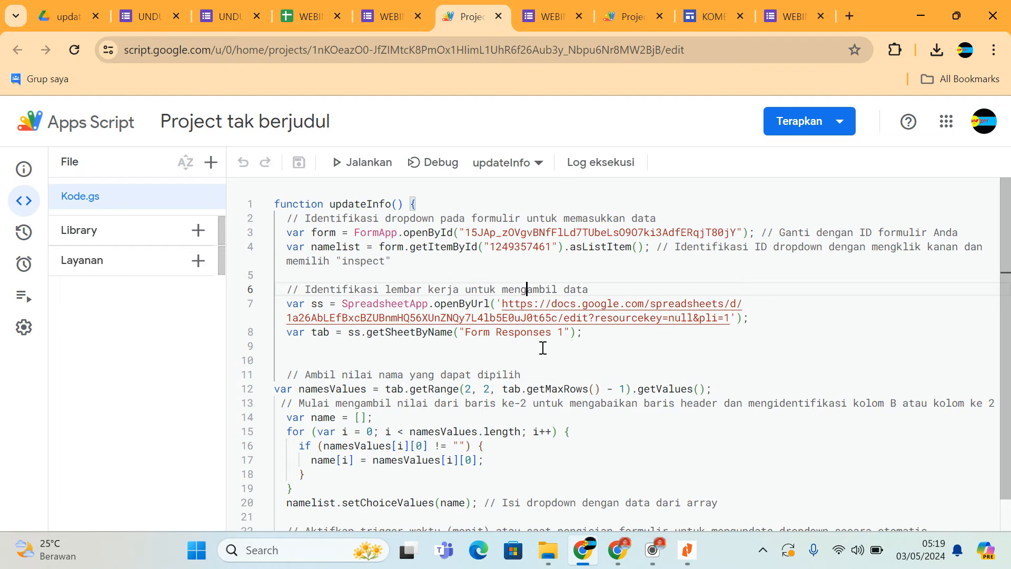
- Highlight the spreadsheet URL in the script's openByUrl line and compare it with the WEBINAR 1 (Jawaban) spreadsheet's address
{"action": "scroll", "coordinate": [543, 348], "scroll_direction": "down", "scroll_amount": 1}
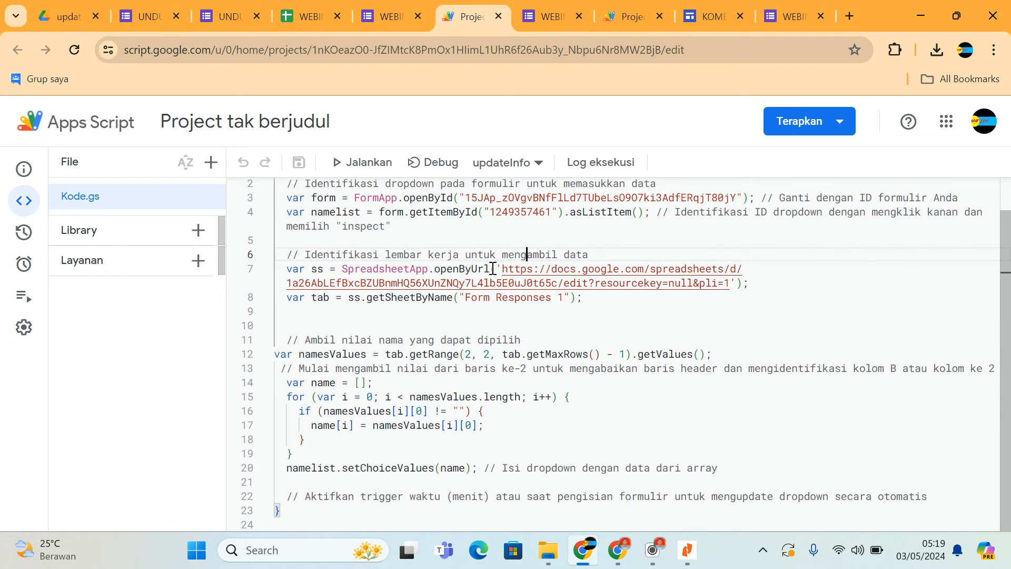
{"action": "left_click_drag", "start_coordinate": [505, 269], "coordinate": [560, 282]}
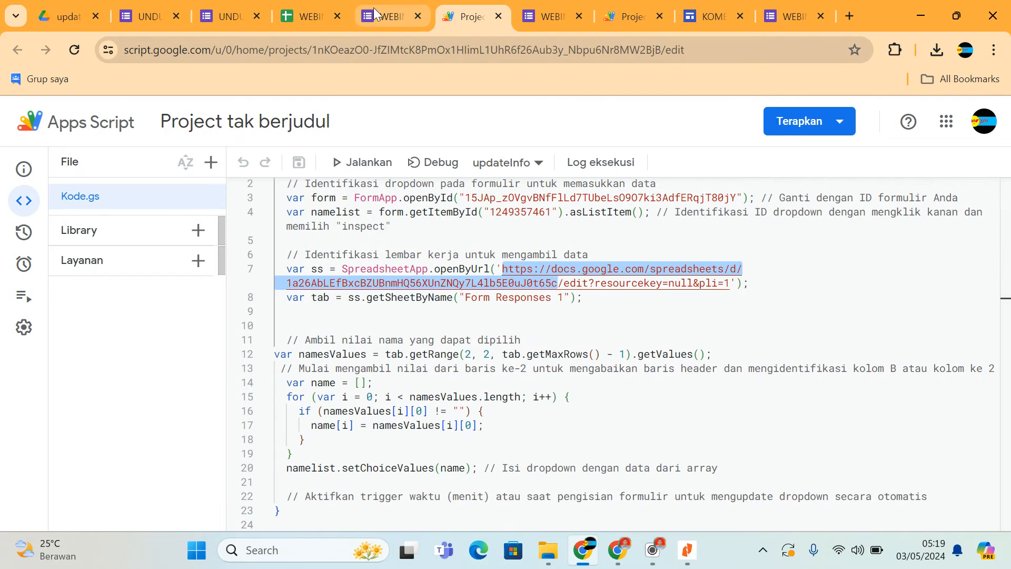
{"action": "left_click", "coordinate": [295, 14]}
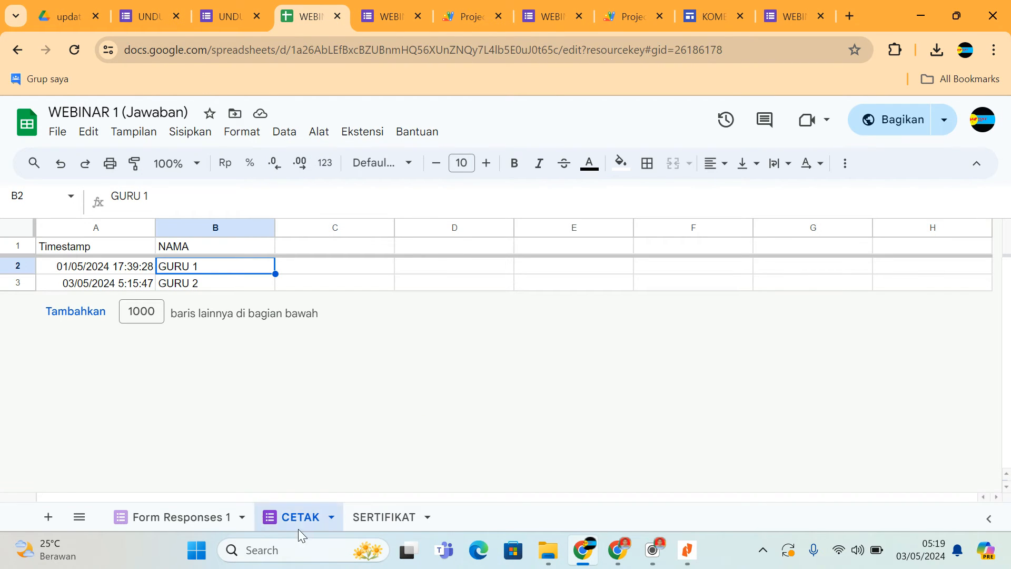
{"action": "left_click", "coordinate": [440, 50]}
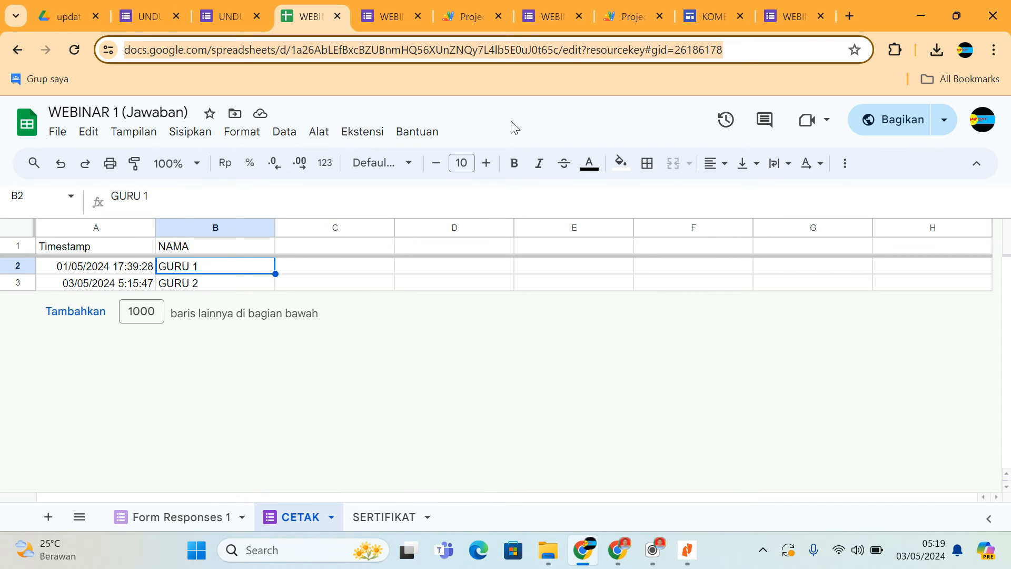
{"action": "left_click", "coordinate": [556, 49]}
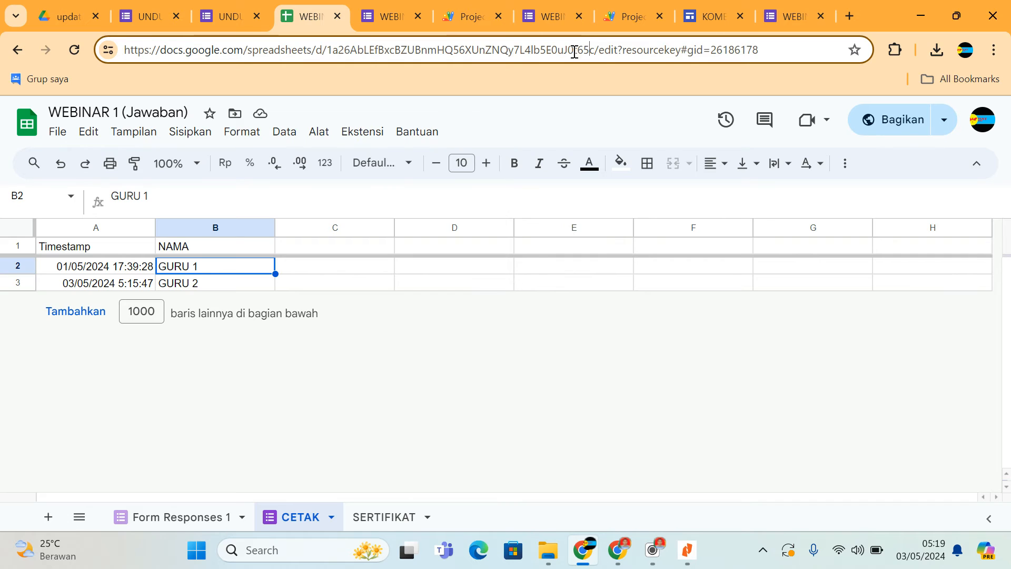
{"action": "left_click_drag", "start_coordinate": [594, 49], "coordinate": [57, 80]}
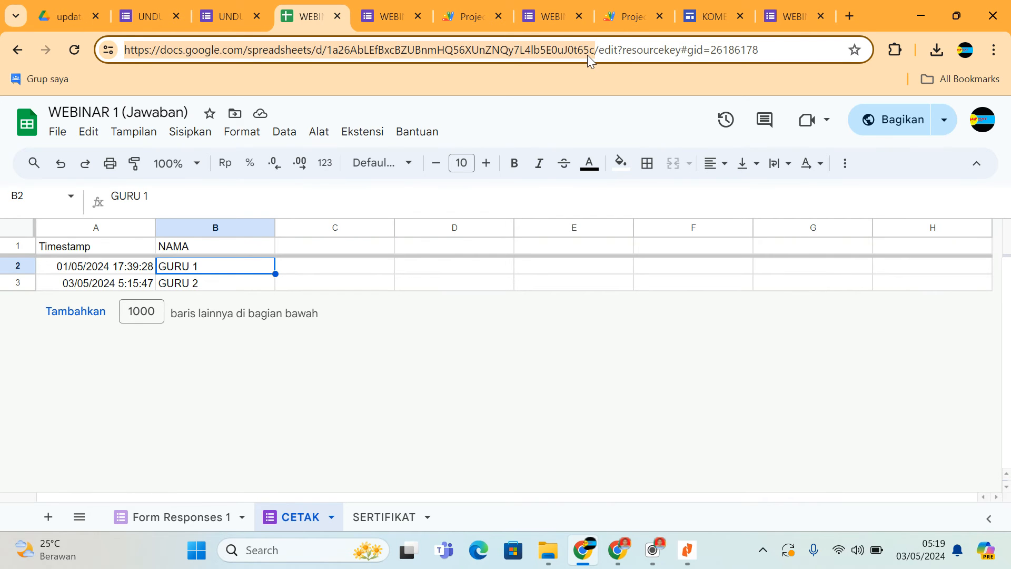
{"action": "left_click", "coordinate": [466, 14]}
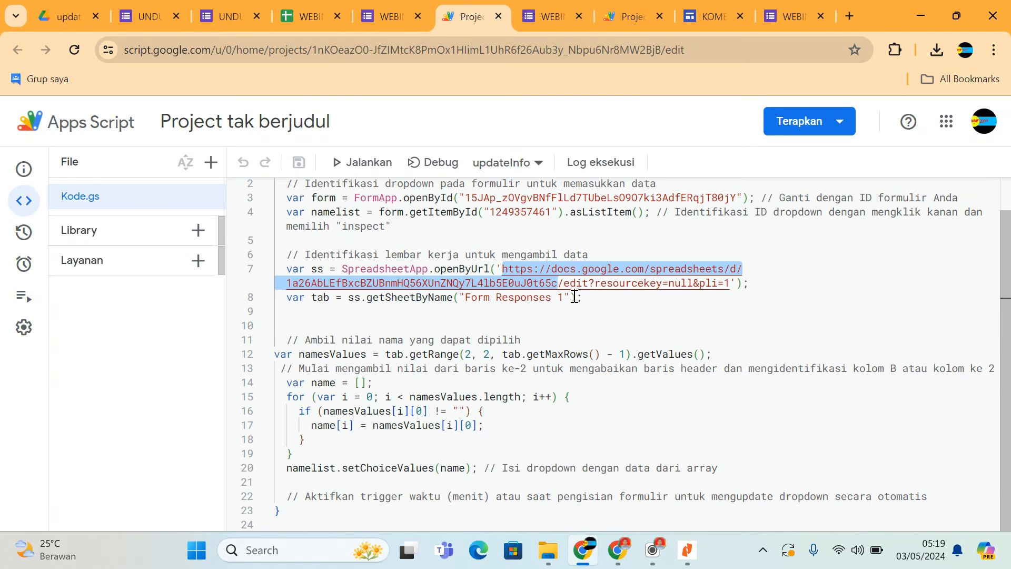
- Compare the script's getRange row and column arguments with the NAMA column on the Form Responses 1 sheet
{"action": "left_click", "coordinate": [563, 329]}
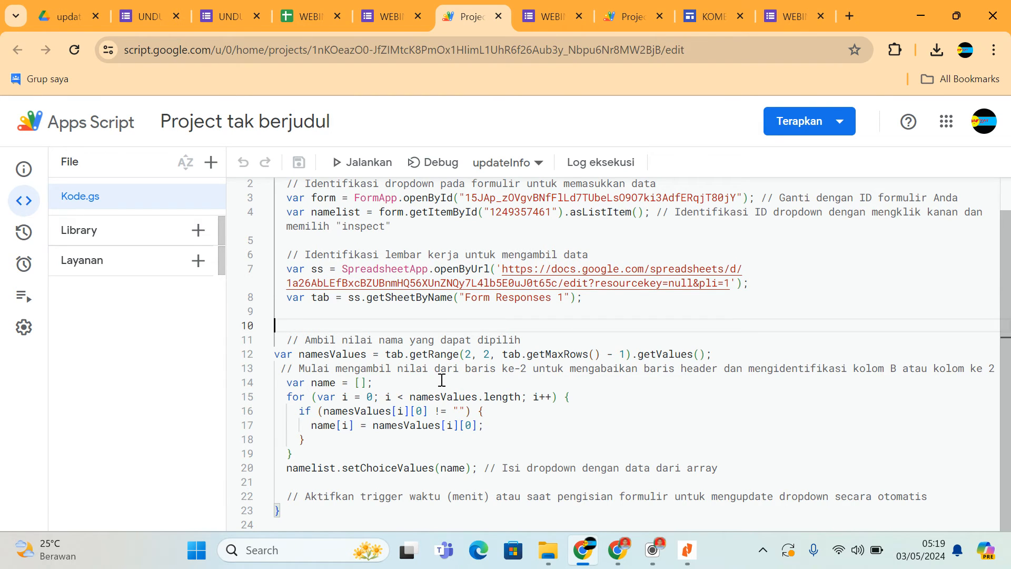
{"action": "left_click", "coordinate": [484, 354]}
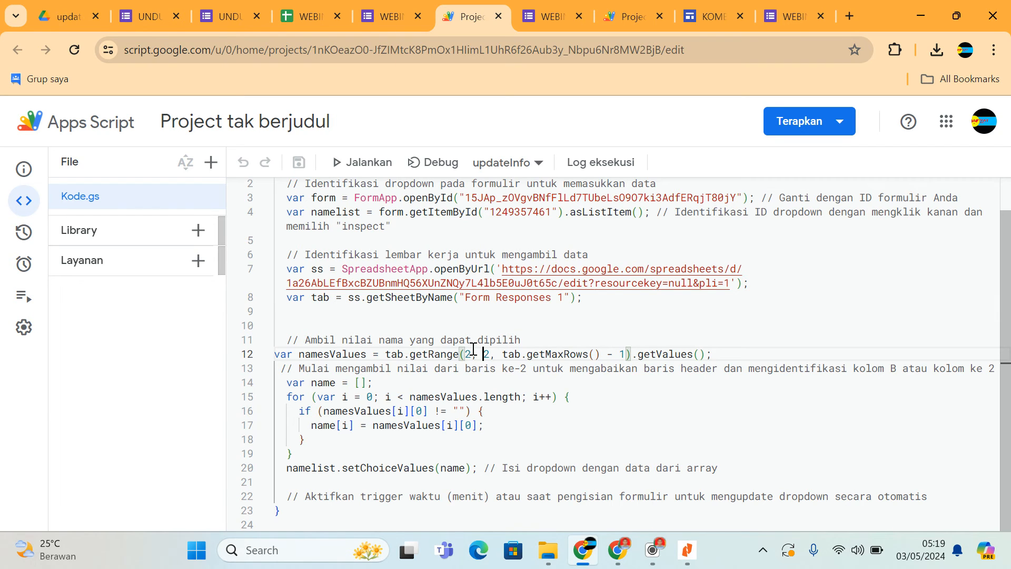
{"action": "left_click", "coordinate": [292, 17]}
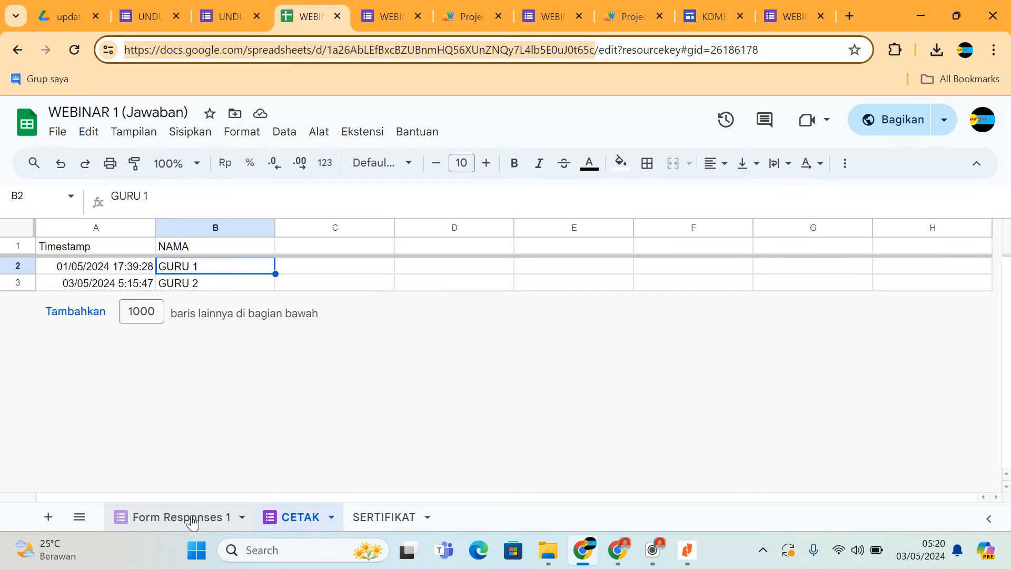
{"action": "left_click", "coordinate": [203, 518]}
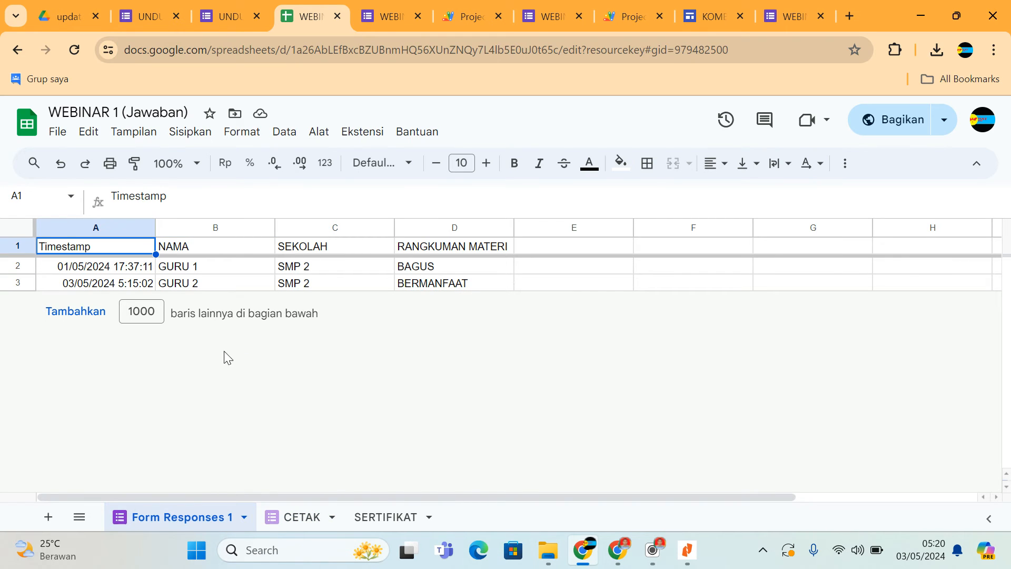
{"action": "left_click", "coordinate": [184, 238]}
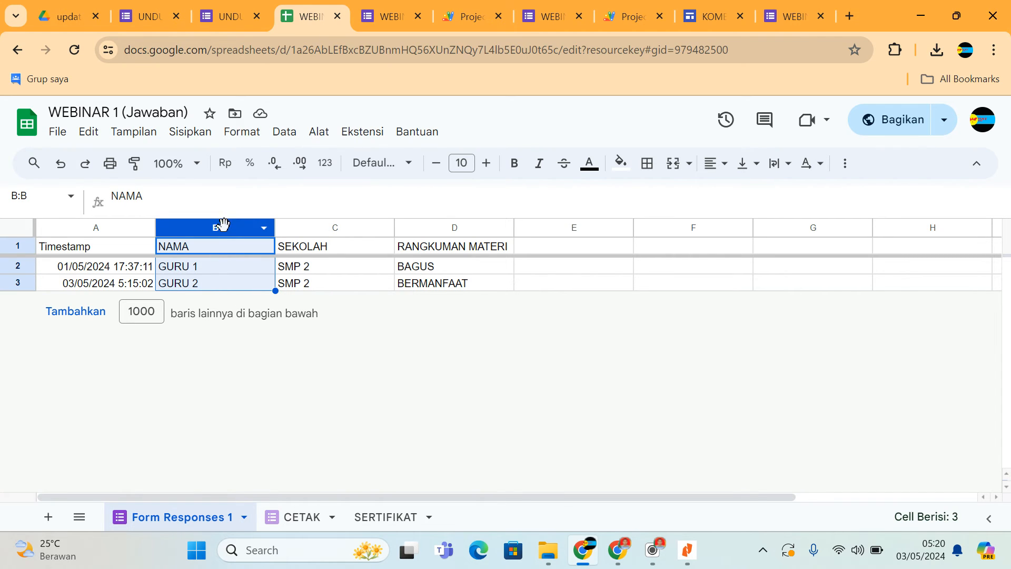
{"action": "left_click", "coordinate": [462, 17]}
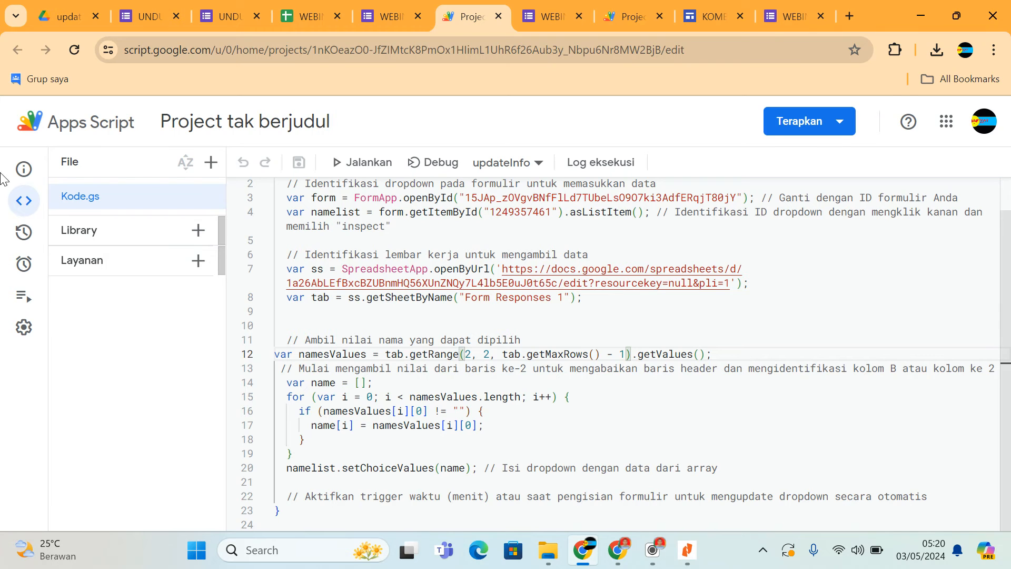
- Open the script project's updateInfo trigger for editing, review its function, event source and event type, and cancel without saving
{"action": "left_click", "coordinate": [16, 263]}
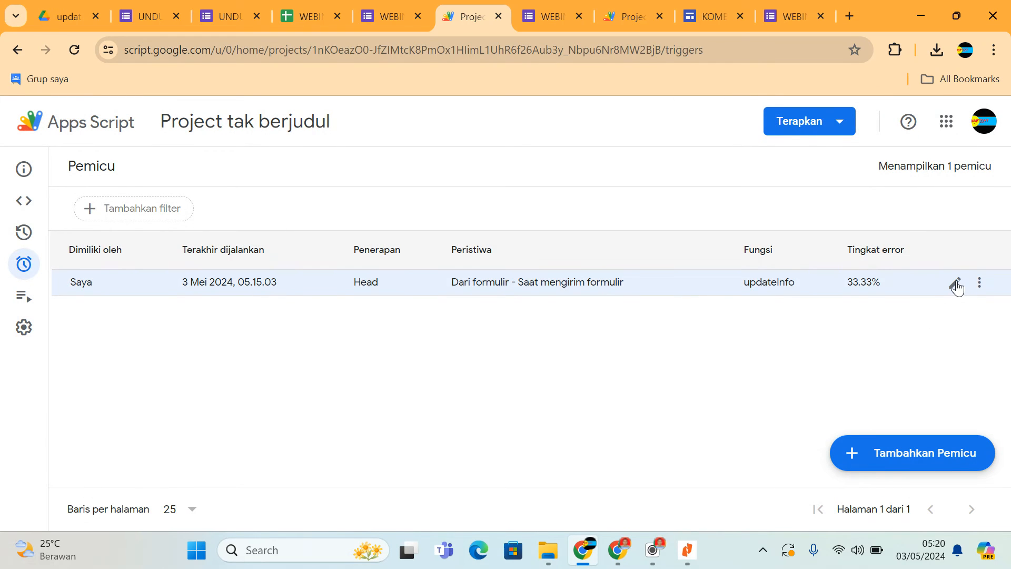
{"action": "left_click", "coordinate": [954, 282]}
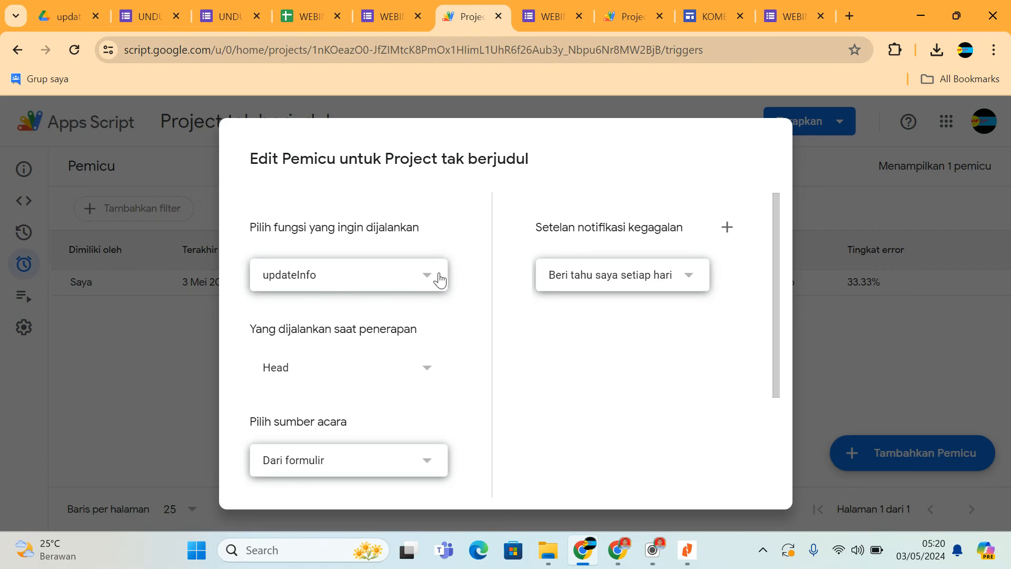
{"action": "scroll", "coordinate": [406, 326], "scroll_direction": "down", "scroll_amount": 1}
{"action": "scroll", "coordinate": [406, 326], "scroll_direction": "down", "scroll_amount": 3}
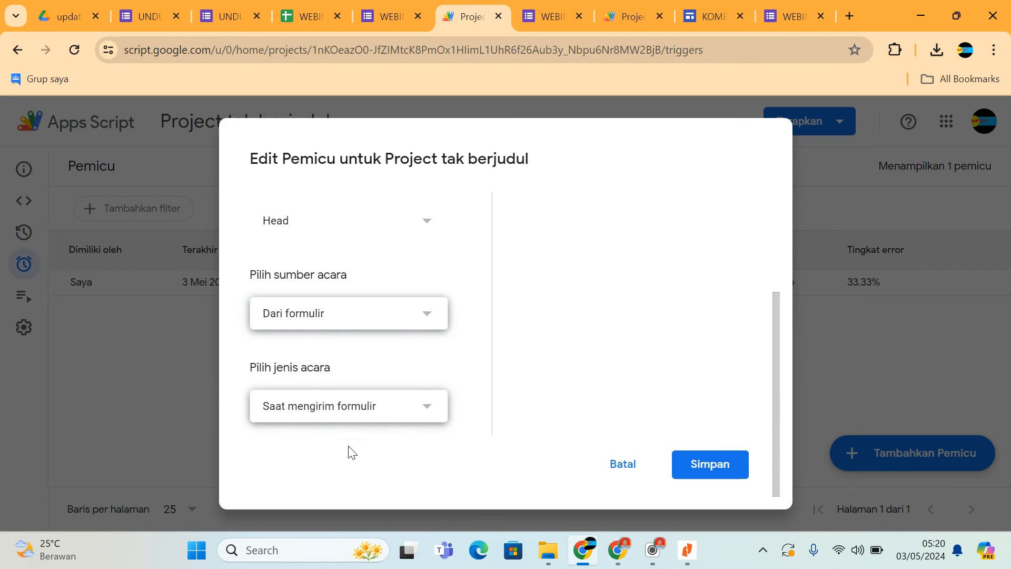
{"action": "left_click", "coordinate": [619, 472]}
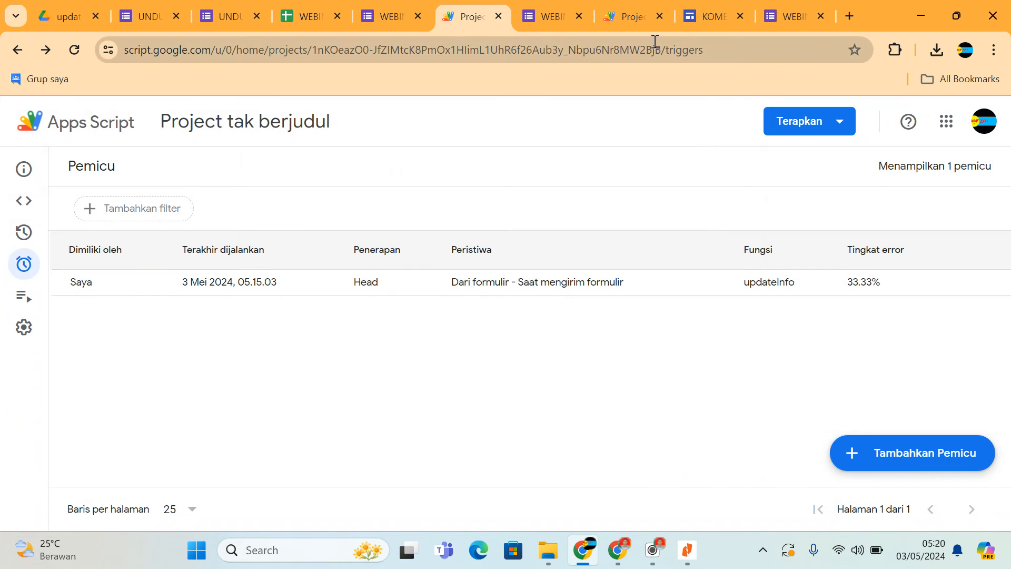
- Review the WEBINAR 1 form's questions and check the NAMA drop-down options on the live UNDUH SERTIFIKAT form
{"action": "left_click", "coordinate": [388, 21]}
{"action": "scroll", "coordinate": [330, 330], "scroll_direction": "down", "scroll_amount": 3}
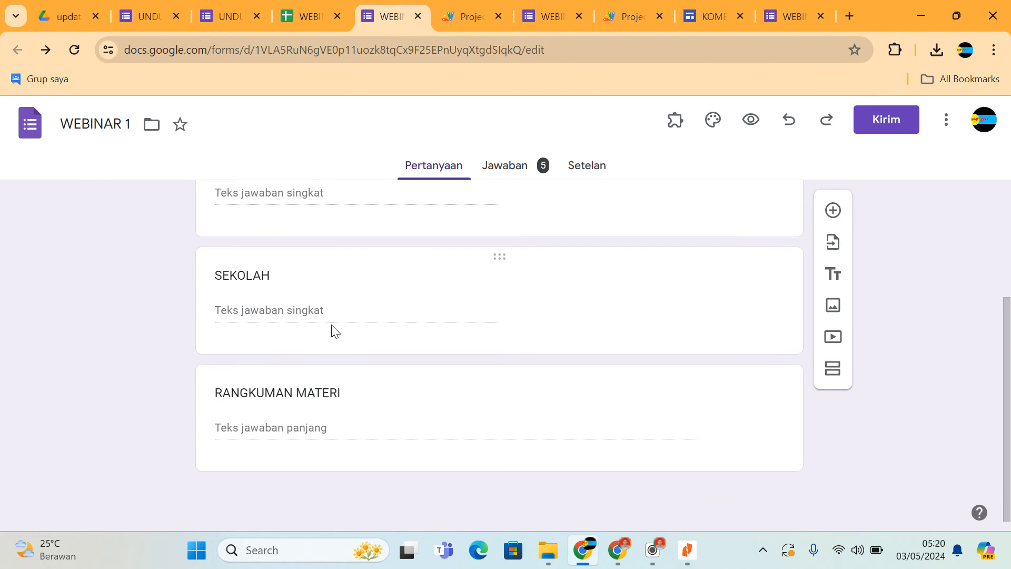
{"action": "scroll", "coordinate": [335, 320], "scroll_direction": "up", "scroll_amount": 4}
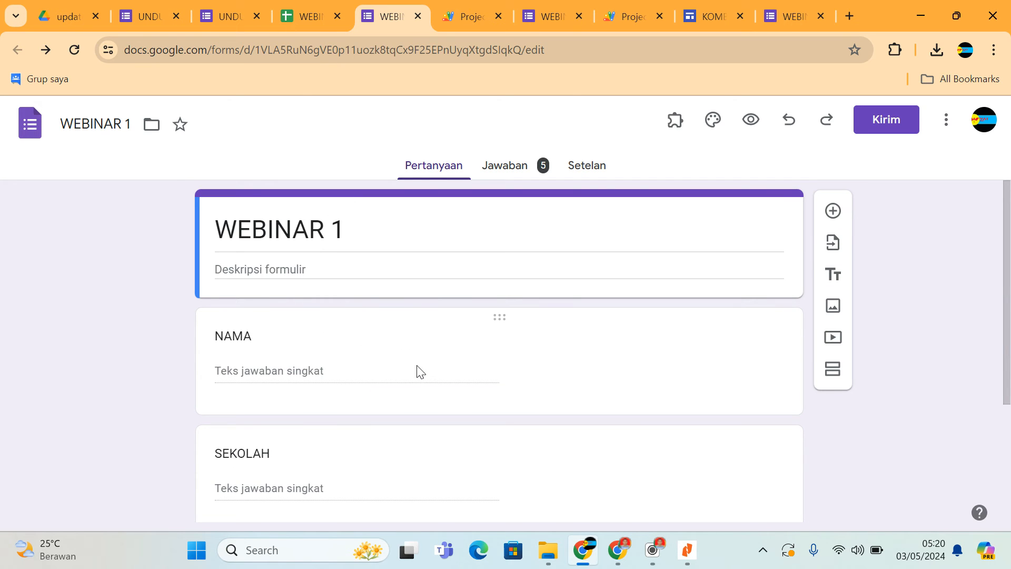
{"action": "left_click", "coordinate": [147, 9]}
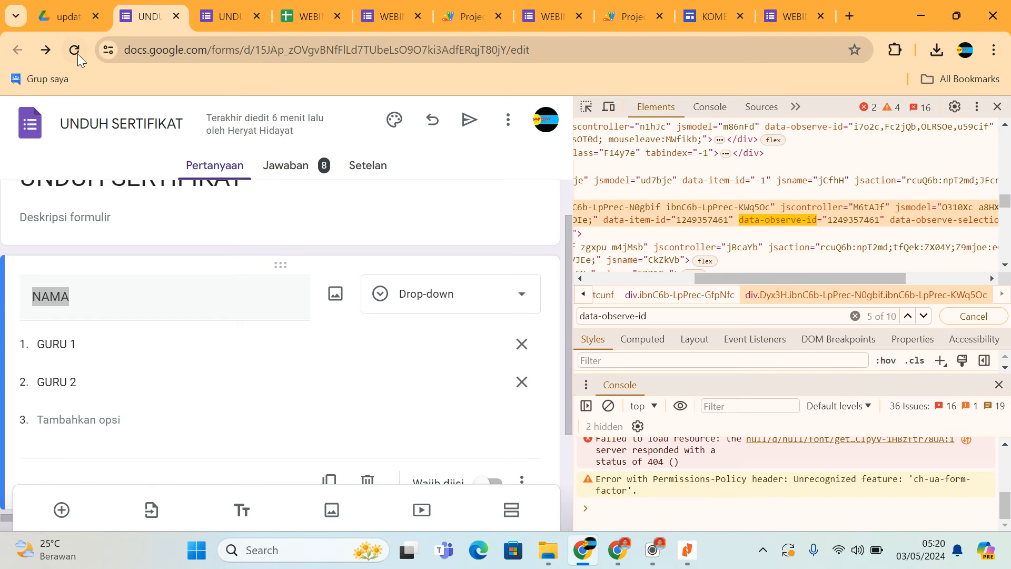
{"action": "left_click", "coordinate": [219, 14]}
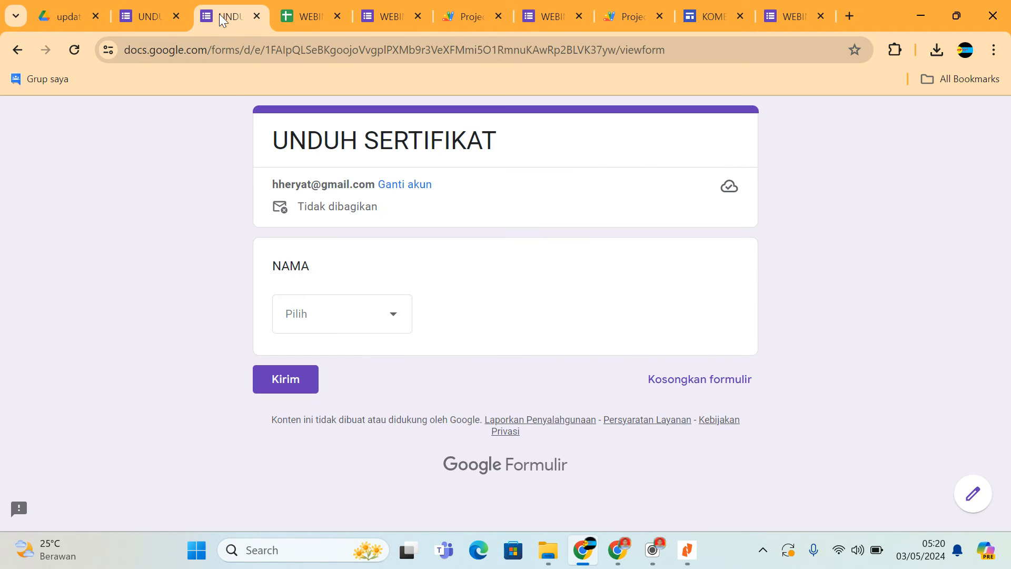
{"action": "left_click", "coordinate": [391, 319]}
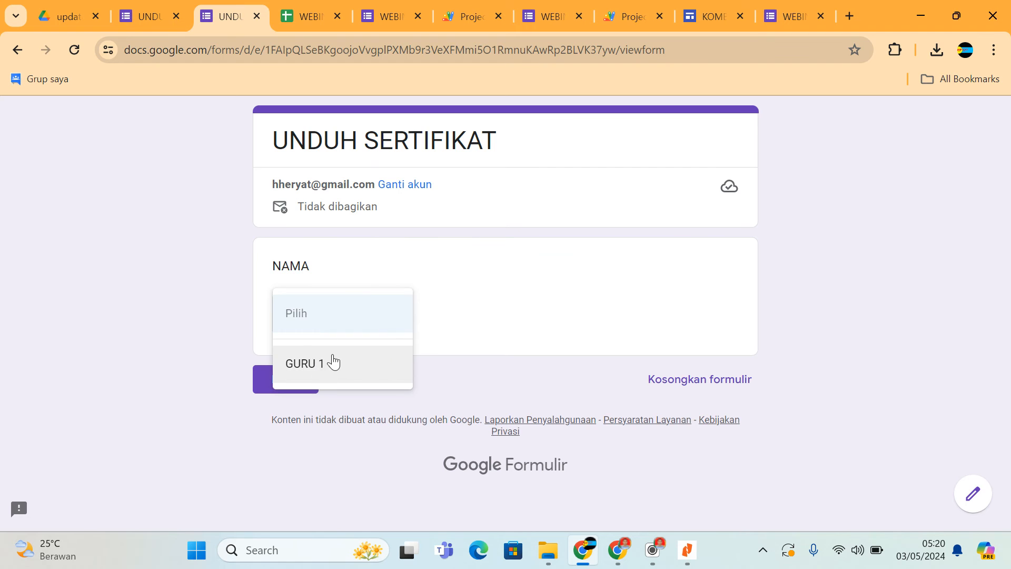
{"action": "left_click", "coordinate": [139, 188]}
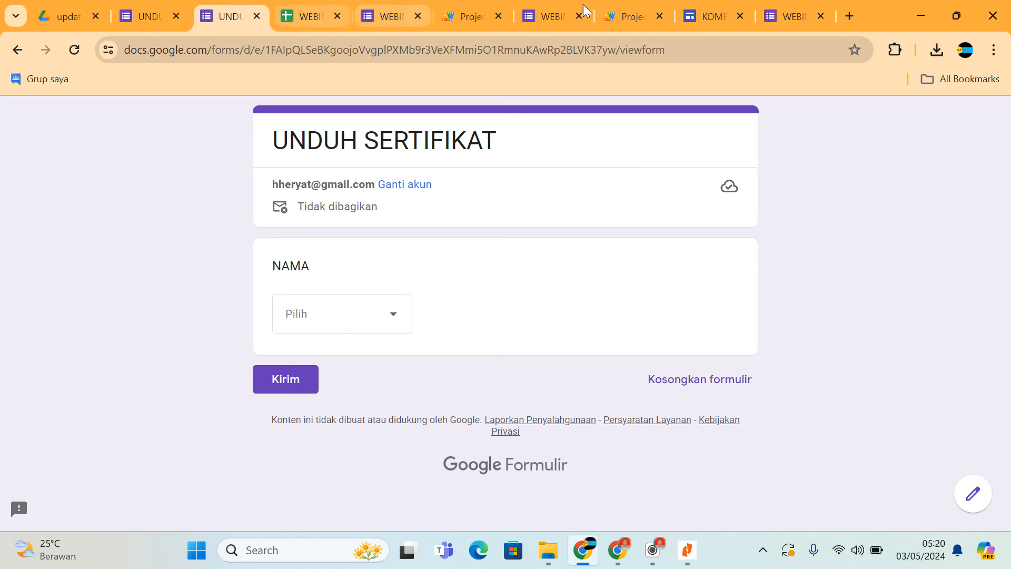
- On the KOMBEL GTC site, open the embedded UNDUH SERTIFIKAT form's code for editing and highlight its iframe portion
{"action": "left_click", "coordinate": [715, 11]}
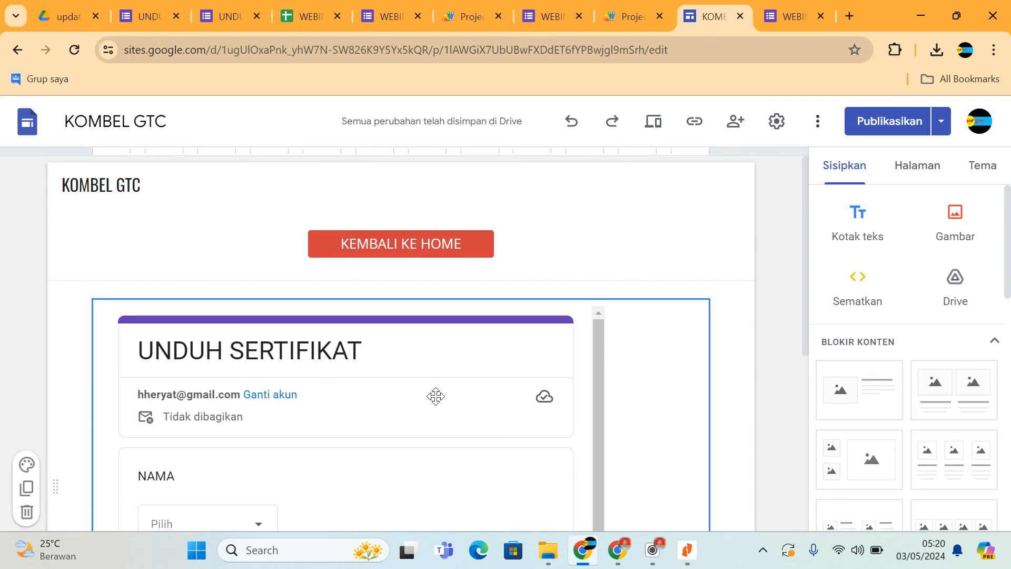
{"action": "scroll", "coordinate": [436, 396], "scroll_direction": "down", "scroll_amount": 6}
{"action": "scroll", "coordinate": [432, 395], "scroll_direction": "up", "scroll_amount": 3}
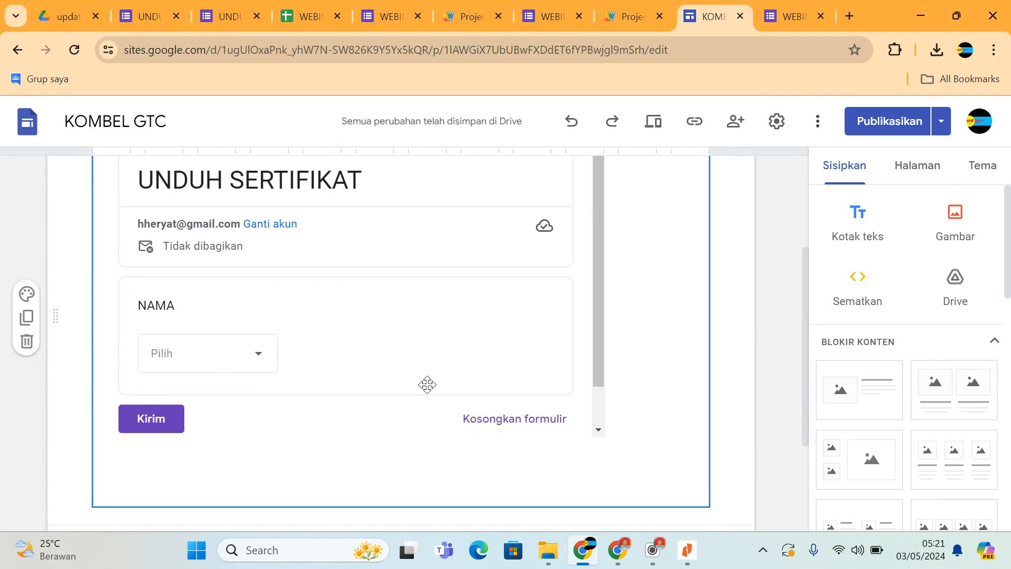
{"action": "left_click", "coordinate": [337, 456]}
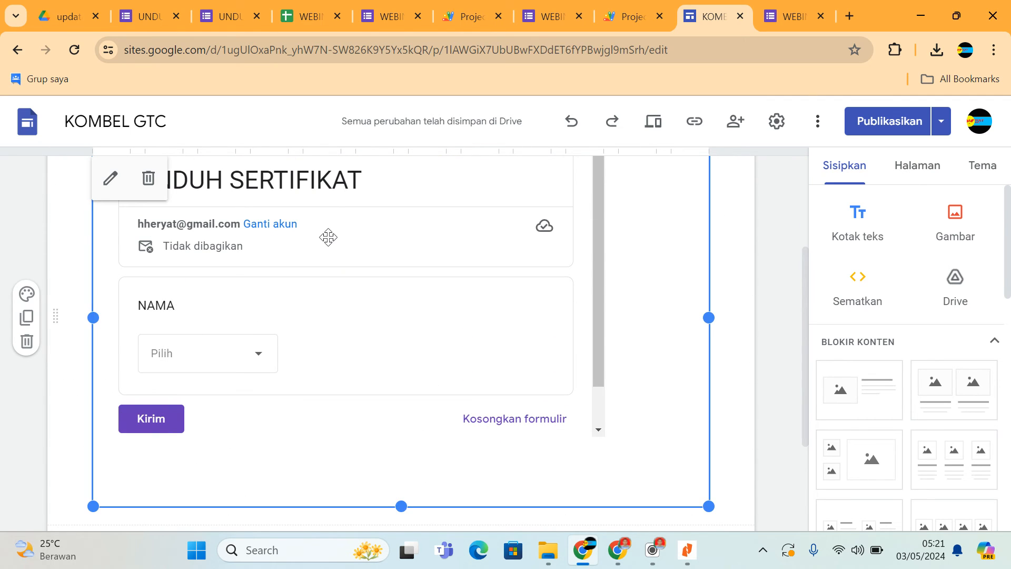
{"action": "scroll", "coordinate": [767, 413], "scroll_direction": "up", "scroll_amount": 3}
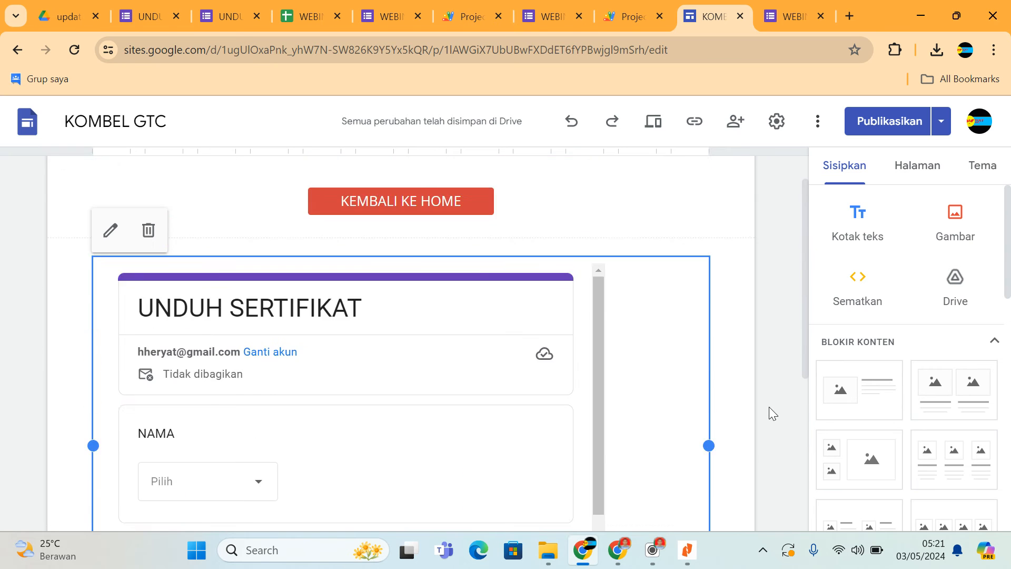
{"action": "scroll", "coordinate": [545, 349], "scroll_direction": "down", "scroll_amount": 5}
{"action": "scroll", "coordinate": [545, 348], "scroll_direction": "up", "scroll_amount": 5}
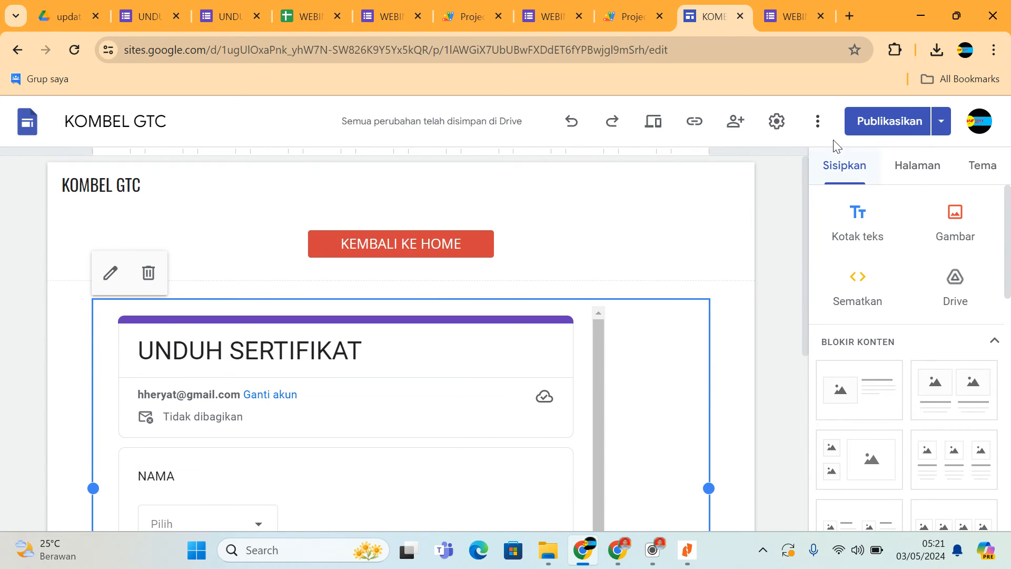
{"action": "scroll", "coordinate": [649, 282], "scroll_direction": "down", "scroll_amount": 2}
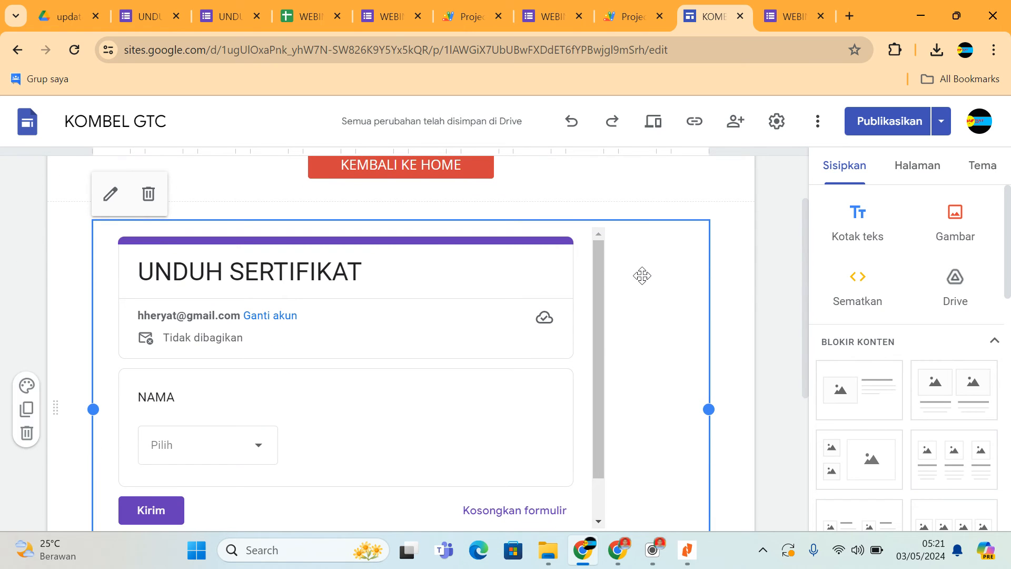
{"action": "left_click", "coordinate": [109, 192]}
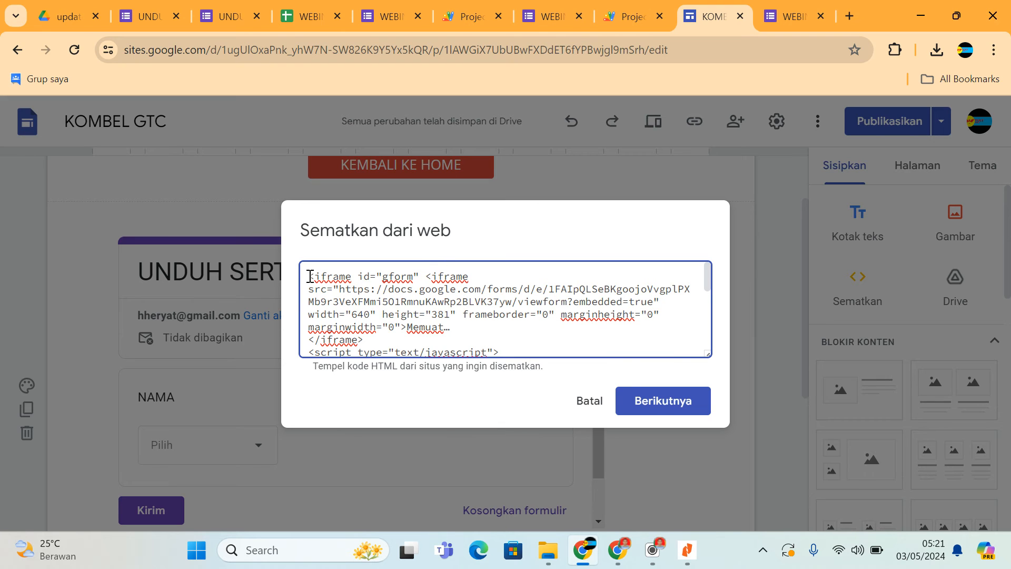
{"action": "left_click_drag", "start_coordinate": [306, 278], "coordinate": [458, 324]}
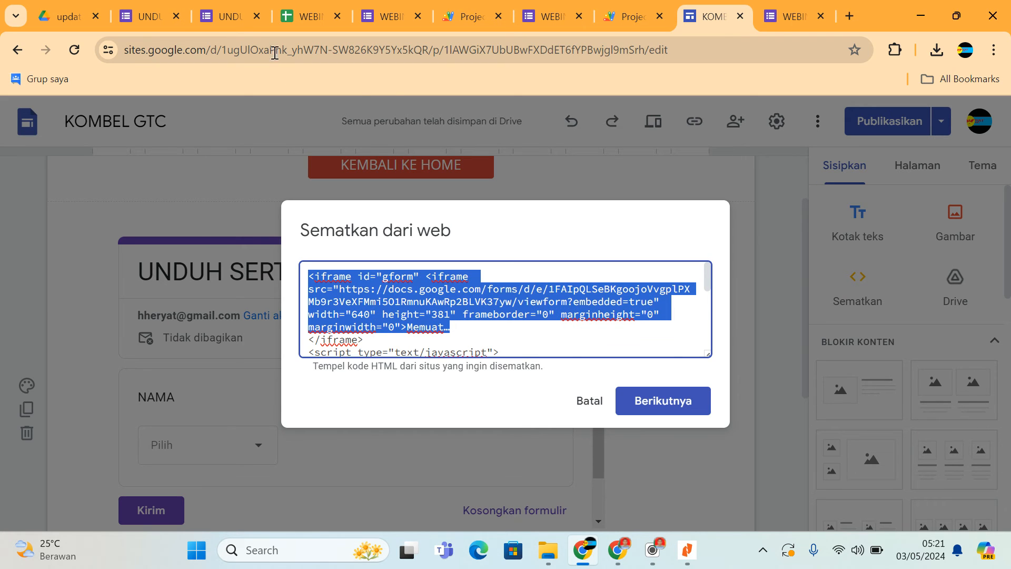
- Close the developer tools on the UNDUH SERTIFIKAT form editor and display the form's embed HTML with the code selected
{"action": "left_click", "coordinate": [226, 16]}
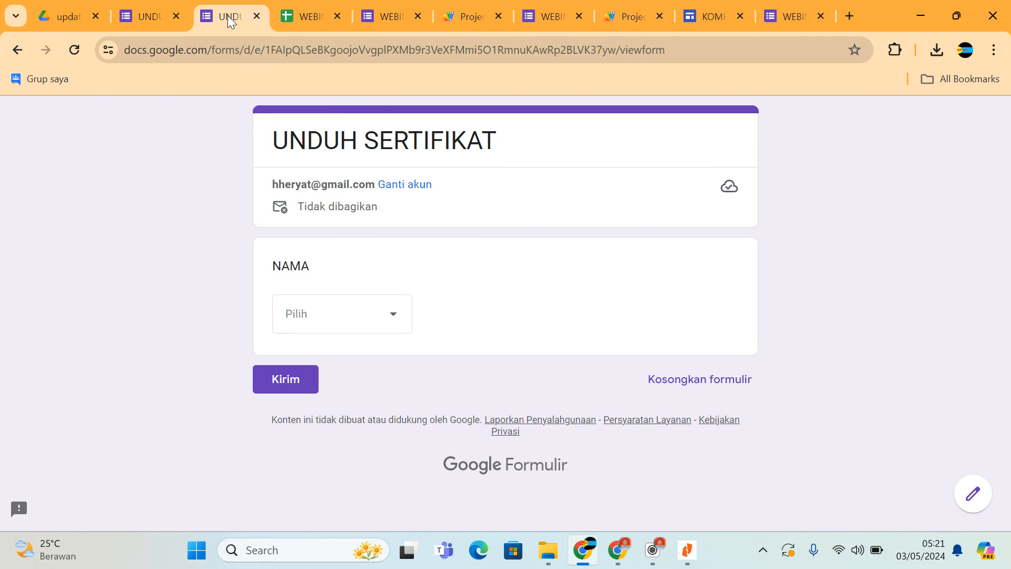
{"action": "left_click", "coordinate": [154, 12]}
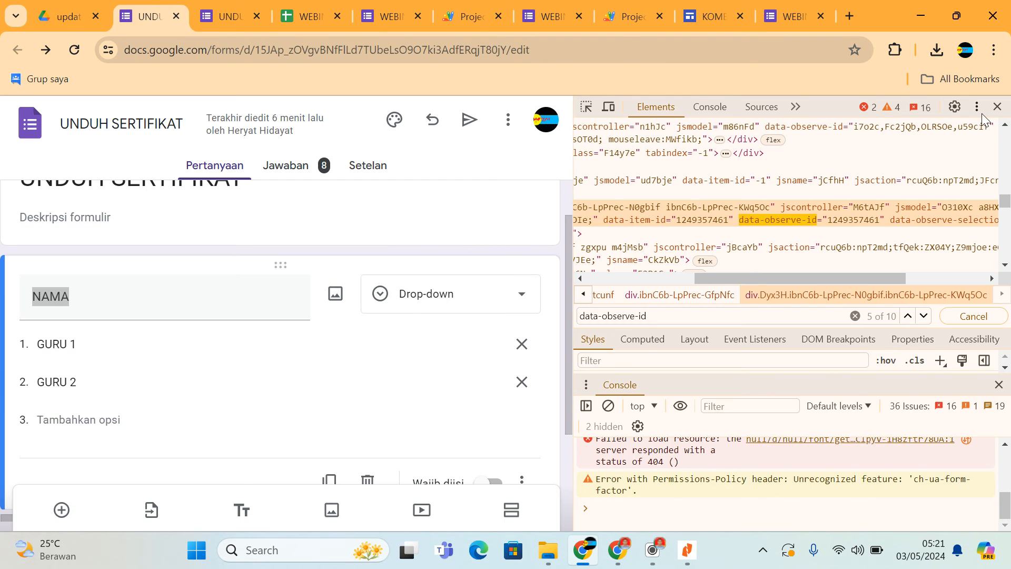
{"action": "left_click", "coordinate": [997, 106]}
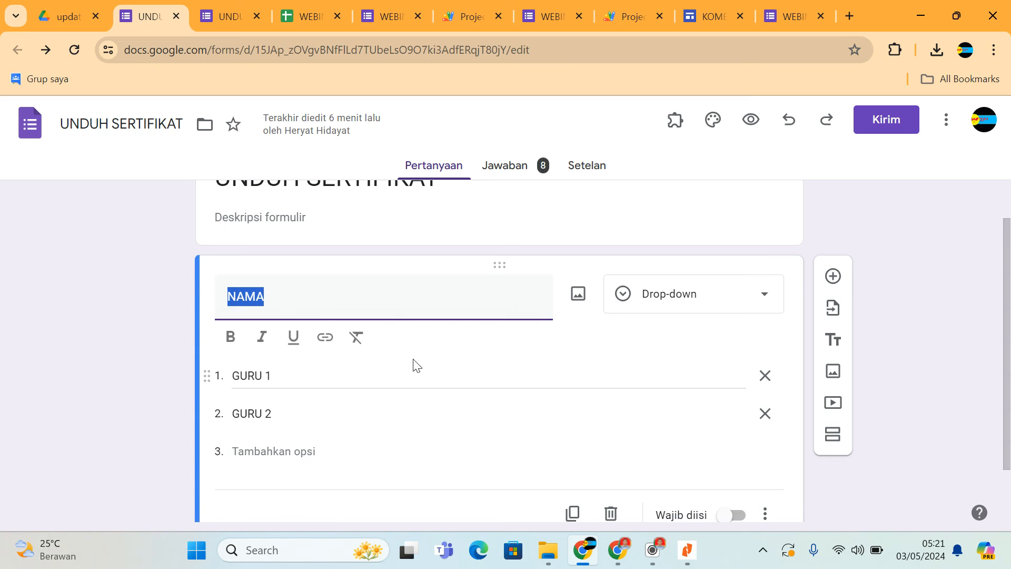
{"action": "scroll", "coordinate": [302, 332], "scroll_direction": "up", "scroll_amount": 1}
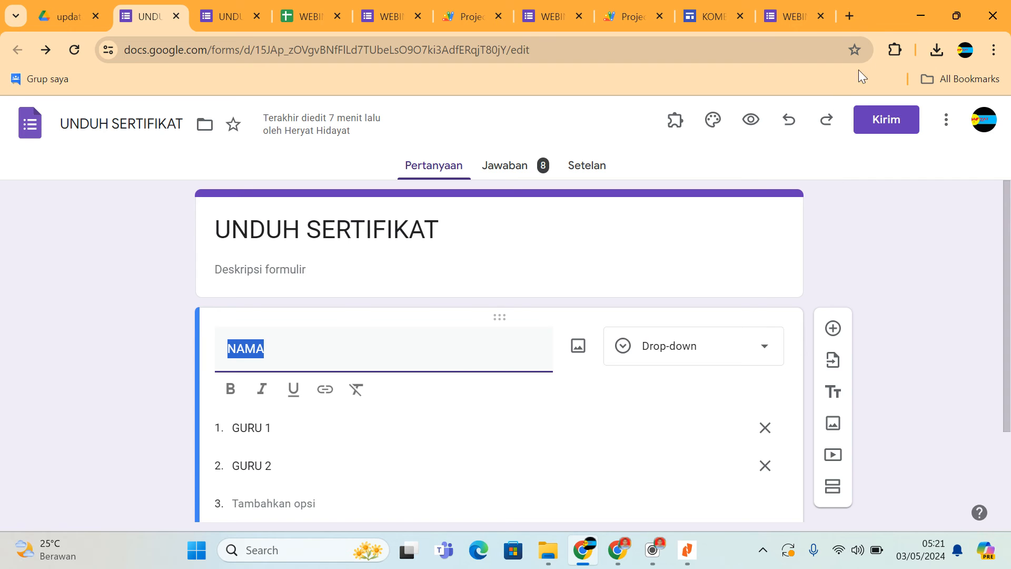
{"action": "left_click", "coordinate": [897, 128]}
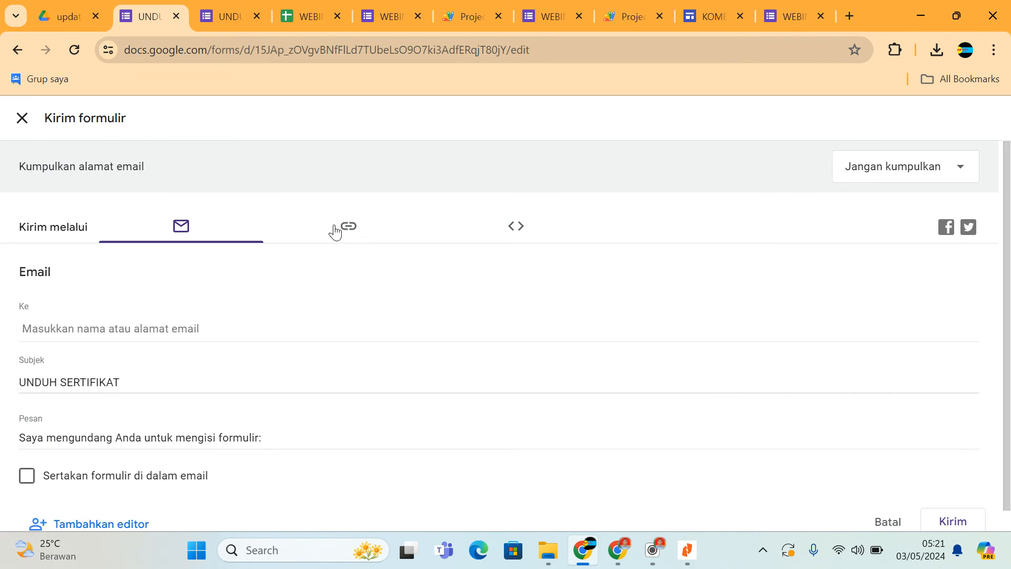
{"action": "left_click", "coordinate": [345, 232]}
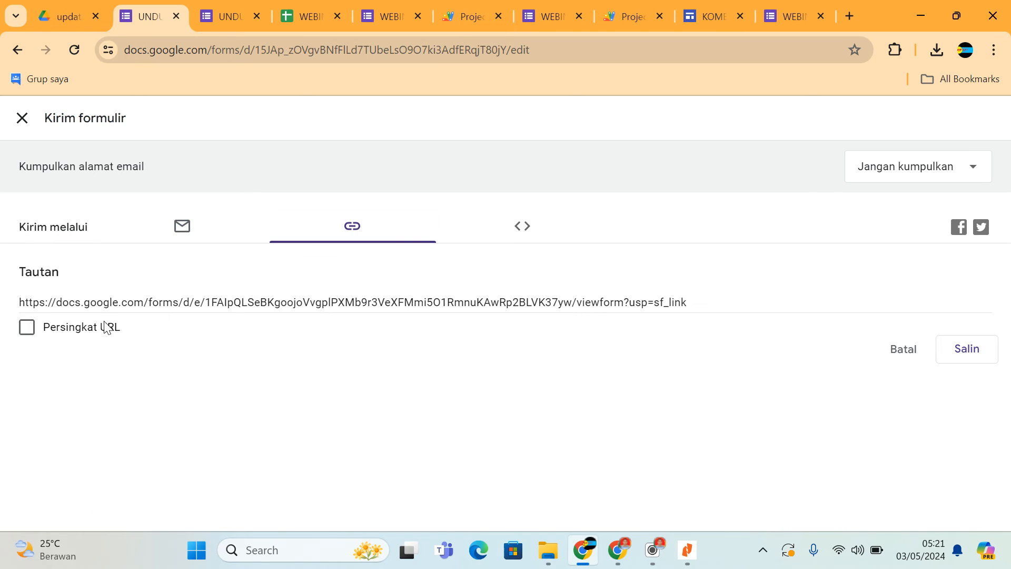
{"action": "left_click", "coordinate": [512, 230]}
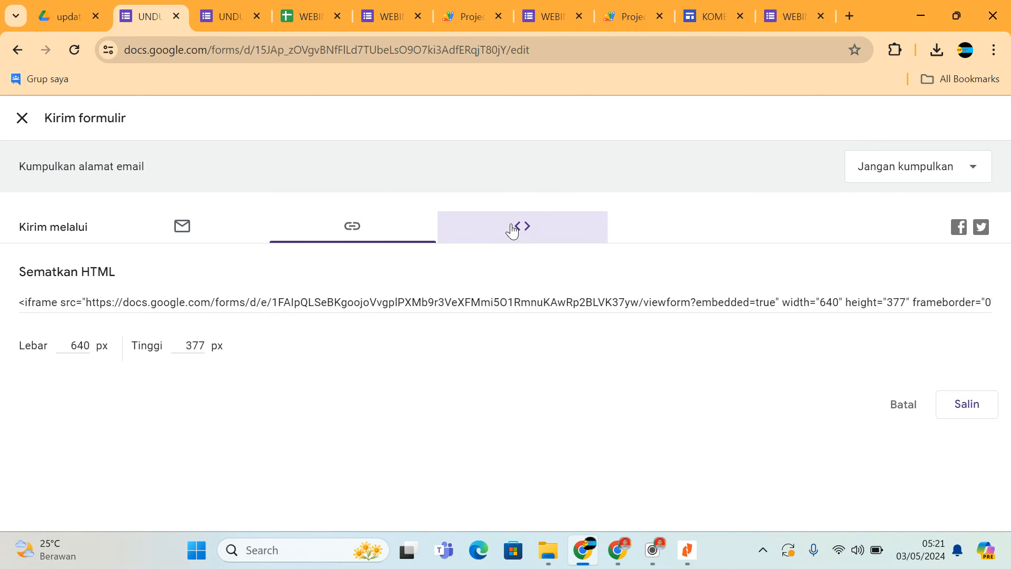
{"action": "left_click", "coordinate": [867, 313]}
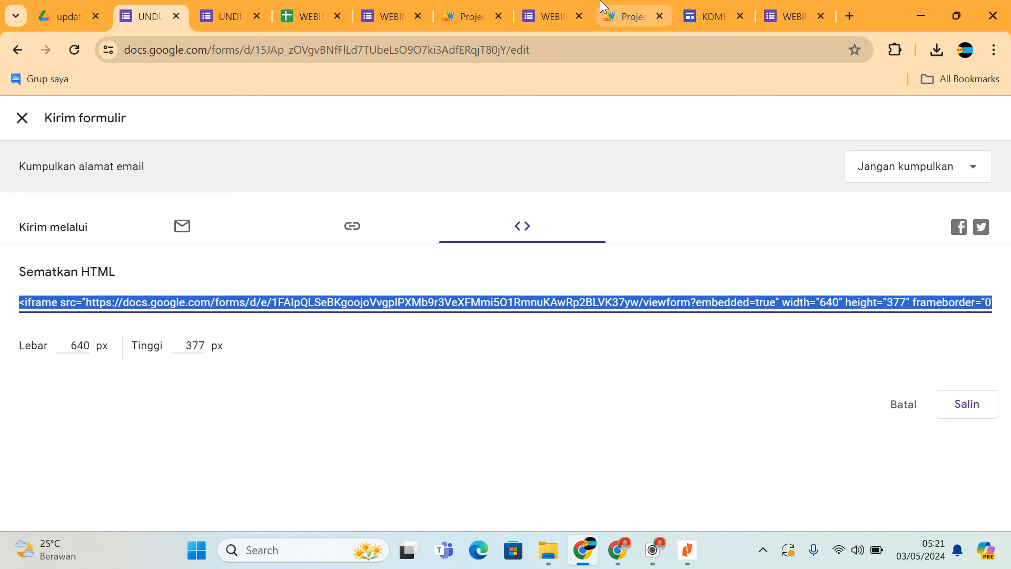
- Return to the KOMBEL GTC embed code and review its script from the gform onload function through the document.location export URL
{"action": "left_click", "coordinate": [712, 16]}
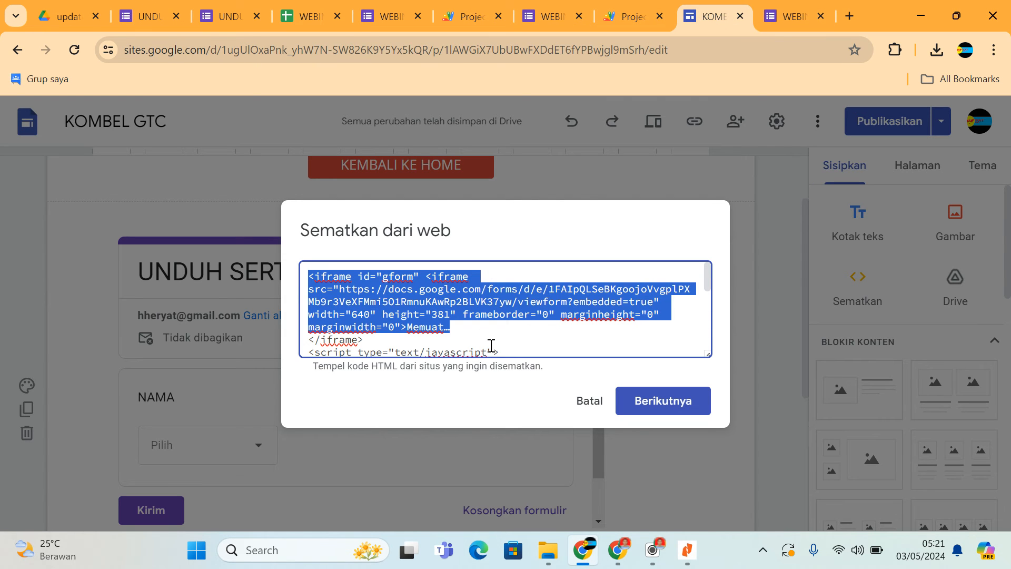
{"action": "scroll", "coordinate": [459, 323], "scroll_direction": "down", "scroll_amount": 2}
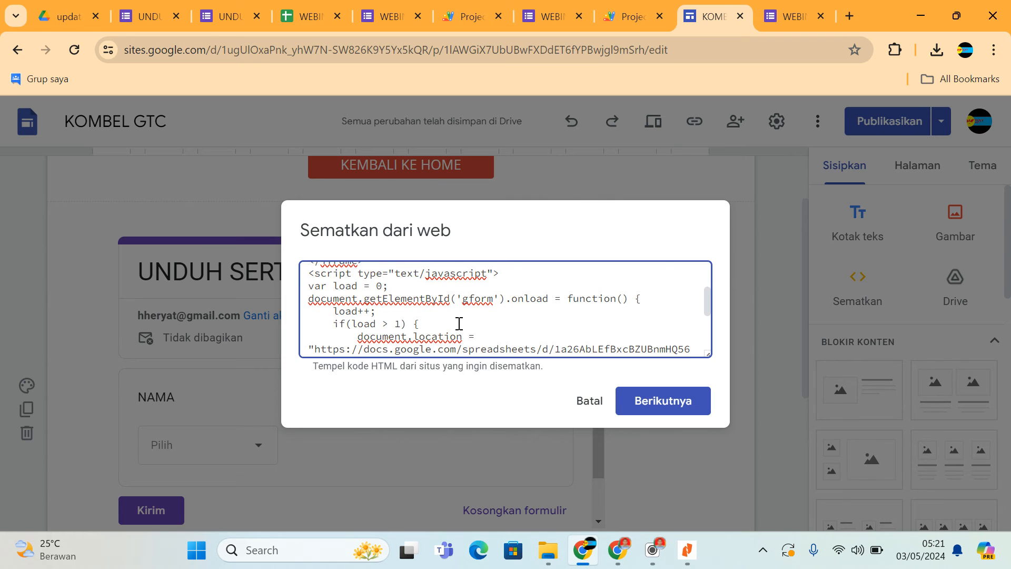
{"action": "scroll", "coordinate": [458, 315], "scroll_direction": "up", "scroll_amount": 2}
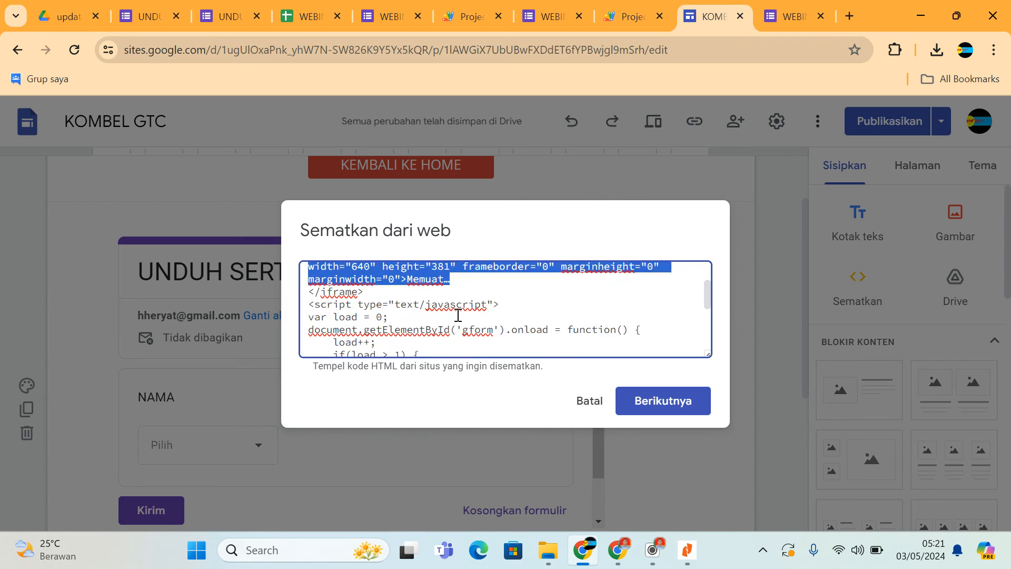
{"action": "left_click", "coordinate": [382, 344]}
{"action": "scroll", "coordinate": [409, 314], "scroll_direction": "down", "scroll_amount": 2}
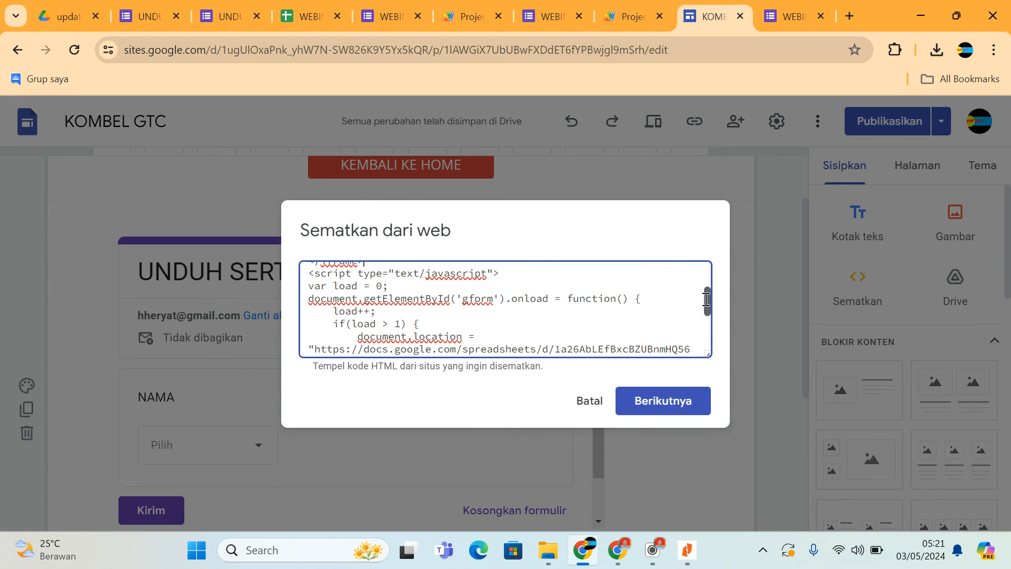
{"action": "left_click_drag", "start_coordinate": [706, 298], "coordinate": [707, 296]}
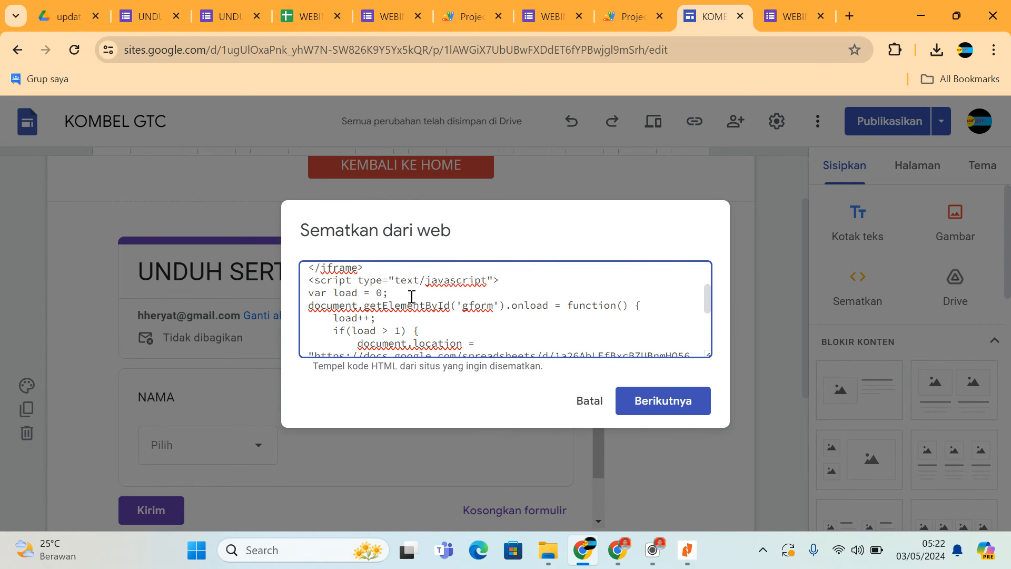
{"action": "scroll", "coordinate": [423, 321], "scroll_direction": "down", "scroll_amount": 2}
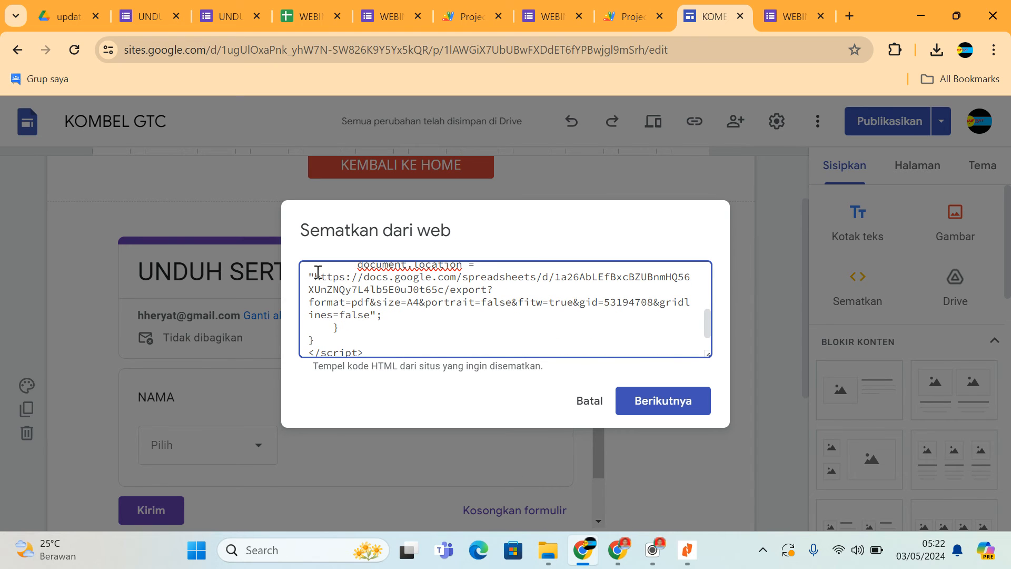
- Highlight the spreadsheet URL in the embed script's document.location and compare it with the WEBINAR 1 (Jawaban) spreadsheet's address
{"action": "left_click_drag", "start_coordinate": [313, 275], "coordinate": [442, 285]}
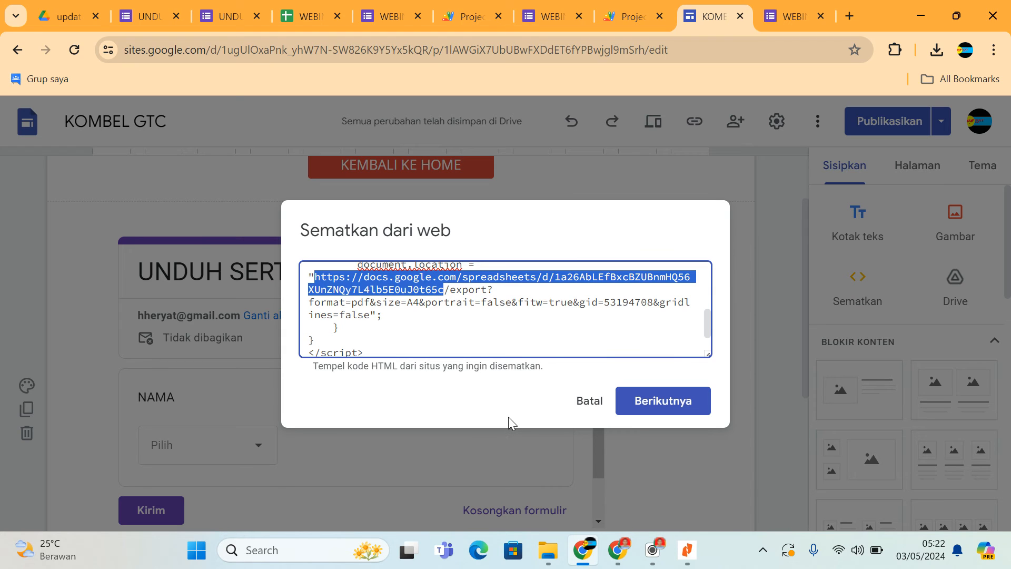
{"action": "left_click", "coordinate": [310, 17]}
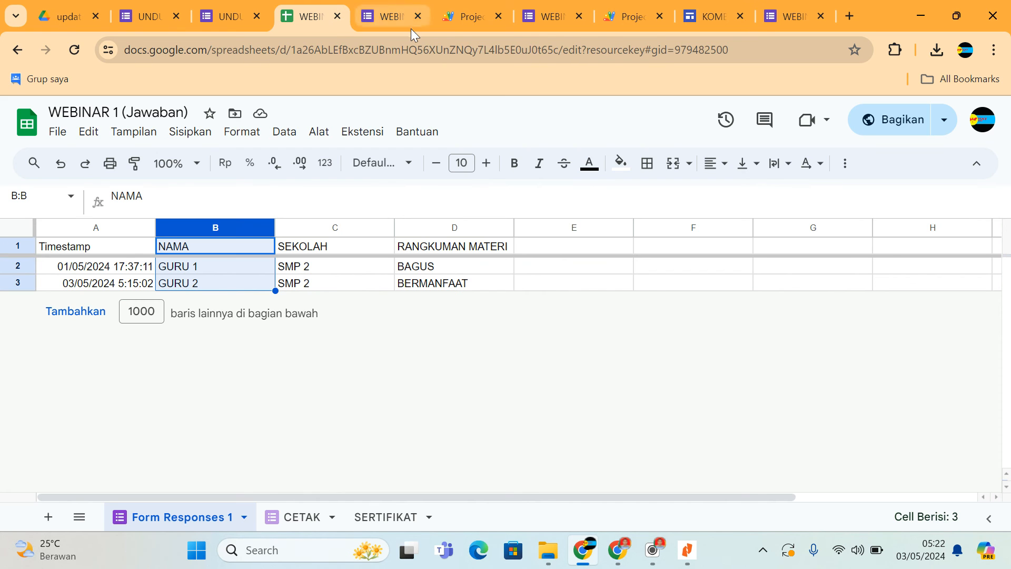
{"action": "left_click", "coordinate": [455, 42]}
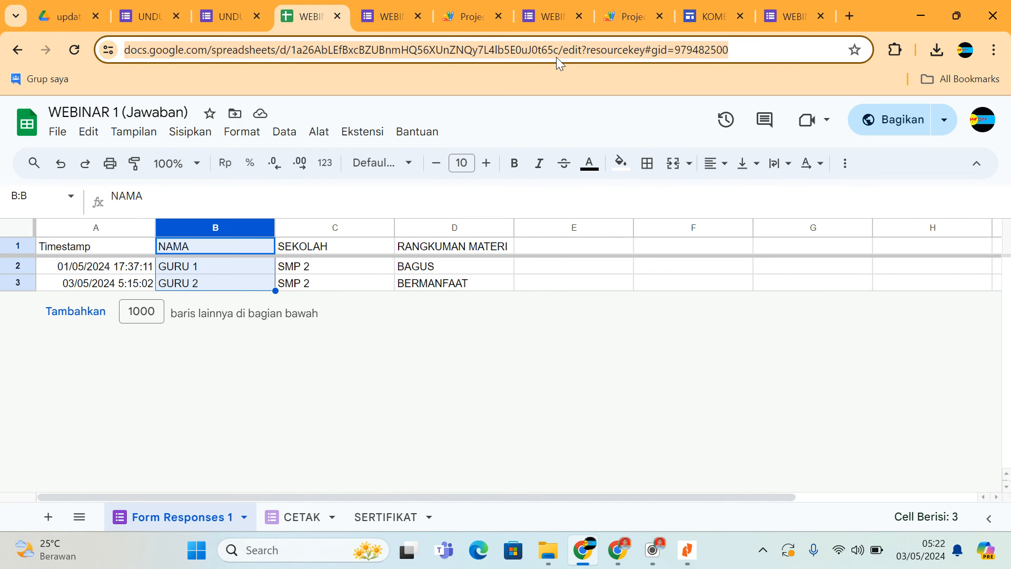
{"action": "left_click", "coordinate": [557, 48]}
{"action": "left_click_drag", "start_coordinate": [592, 48], "coordinate": [18, 45]}
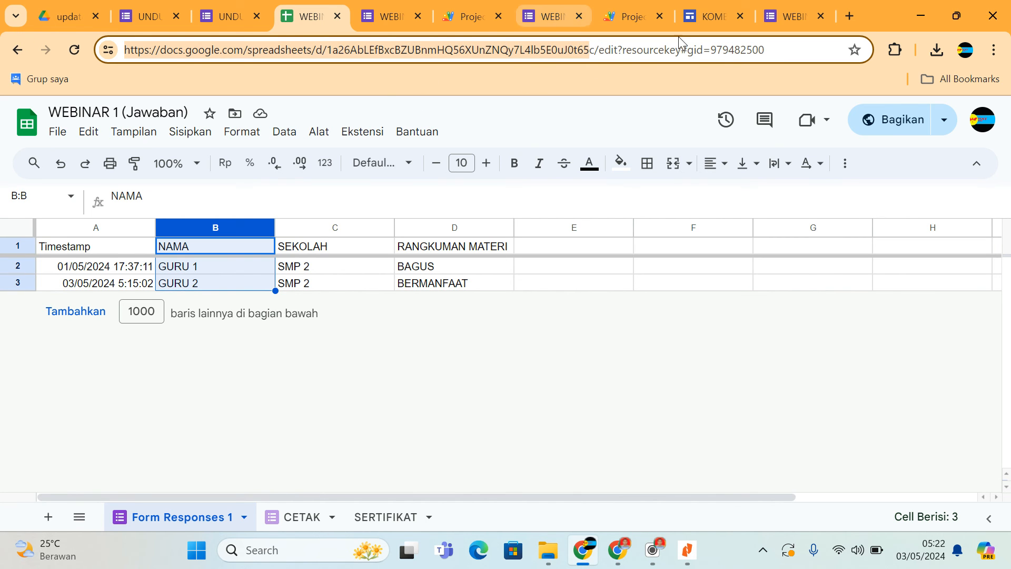
{"action": "left_click", "coordinate": [703, 15]}
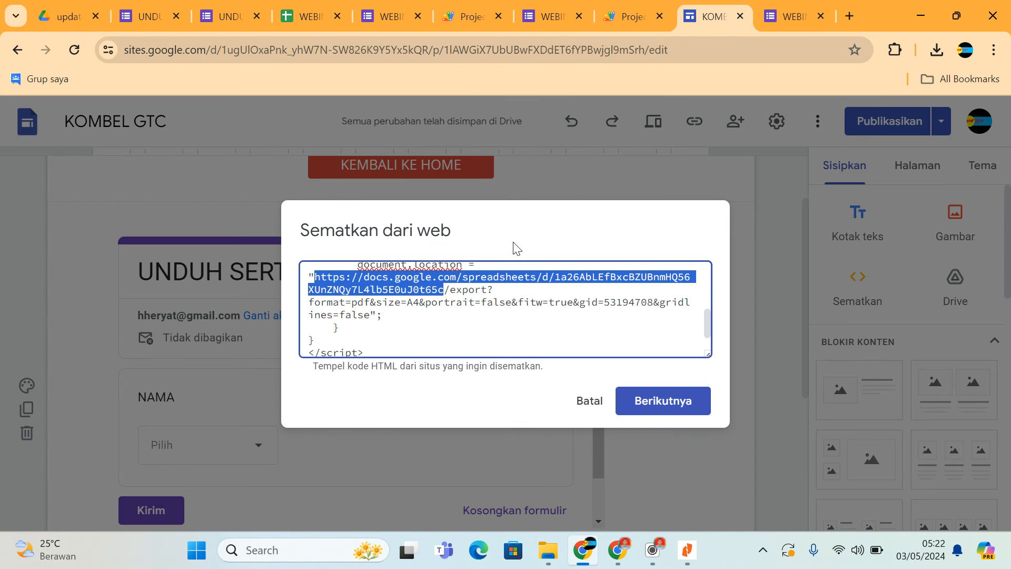
- Highlight the gid value in the script's export URL and compare it with the address of the SERTIFIKAT sheet
{"action": "left_click", "coordinate": [502, 299]}
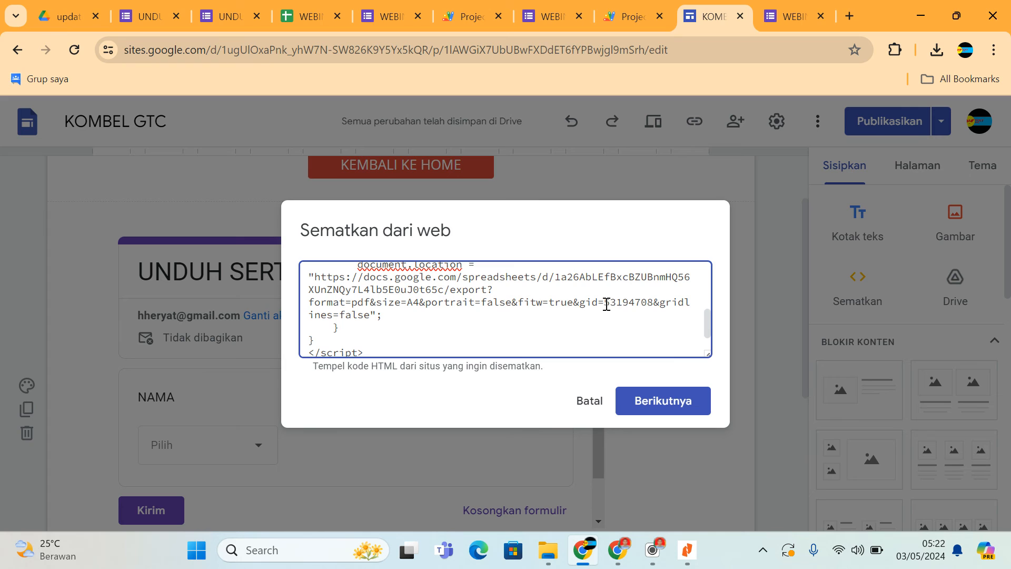
{"action": "left_click_drag", "start_coordinate": [606, 304], "coordinate": [651, 304]}
{"action": "left_click", "coordinate": [302, 14]}
{"action": "left_click", "coordinate": [386, 519]}
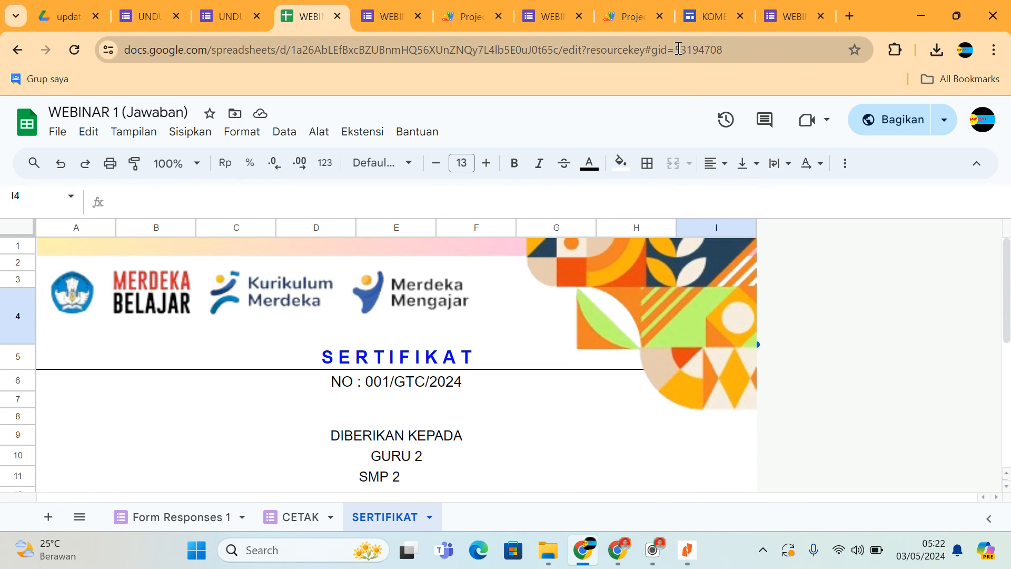
- Select the gid number in the SERTIFIKAT sheet's address and check it against the export URL in the KOMBEL GTC embed code
{"action": "left_click_drag", "start_coordinate": [677, 50], "coordinate": [725, 49]}
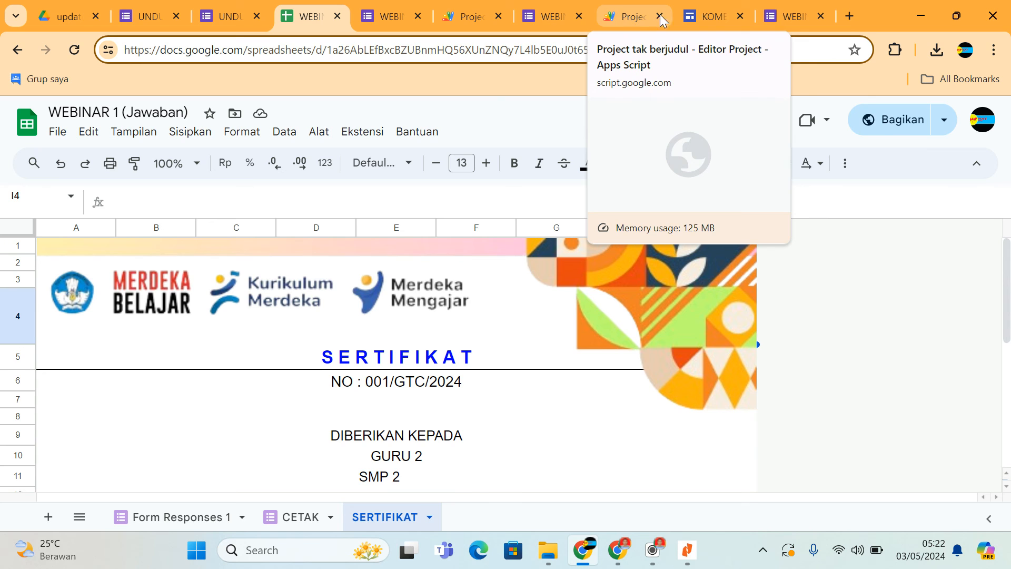
{"action": "left_click", "coordinate": [699, 14]}
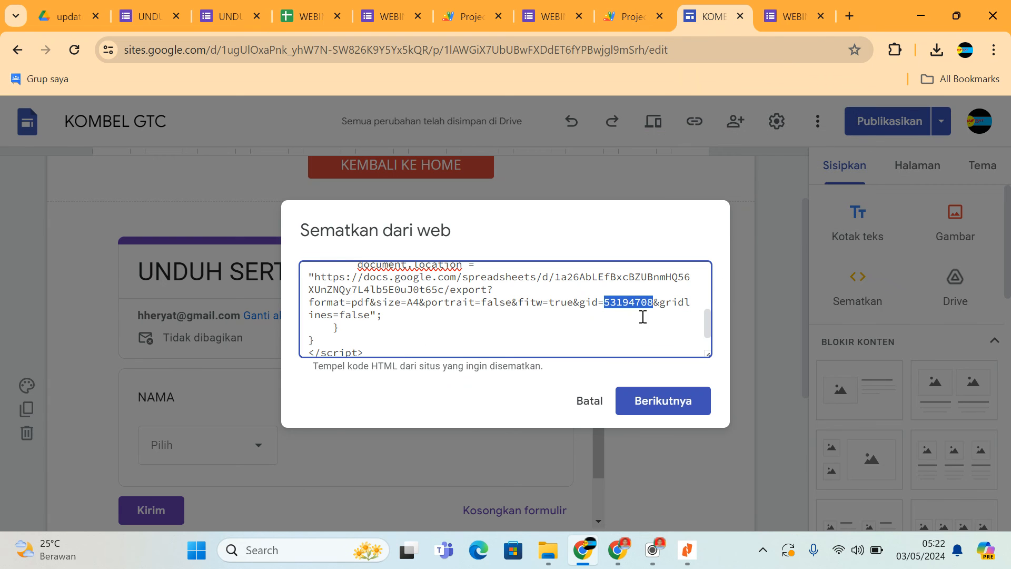
{"action": "scroll", "coordinate": [545, 328], "scroll_direction": "down", "scroll_amount": 1}
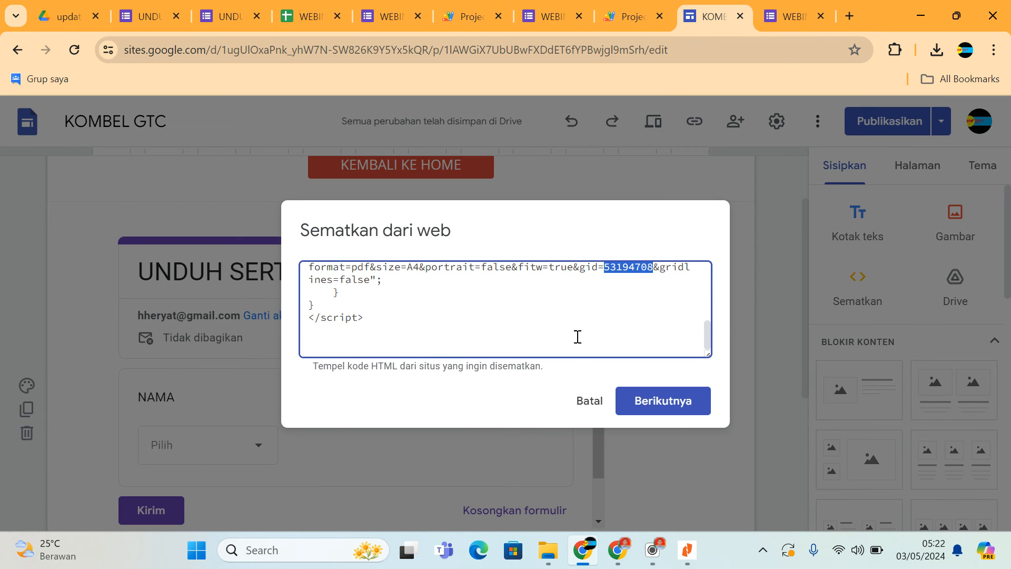
- Cancel the embed code dialog and look over the embedded UNDUH SERTIFIKAT form on the page
{"action": "left_click", "coordinate": [590, 402]}
{"action": "scroll", "coordinate": [652, 301], "scroll_direction": "down", "scroll_amount": 5}
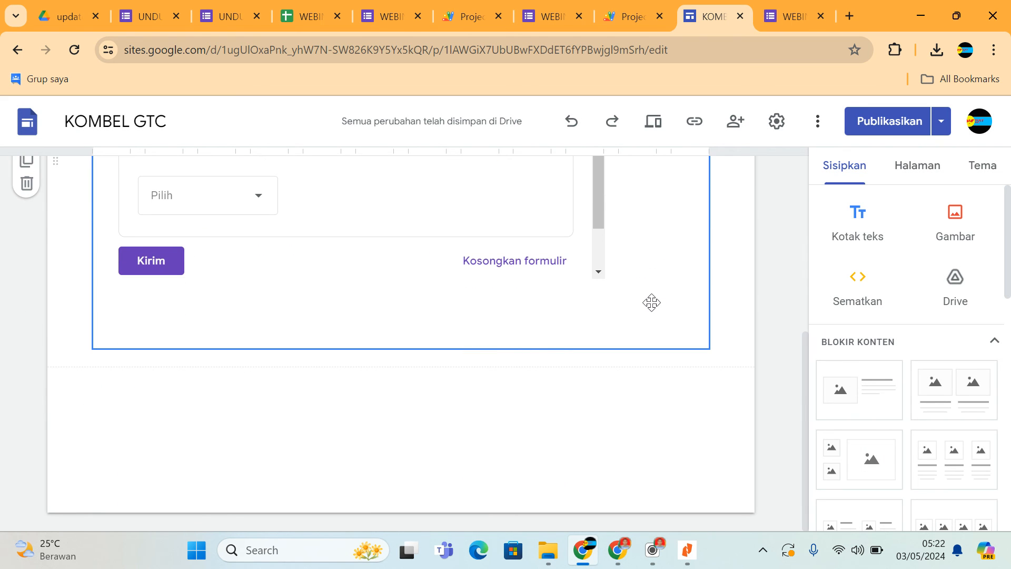
{"action": "scroll", "coordinate": [651, 302], "scroll_direction": "up", "scroll_amount": 6}
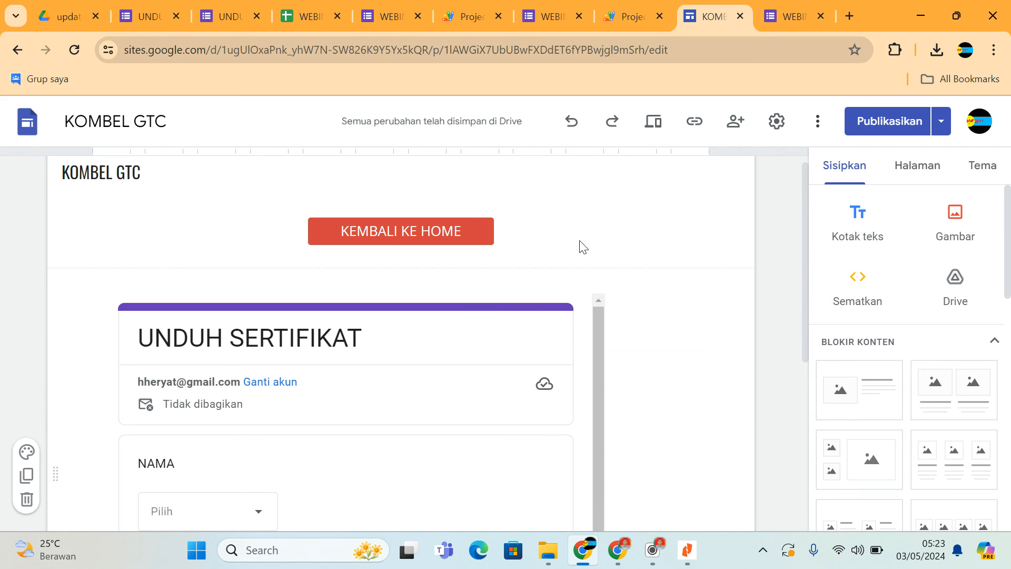
- Open the site's HOME page and expand the WEBINAR 1 : IMPLEMENTASI KURIKULUM MERDEKA group to show its links
{"action": "left_click", "coordinate": [659, 221]}
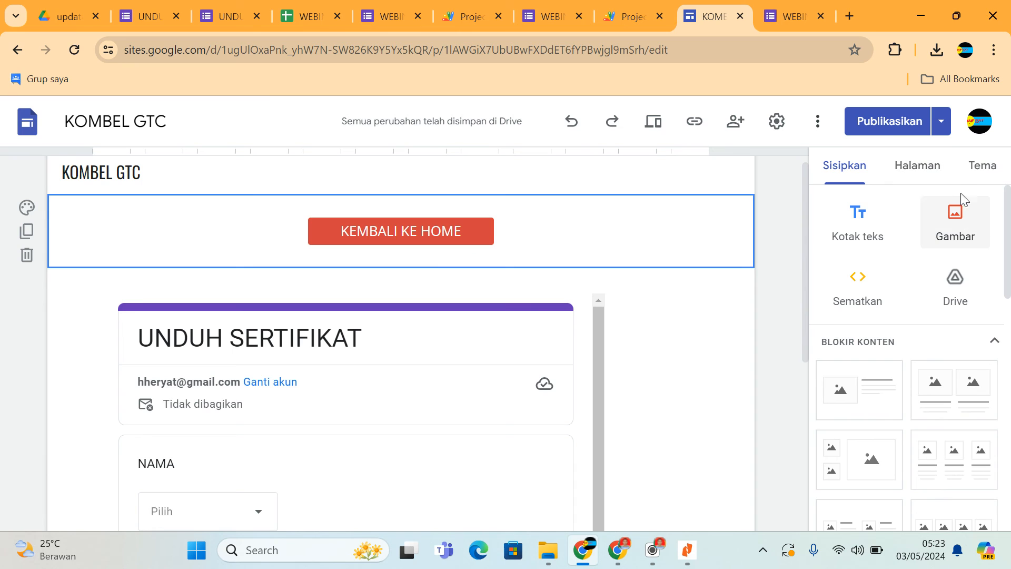
{"action": "left_click", "coordinate": [917, 167]}
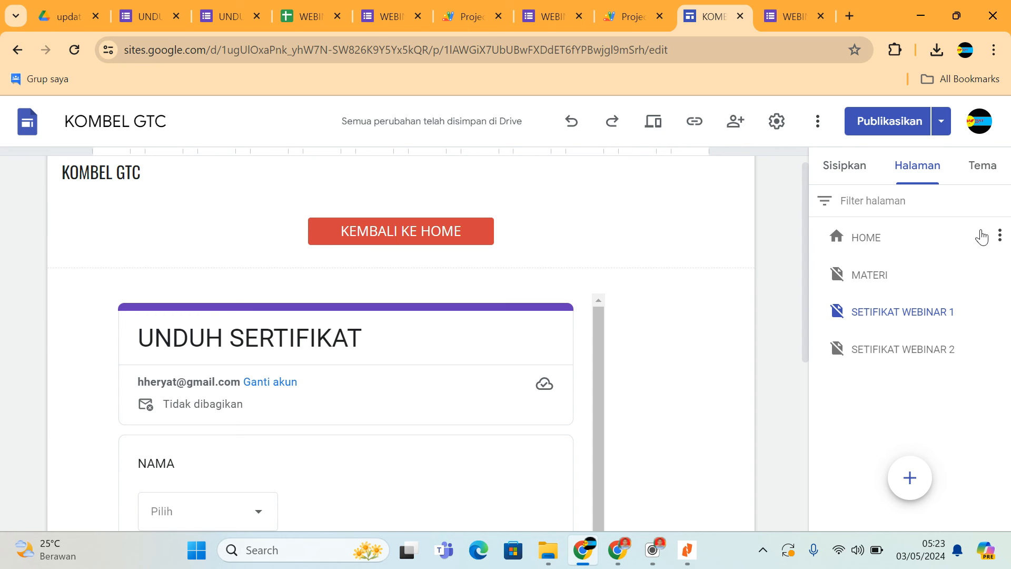
{"action": "left_click", "coordinate": [879, 238]}
{"action": "scroll", "coordinate": [327, 284], "scroll_direction": "down", "scroll_amount": 5}
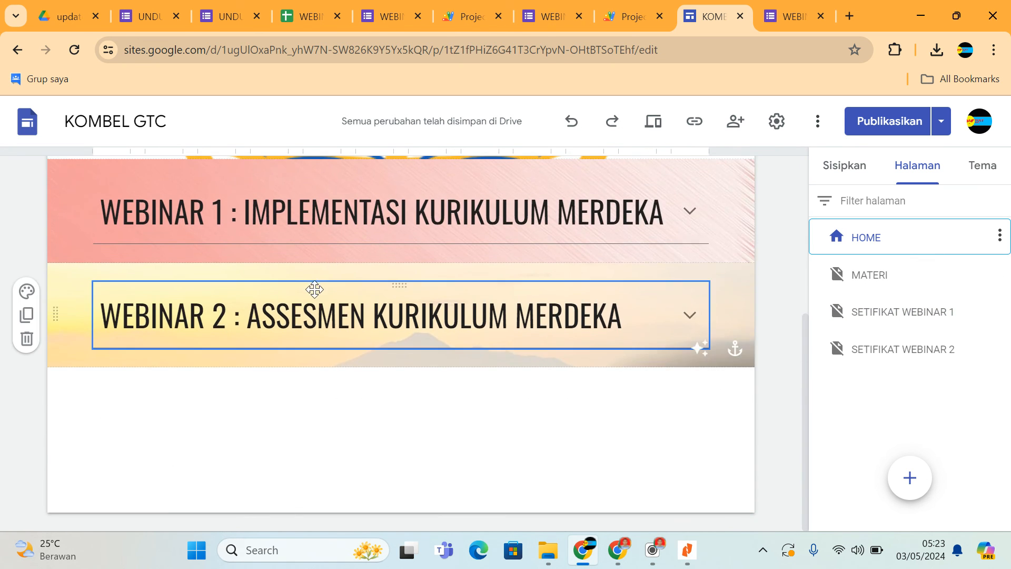
{"action": "scroll", "coordinate": [306, 263], "scroll_direction": "up", "scroll_amount": 2}
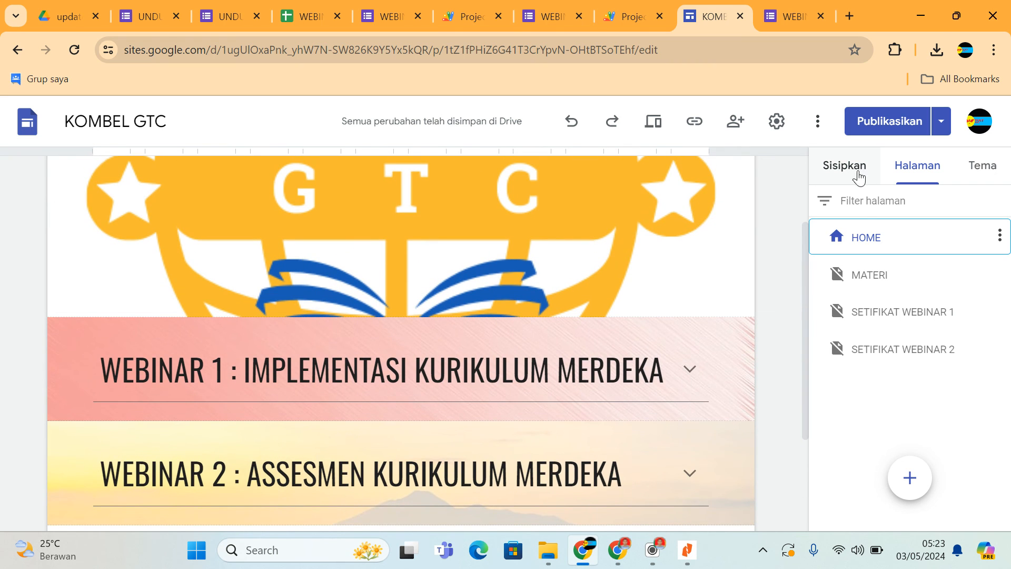
{"action": "left_click", "coordinate": [691, 374]}
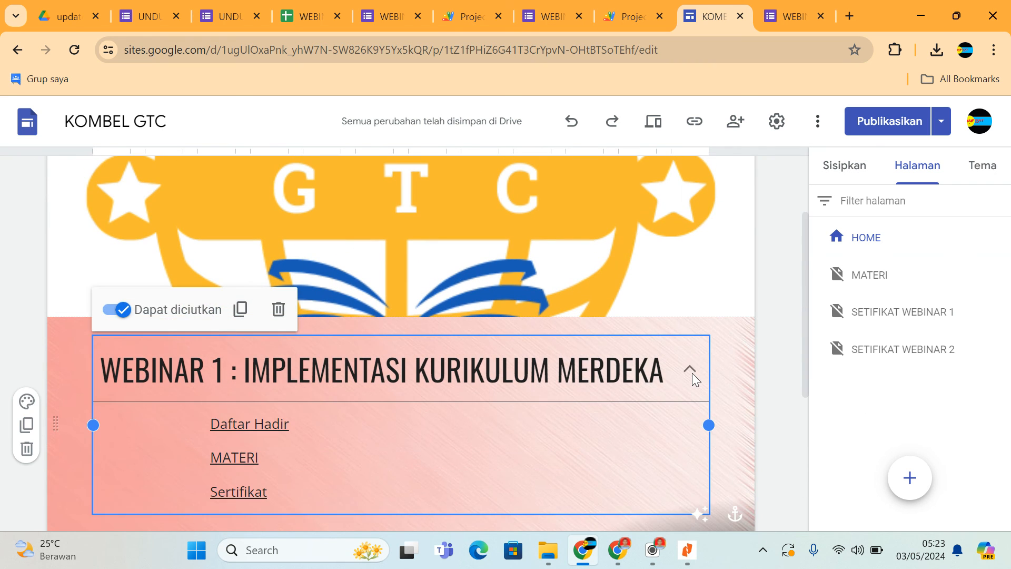
- Review the components that can be inserted into the HOME page, from content blocks to Diagram, and return to the page's logo
{"action": "left_click", "coordinate": [843, 168]}
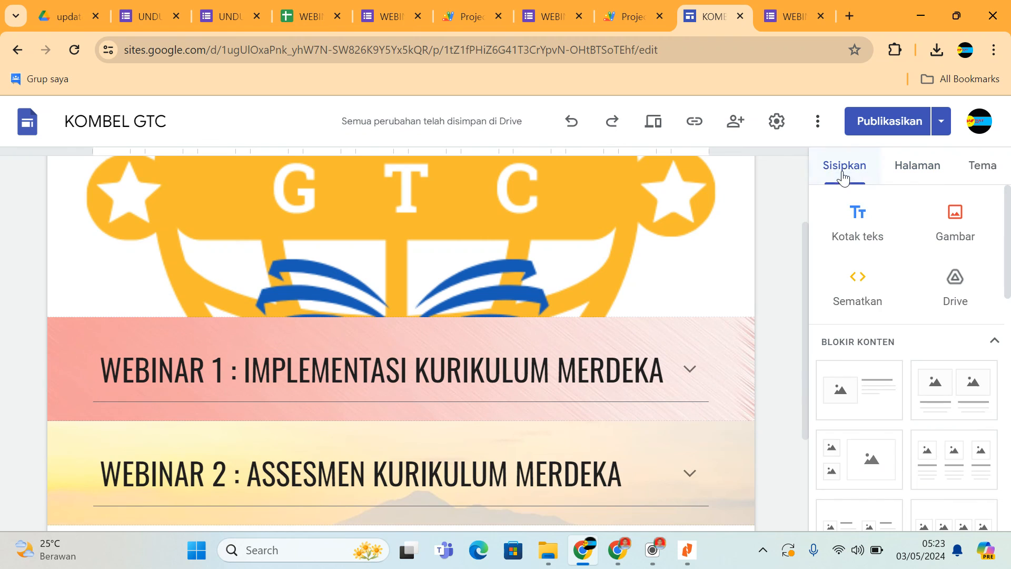
{"action": "scroll", "coordinate": [876, 258], "scroll_direction": "down", "scroll_amount": 5}
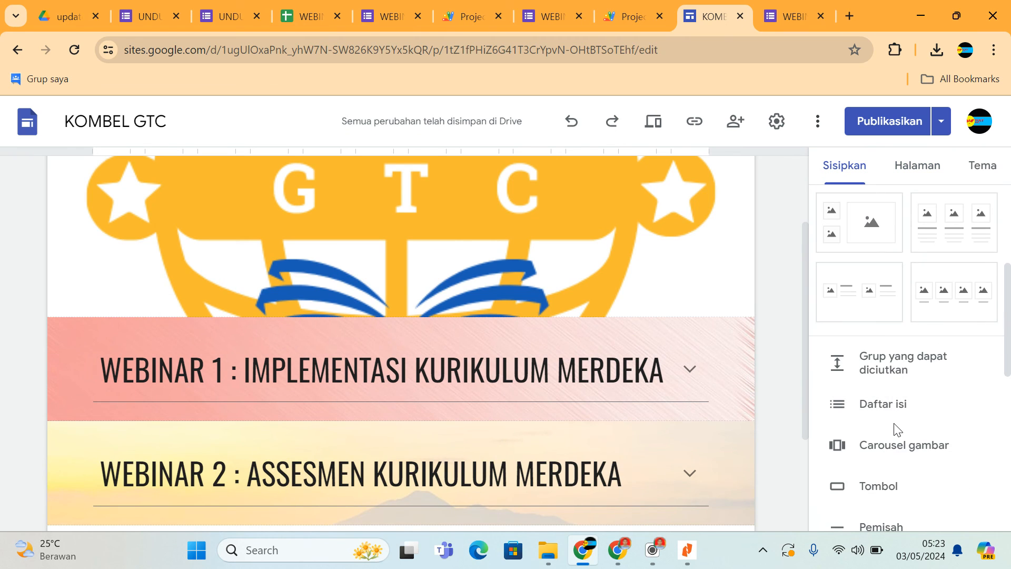
{"action": "scroll", "coordinate": [895, 429], "scroll_direction": "down", "scroll_amount": 8}
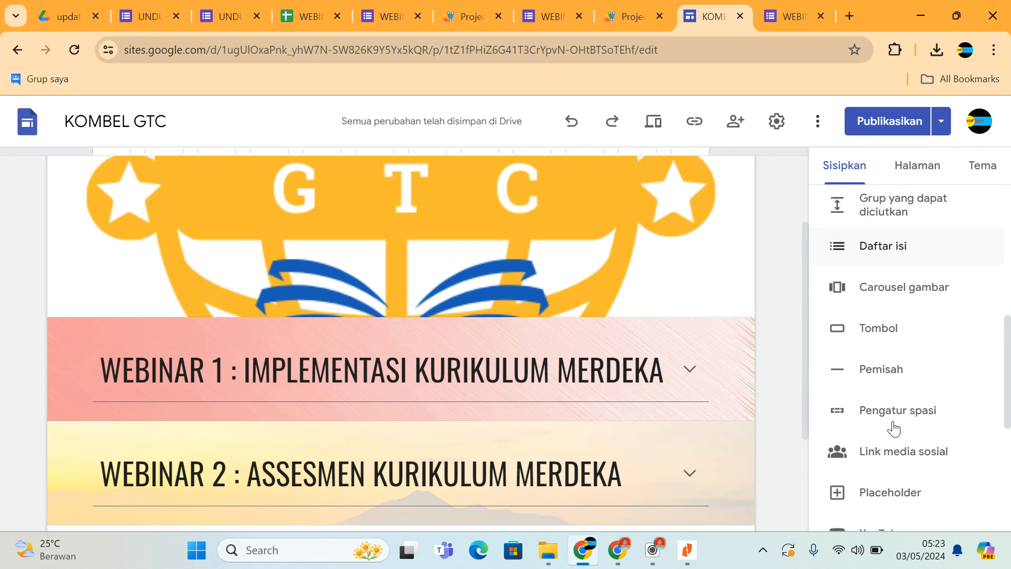
{"action": "scroll", "coordinate": [887, 429], "scroll_direction": "down", "scroll_amount": 2}
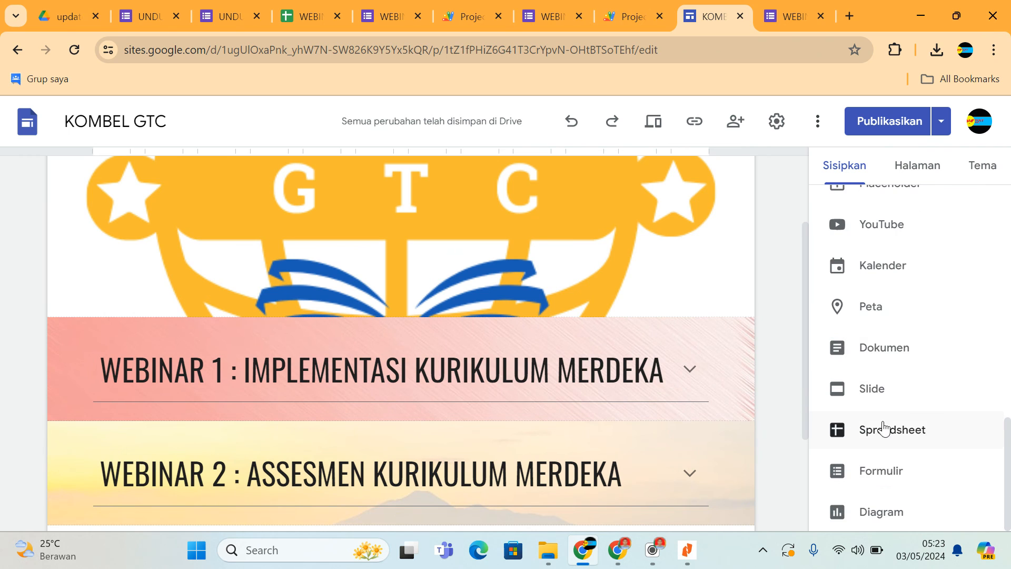
{"action": "scroll", "coordinate": [890, 389], "scroll_direction": "up", "scroll_amount": 13}
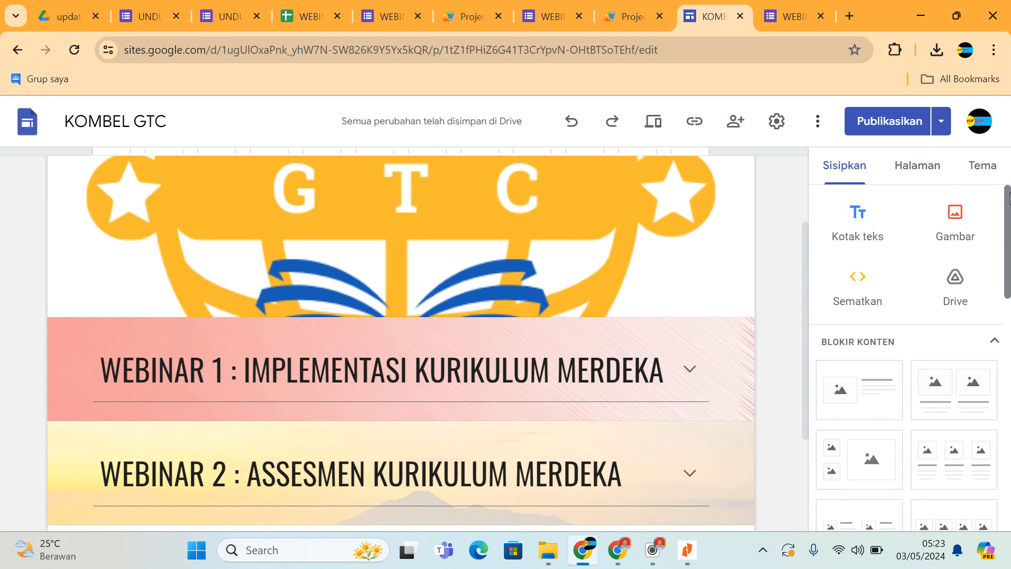
{"action": "left_click_drag", "start_coordinate": [1007, 200], "coordinate": [1007, 248]}
{"action": "scroll", "coordinate": [845, 421], "scroll_direction": "down", "scroll_amount": 2}
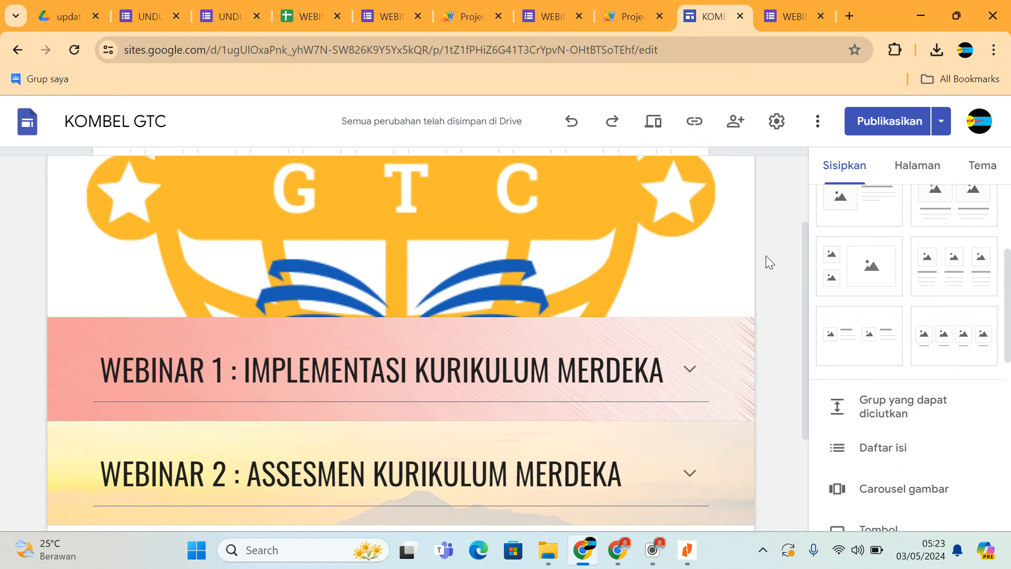
{"action": "left_click_drag", "start_coordinate": [802, 242], "coordinate": [794, 105]}
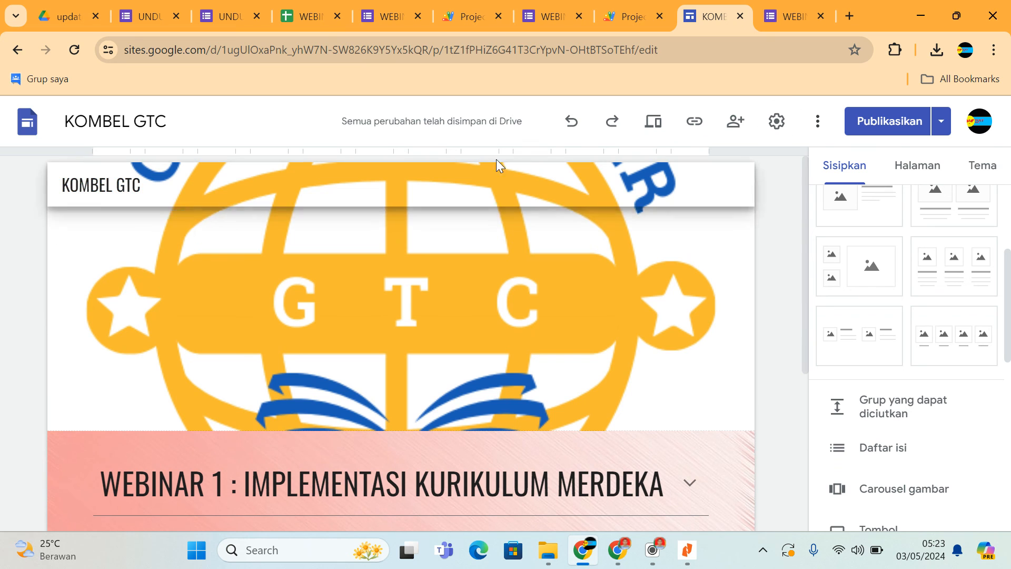